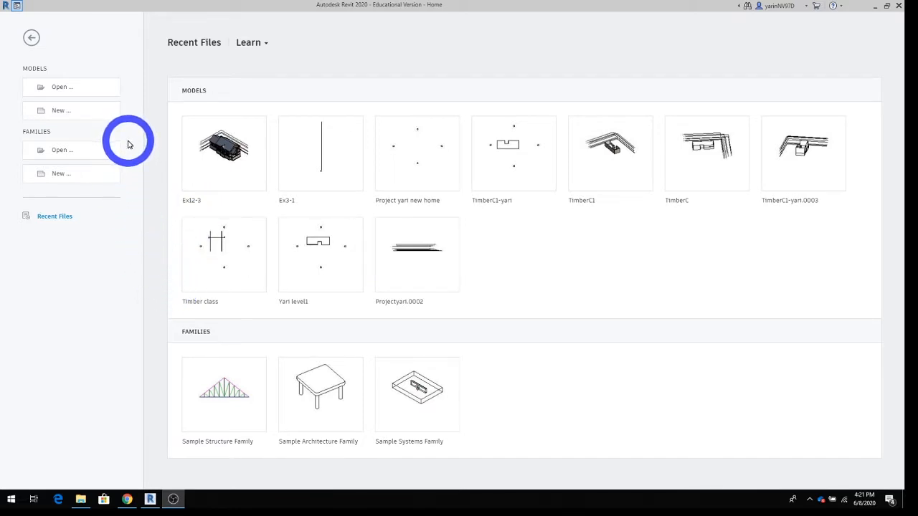
- Create a new project from the US Imperial Residential-Default template
left_click(63, 113)
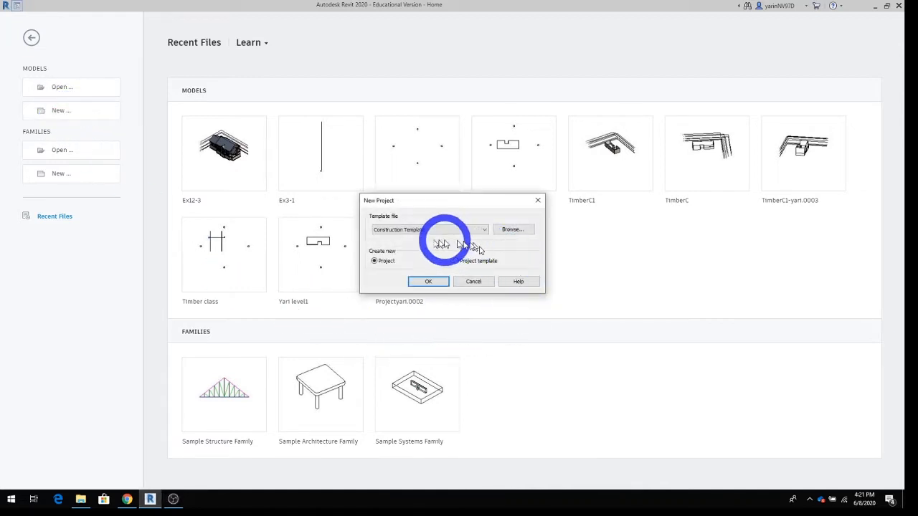
left_click(512, 231)
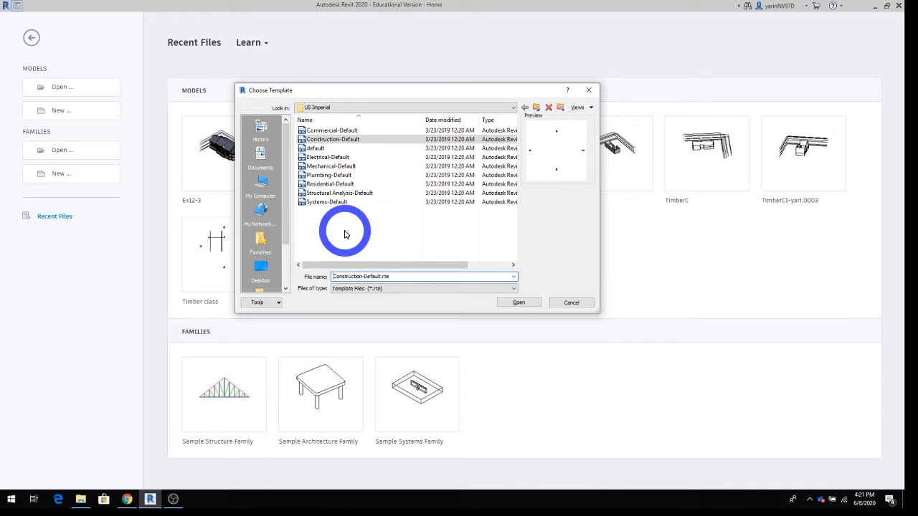
left_click(324, 186)
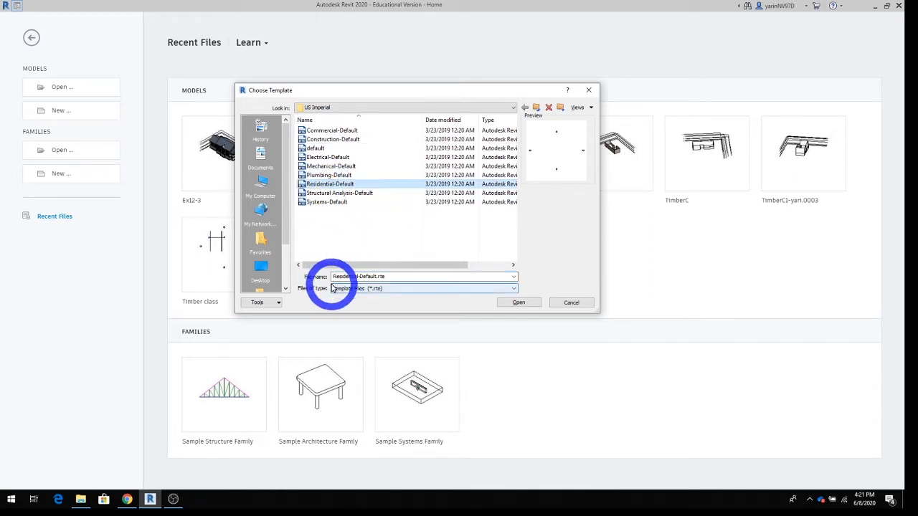
left_click(519, 304)
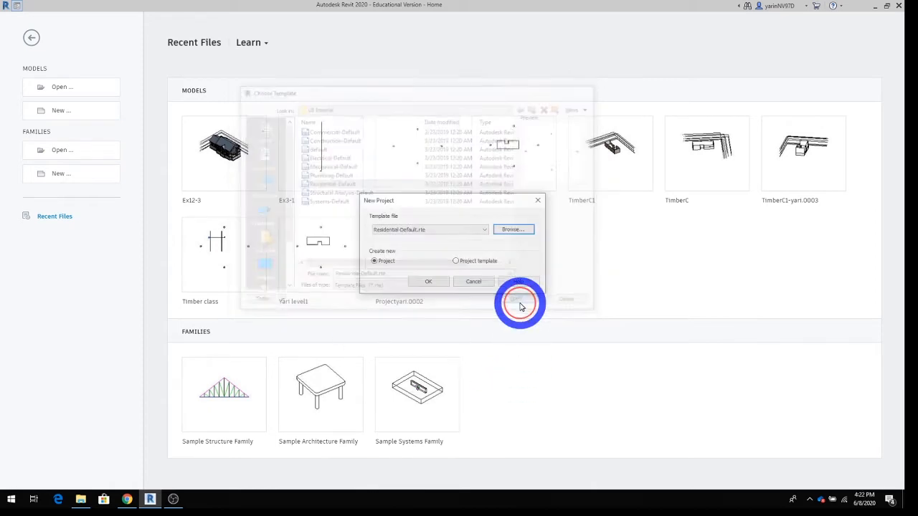
left_click(431, 284)
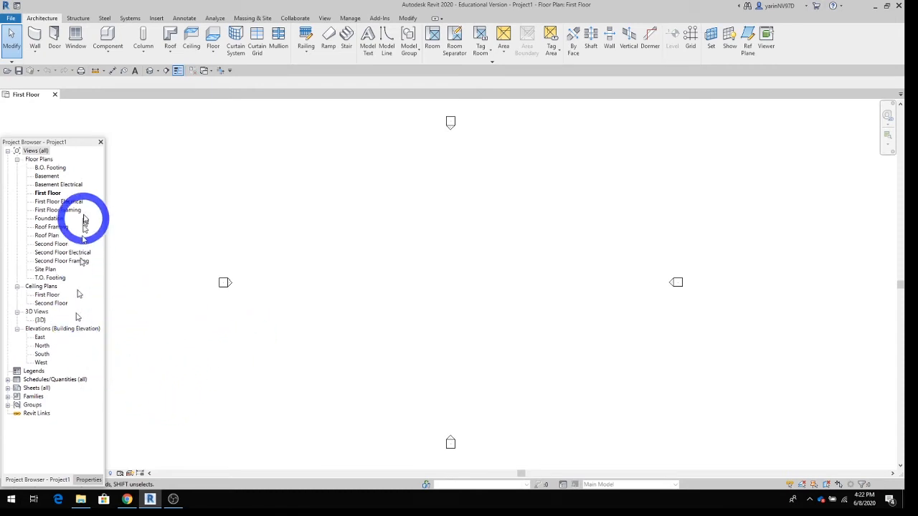
- Open the North elevation and draw a new level about 3' - 0" above the Roof level
double_click(43, 346)
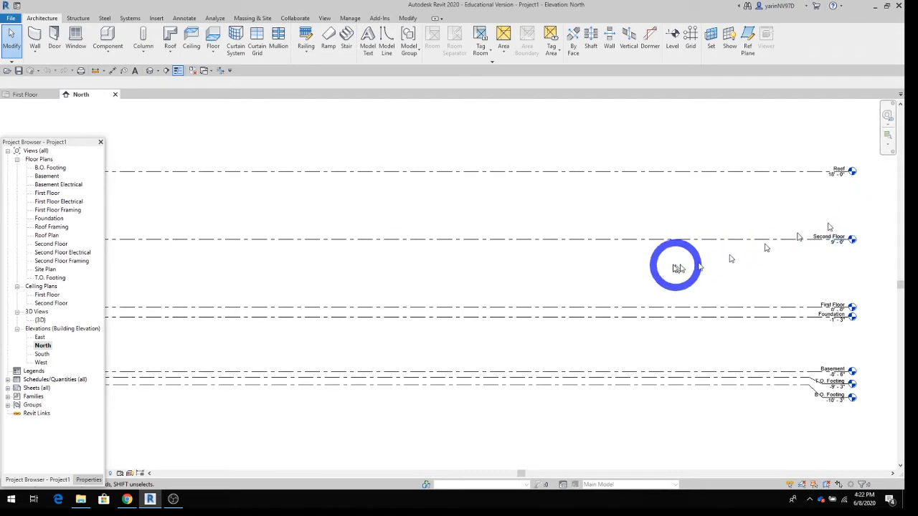
left_click(674, 33)
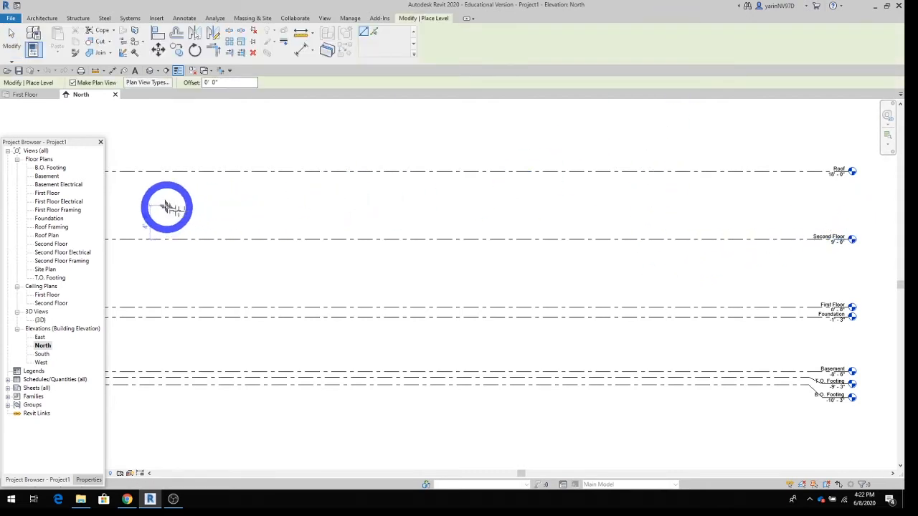
left_click(157, 151)
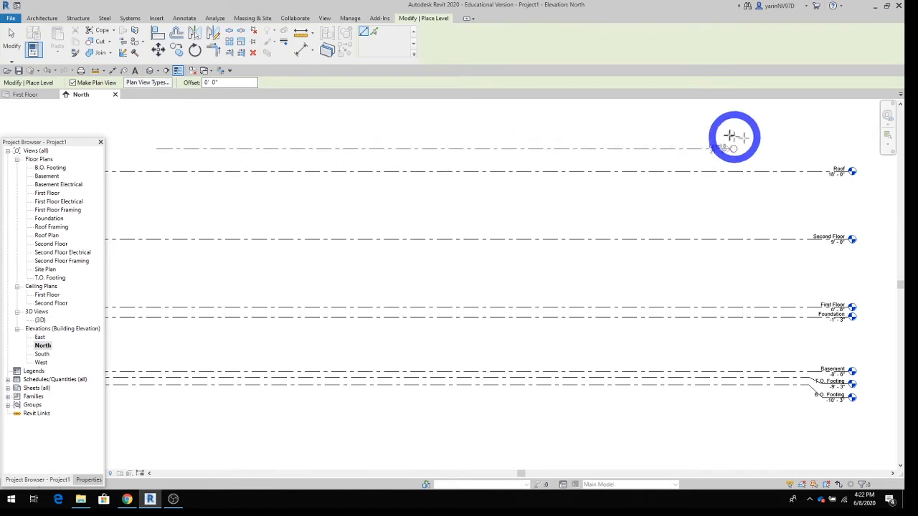
left_click(784, 148)
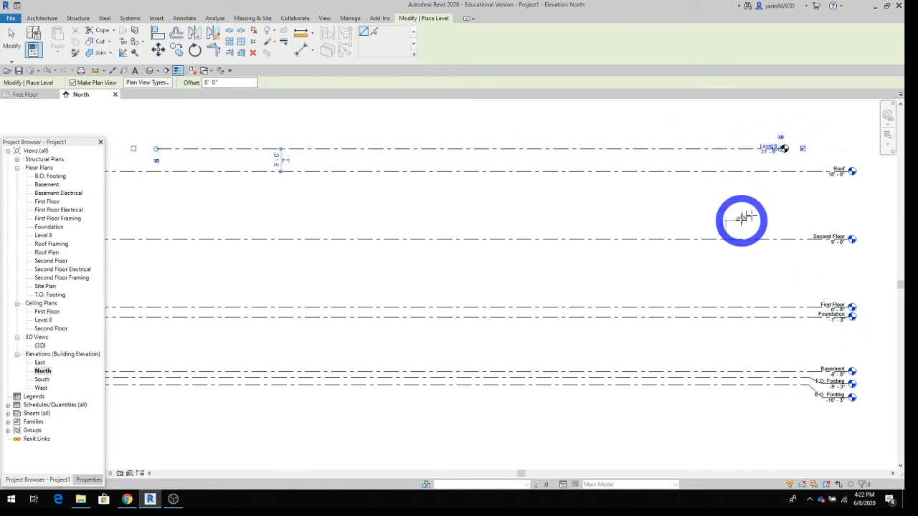
key("Escape")
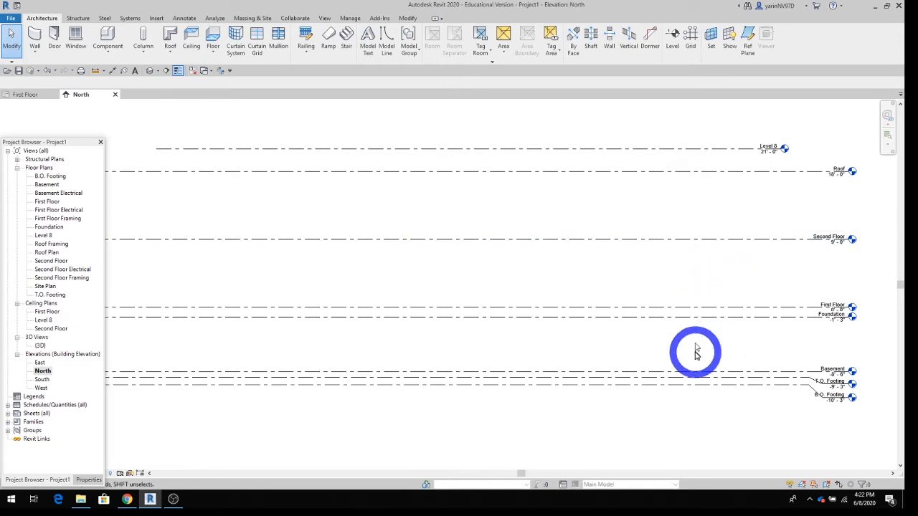
- Examine the names and elevations of the levels in the North elevation, from the footings up to the roof
scroll(695, 355, "up", 2)
middle_click_drag(822, 338, 623, 342)
scroll(672, 294, "up", 4)
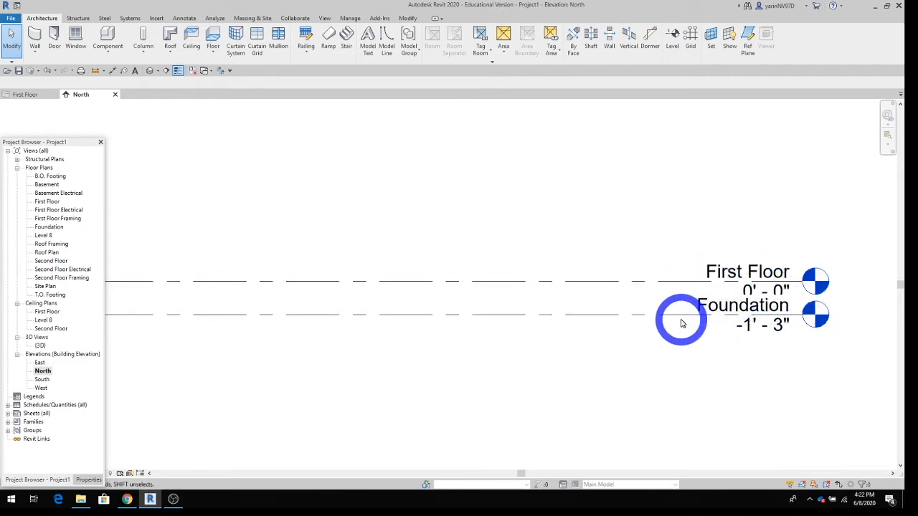
scroll(685, 329, "down", 3)
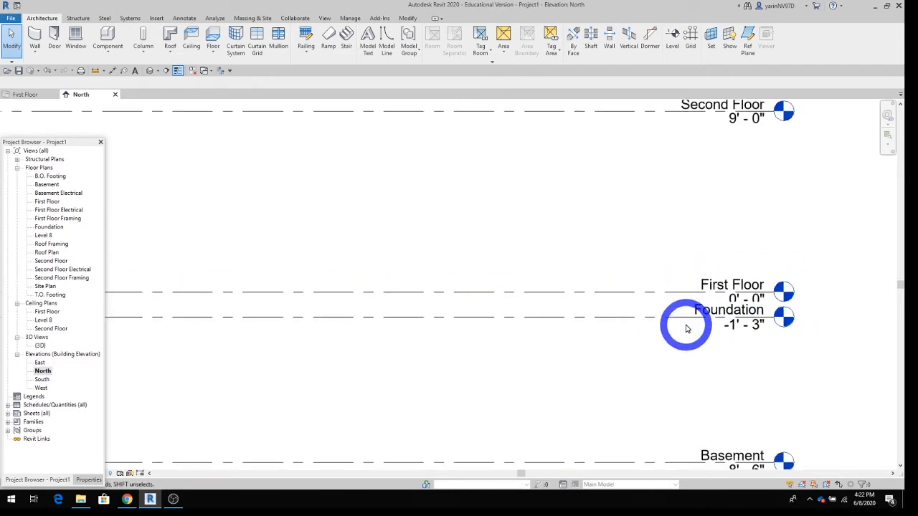
middle_click_drag(688, 400, 699, 282)
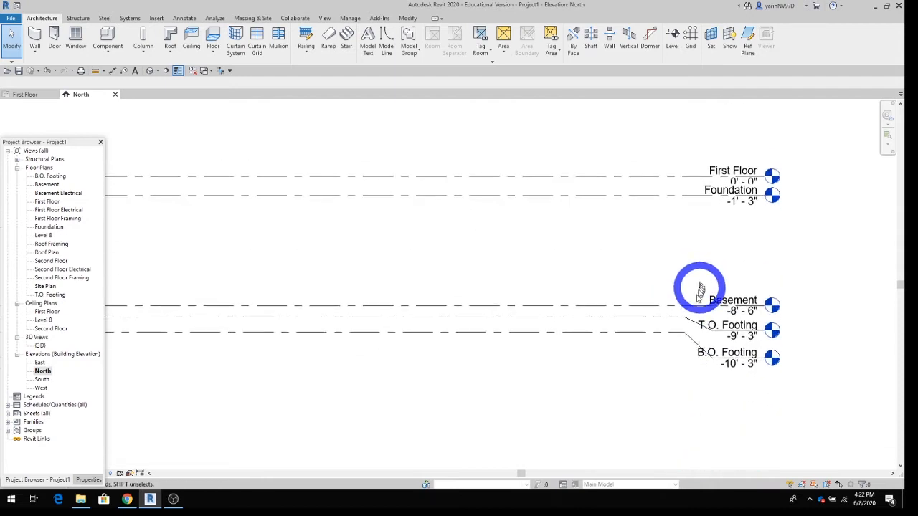
left_click(660, 333)
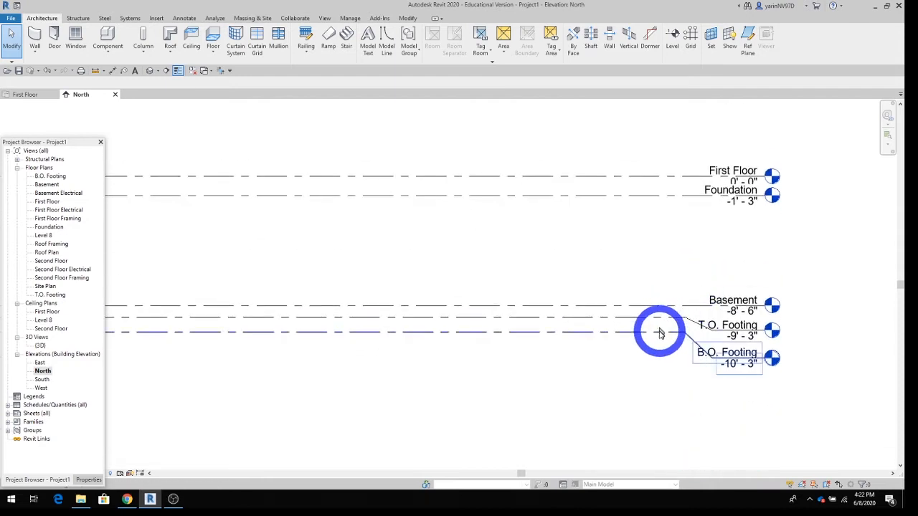
scroll(652, 294, "down", 2)
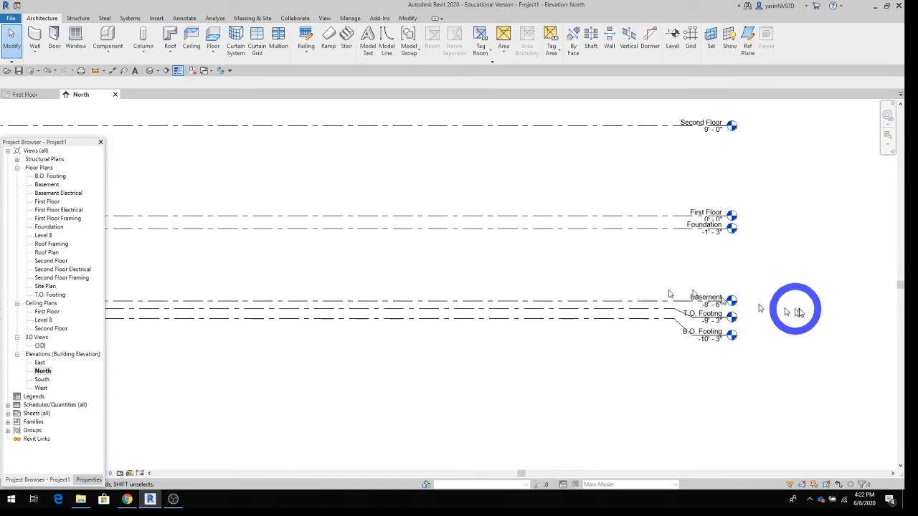
left_click(600, 215)
scroll(594, 203, "down", 1)
middle_click_drag(593, 204, 699, 369)
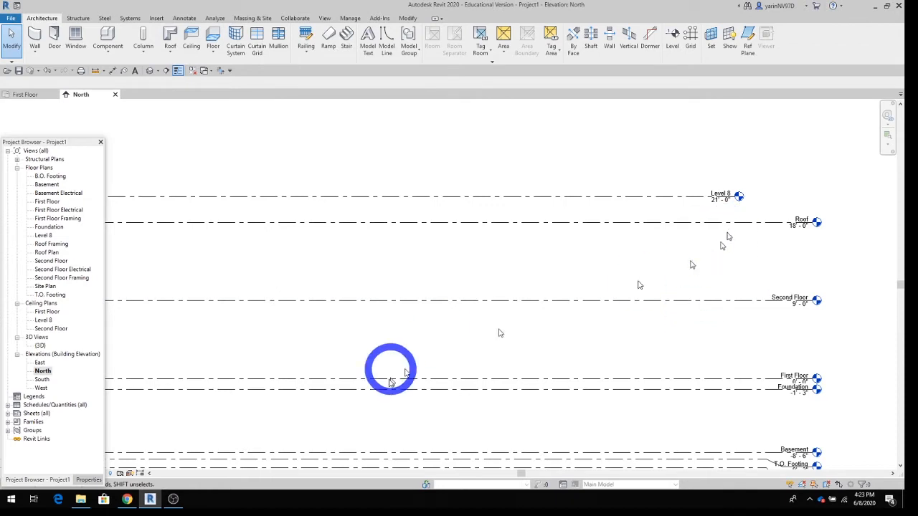
- Delete the level above Roof together with its associated plan views
scroll(564, 205, "up", 1)
left_click(565, 201)
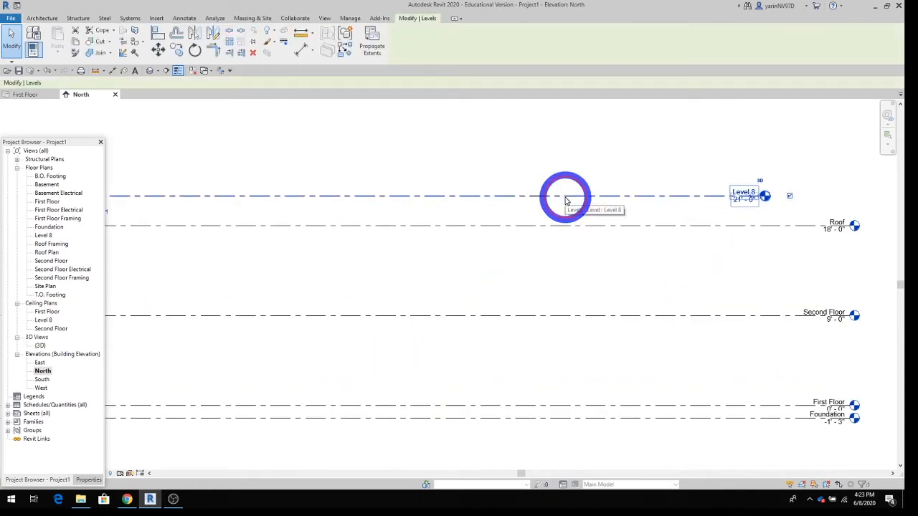
right_click(565, 201)
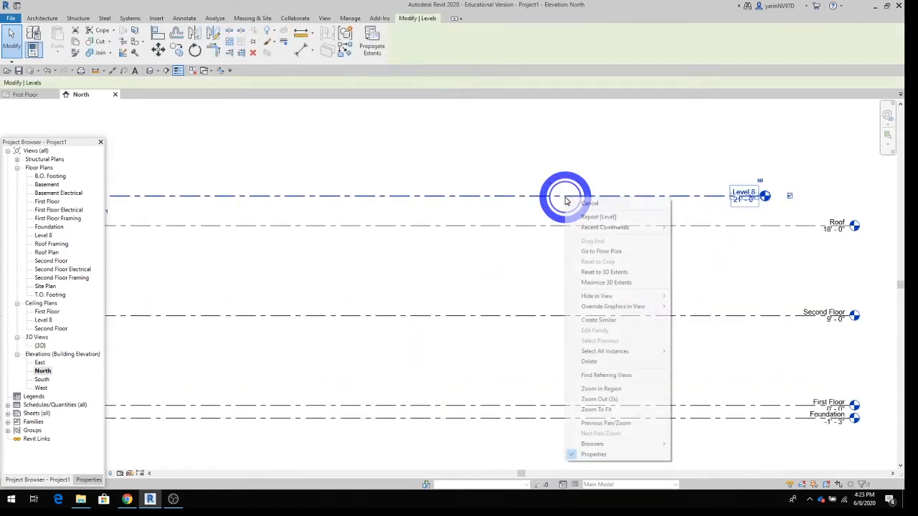
left_click(596, 364)
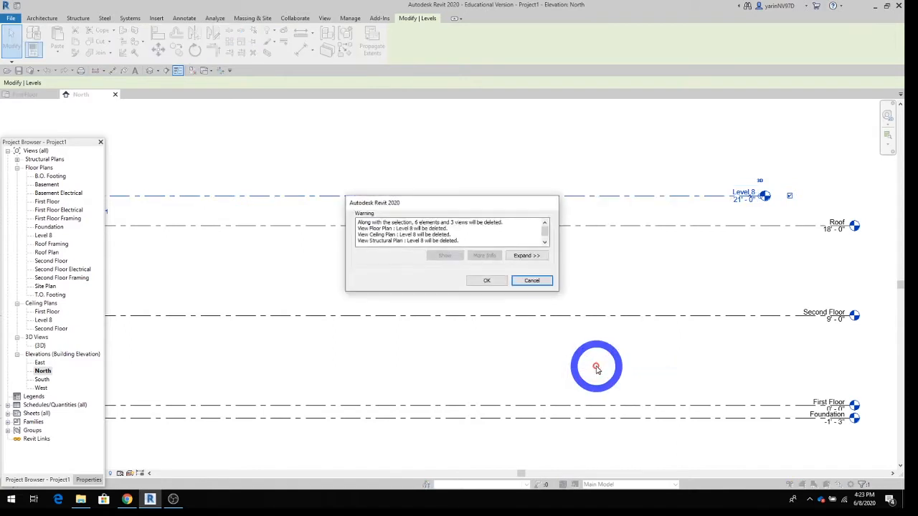
left_click(477, 281)
- Expand the Sheets list in the project browser and close the North elevation view
scroll(534, 281, "down", 2)
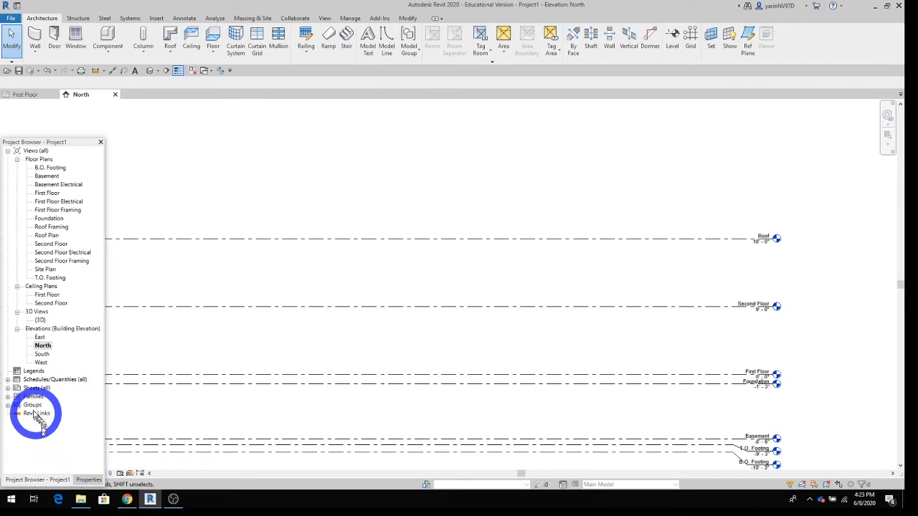
left_click(8, 388)
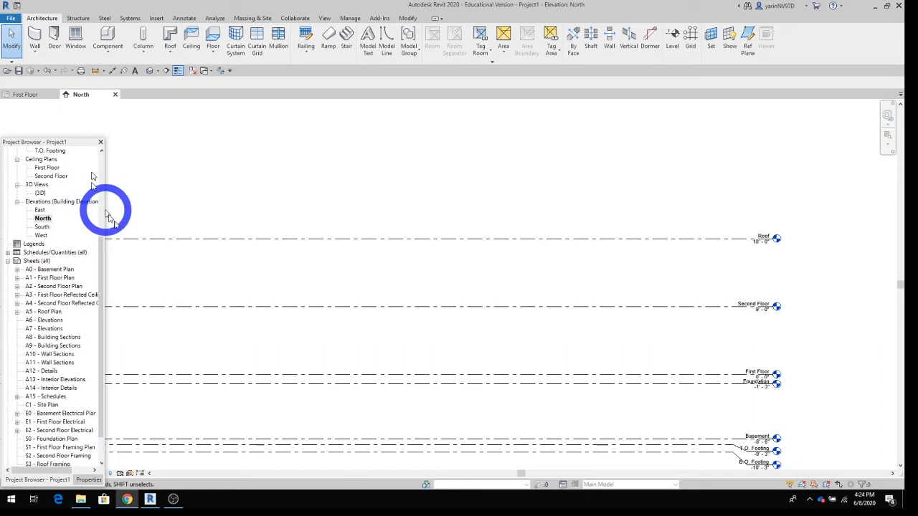
left_click(114, 95)
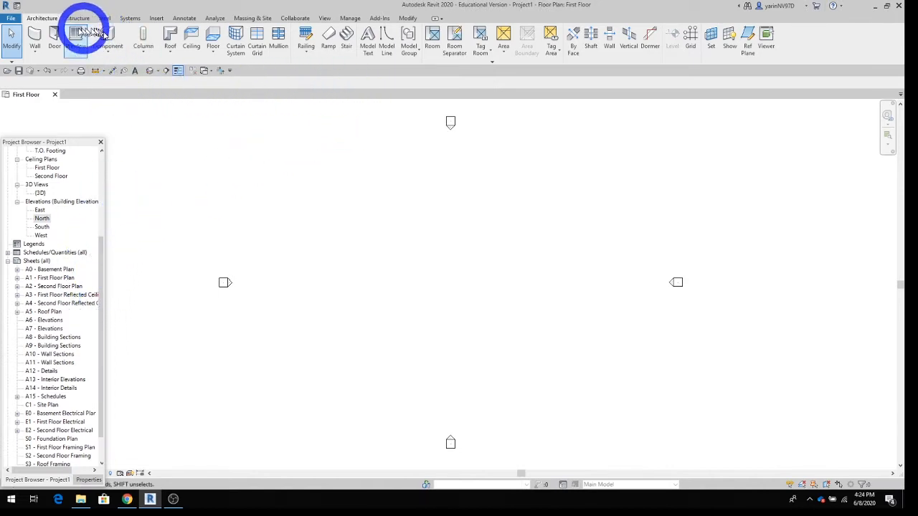
- Review the Project Information parameters, including issue date, status, client name, address, project name and number
left_click(350, 20)
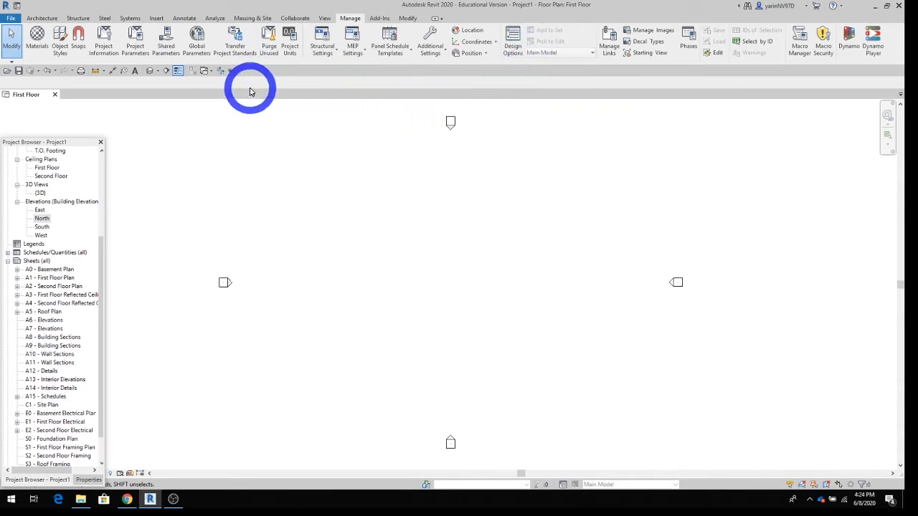
left_click(105, 43)
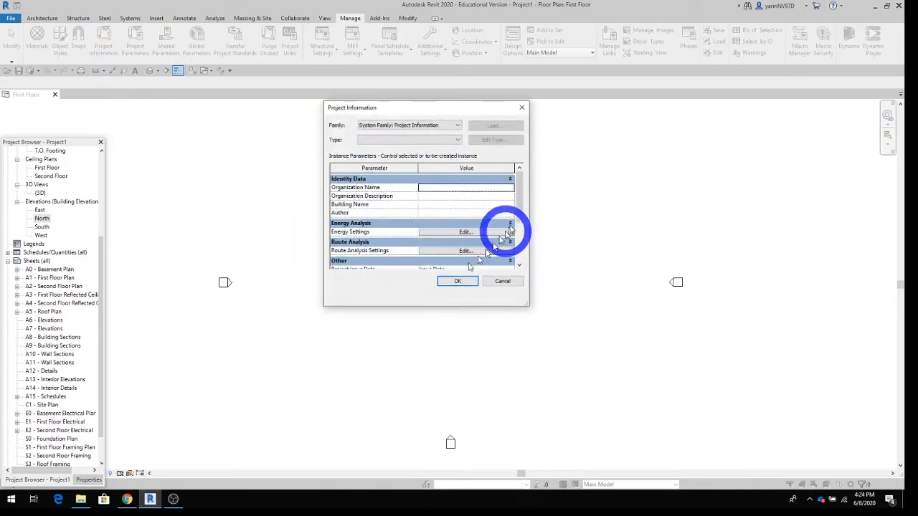
left_click_drag(520, 192, 519, 241)
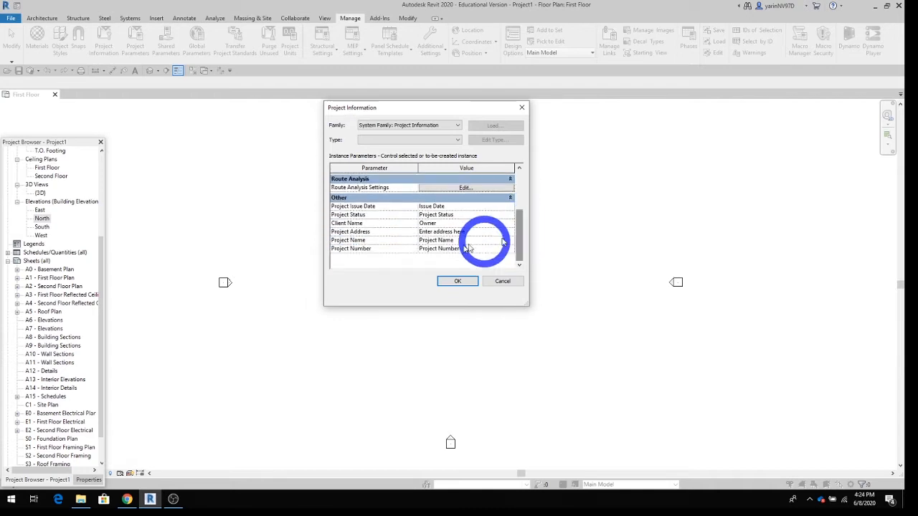
left_click(456, 281)
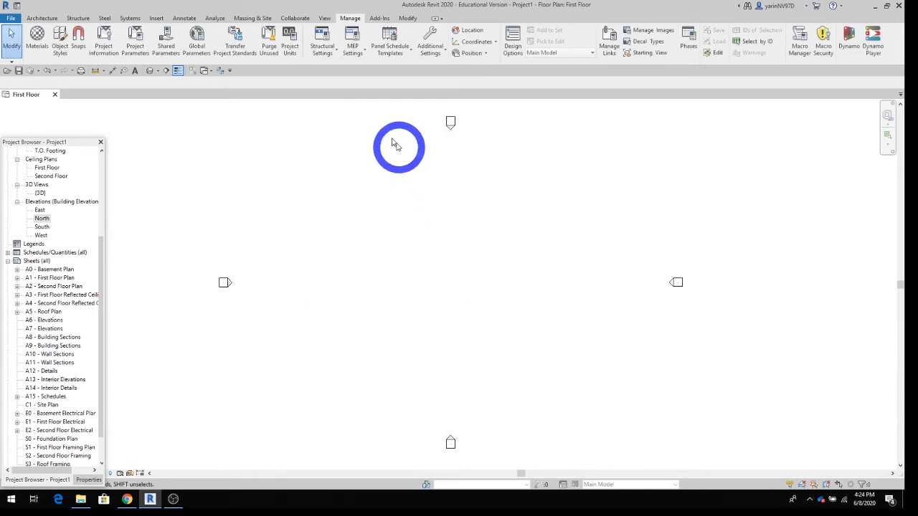
- Check the project location settings, including the project address, map and weather stations
left_click(467, 33)
left_click(511, 276)
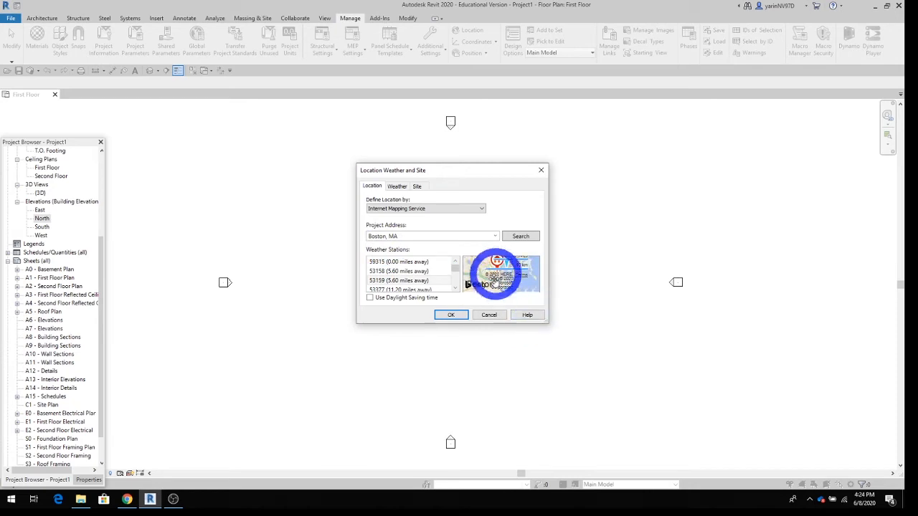
left_click(451, 316)
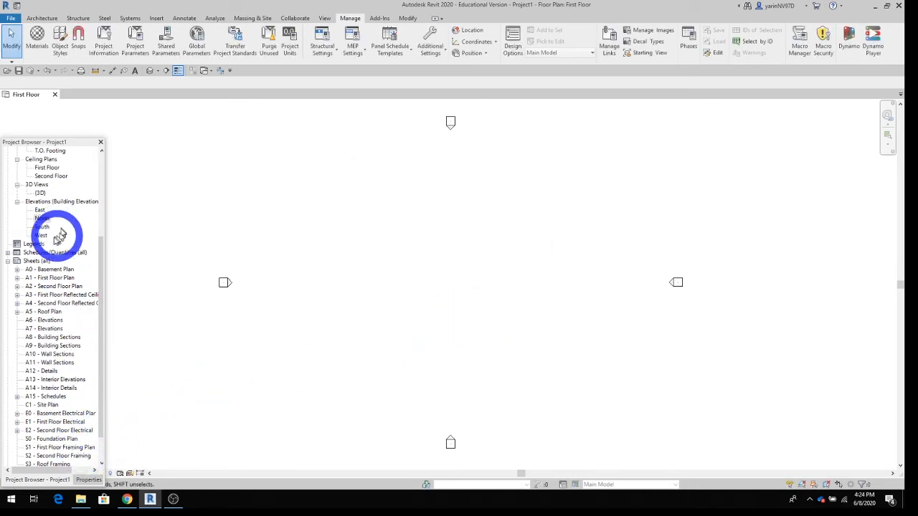
- Open sheet A1 - First Floor Plan and replace the Owner placeholder in its title block with the owner's name
double_click(43, 280)
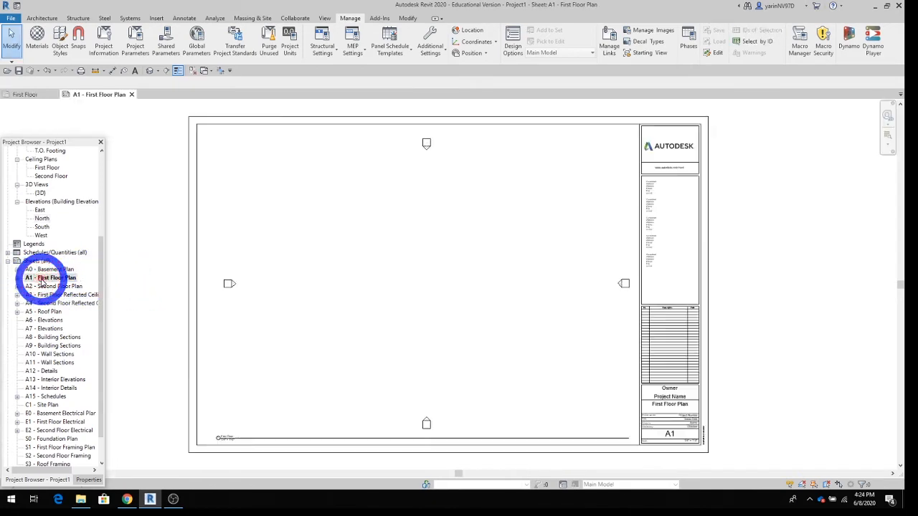
scroll(530, 311, "up", 5)
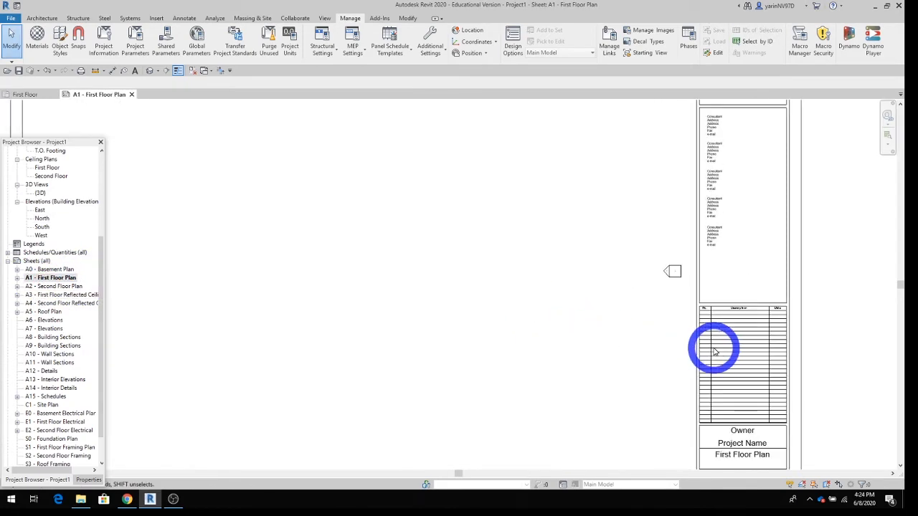
middle_click_drag(713, 344, 576, 185)
scroll(537, 327, "up", 2)
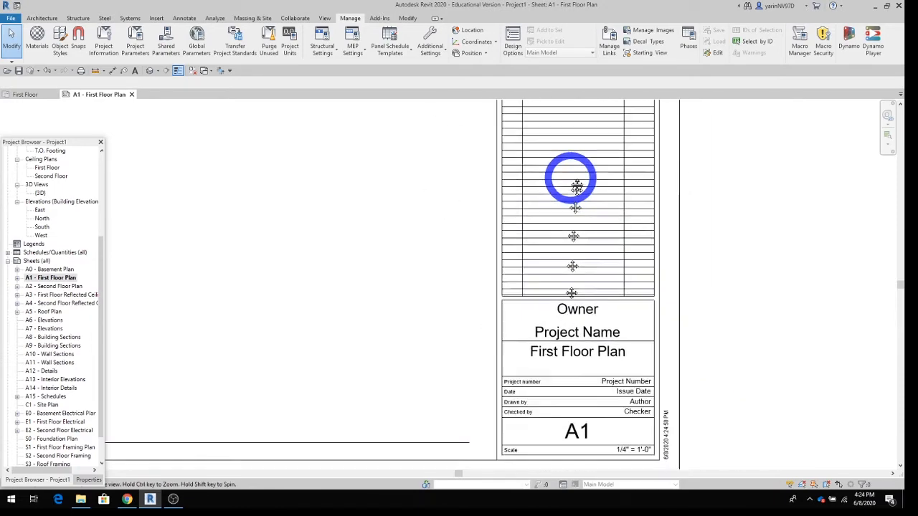
left_click(585, 313)
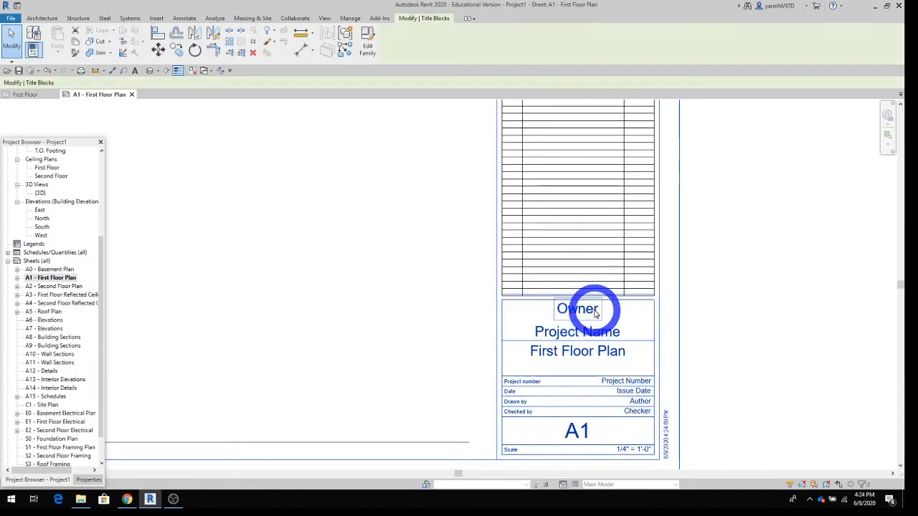
left_click(584, 313)
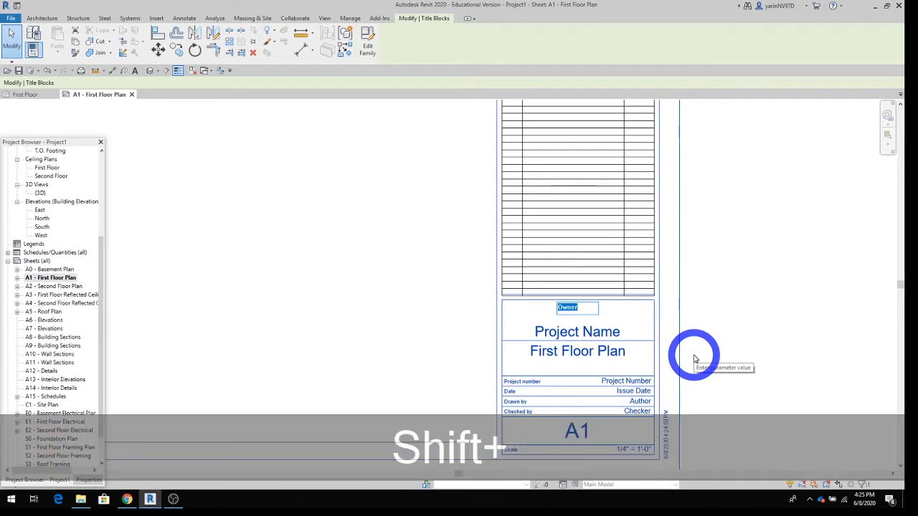
type("Yari")
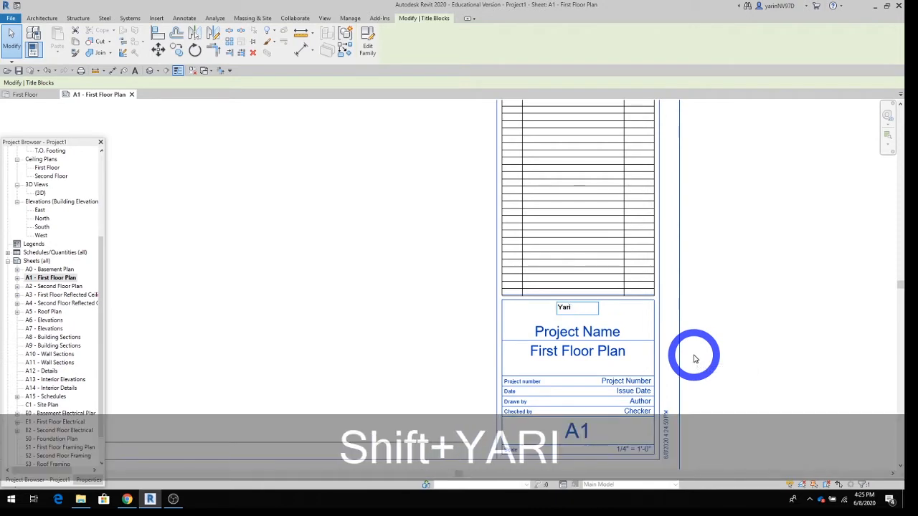
left_click(450, 316)
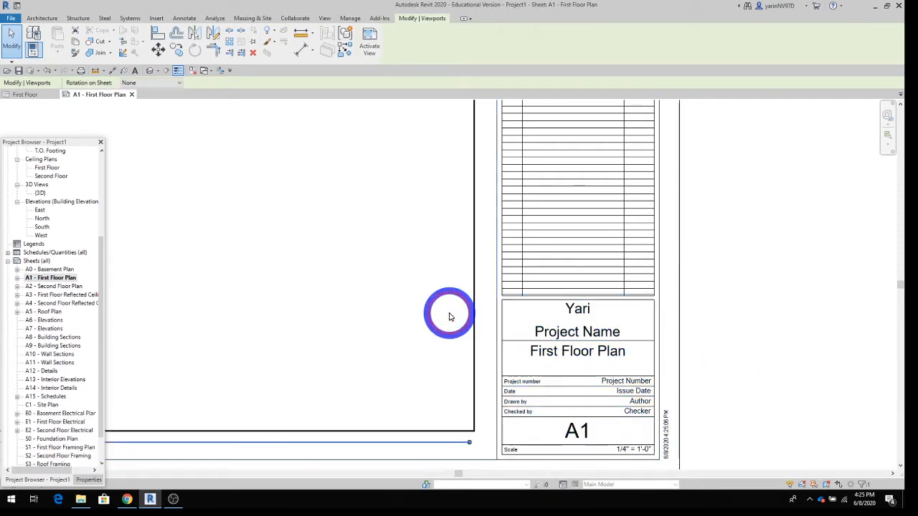
- Look over the whole A1 - First Floor Plan sheet, then close it to return to the First Floor plan view
scroll(332, 338, "down", 2)
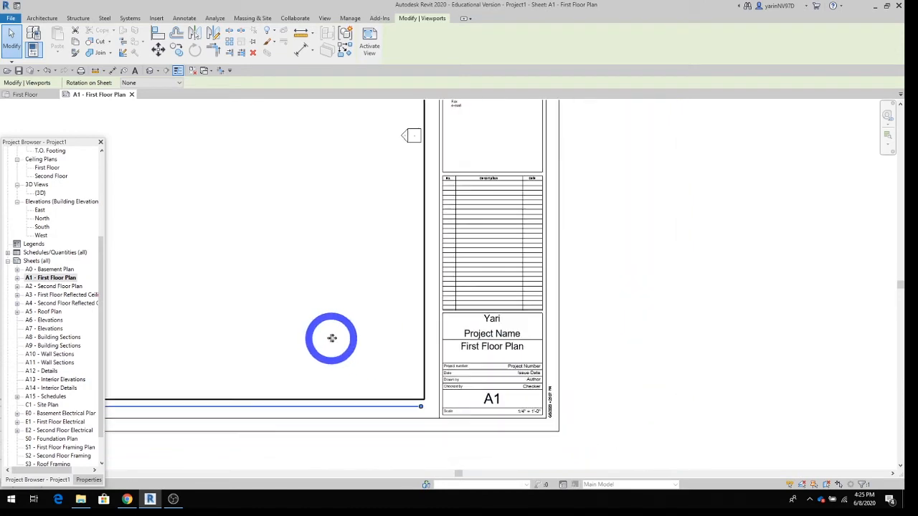
scroll(332, 337, "down", 3)
middle_click_drag(308, 306, 670, 424)
scroll(670, 425, "down", 1)
middle_click_drag(569, 373, 389, 344)
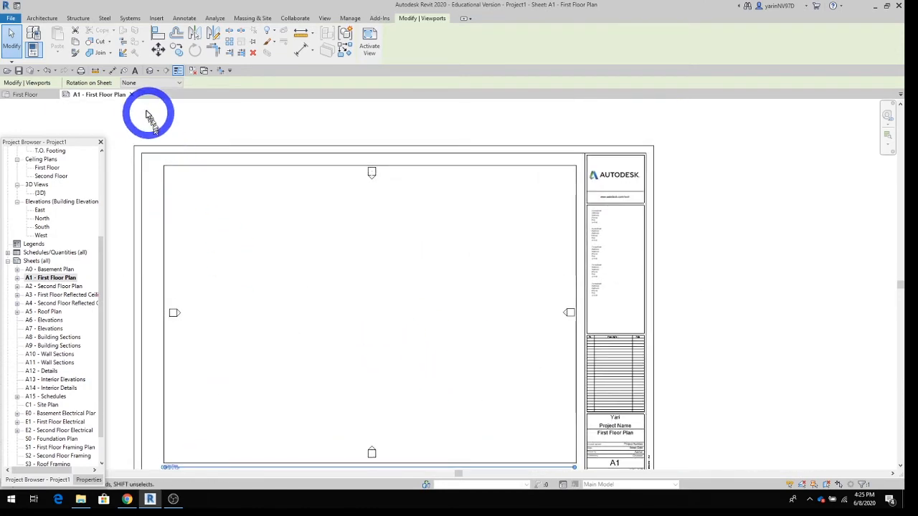
left_click(132, 95)
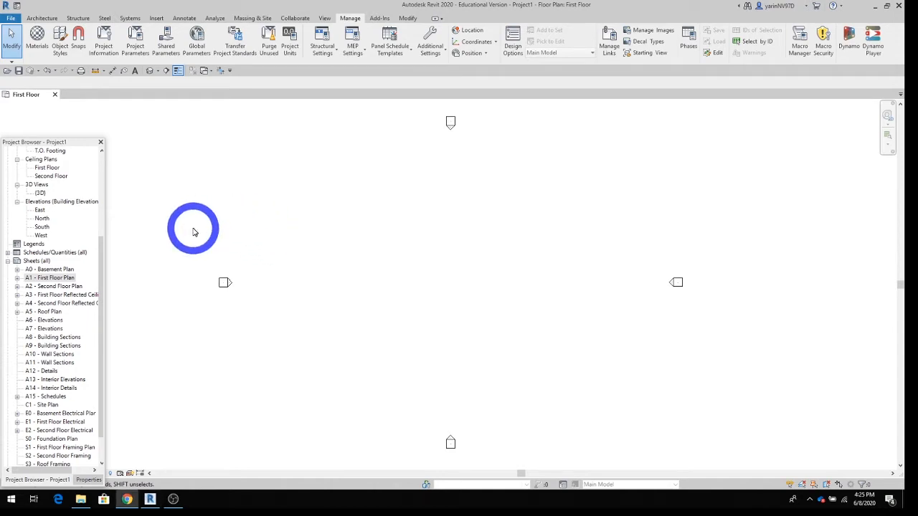
- Start the Wall tool with an unconnected height of 19' and the location line at Core Face: Exterior
left_click(41, 18)
left_click(36, 44)
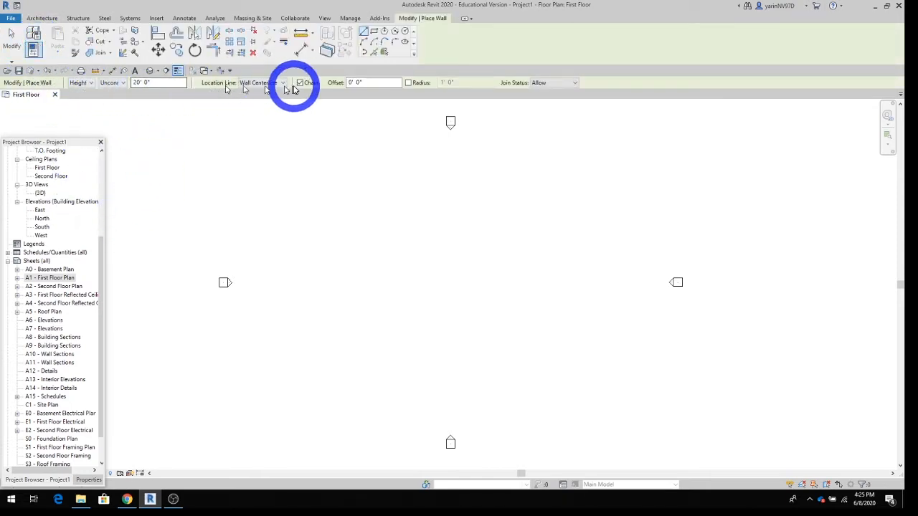
left_click(141, 83)
left_click_drag(141, 82, 232, 187)
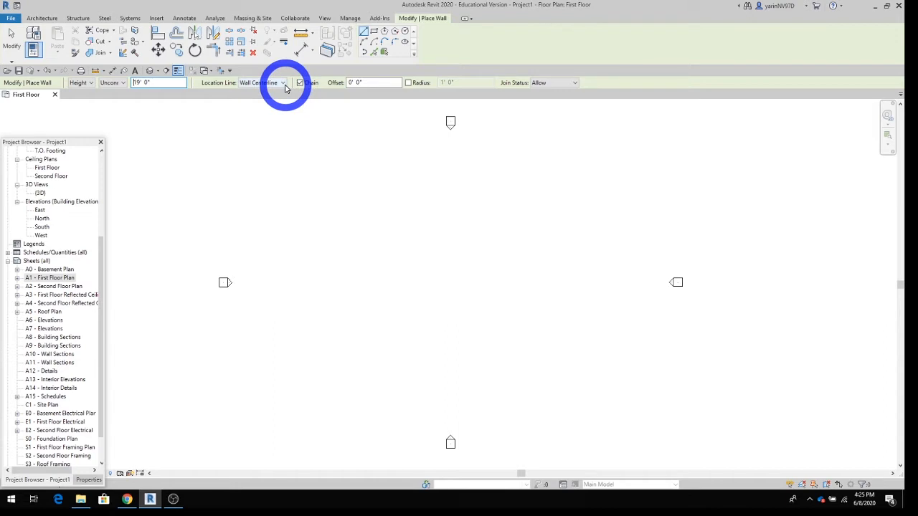
left_click(284, 84)
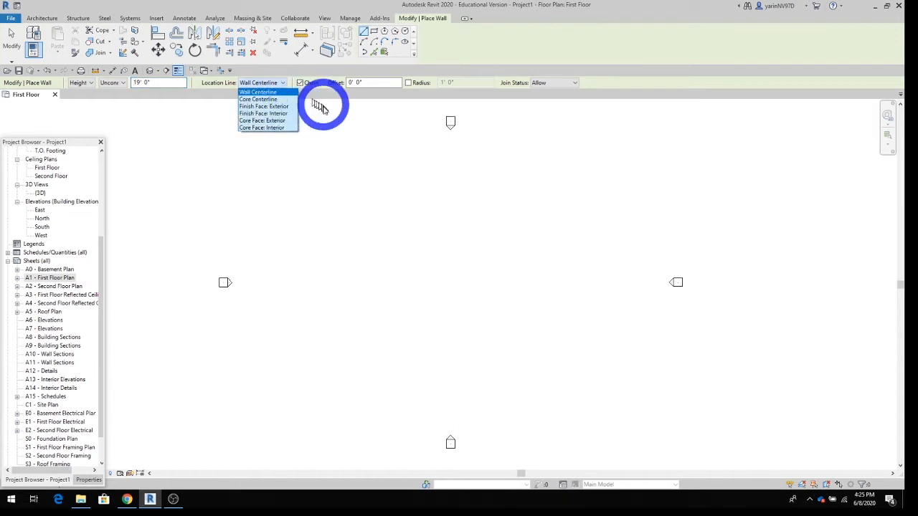
left_click(282, 120)
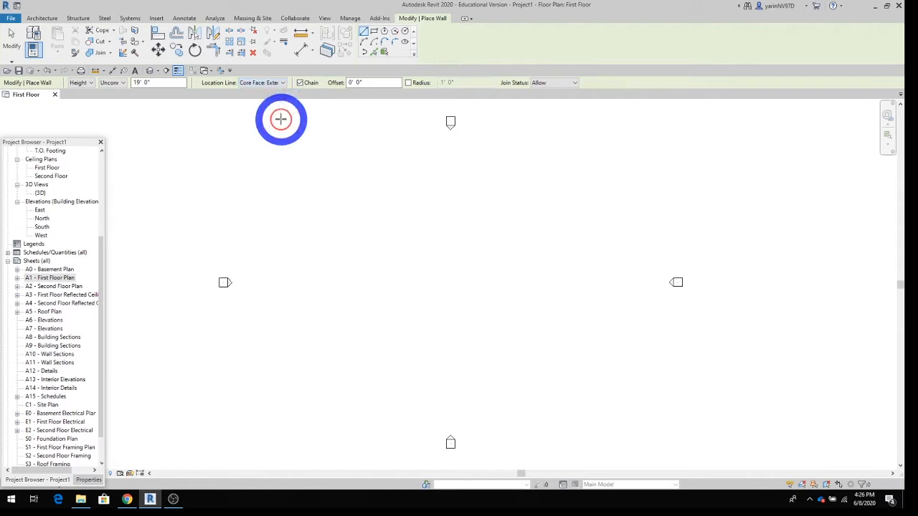
- Choose the Basic Wall type Generic - 8" for the new walls
left_click(91, 482)
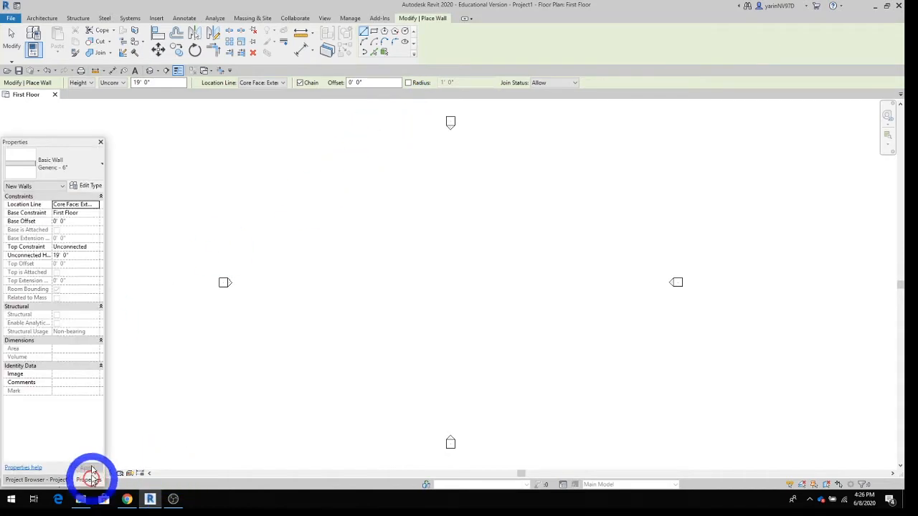
left_click(62, 168)
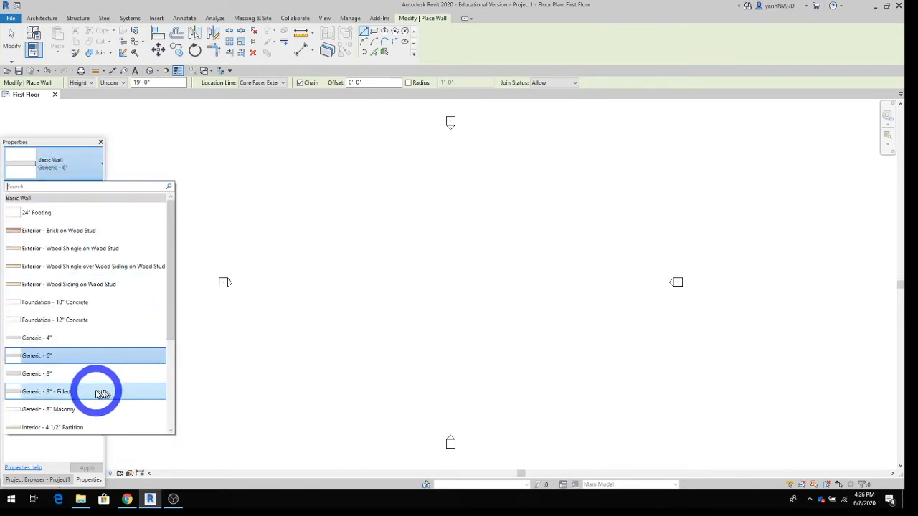
scroll(123, 366, "down", 1)
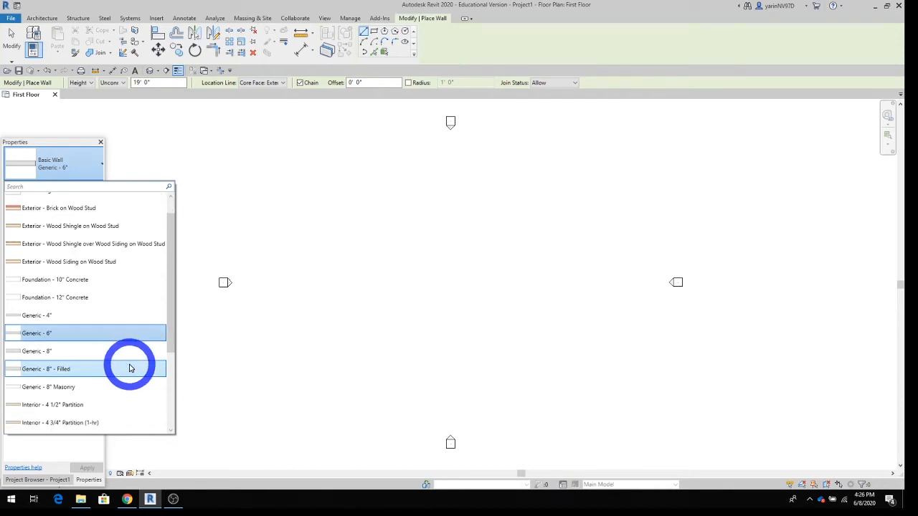
left_click(45, 351)
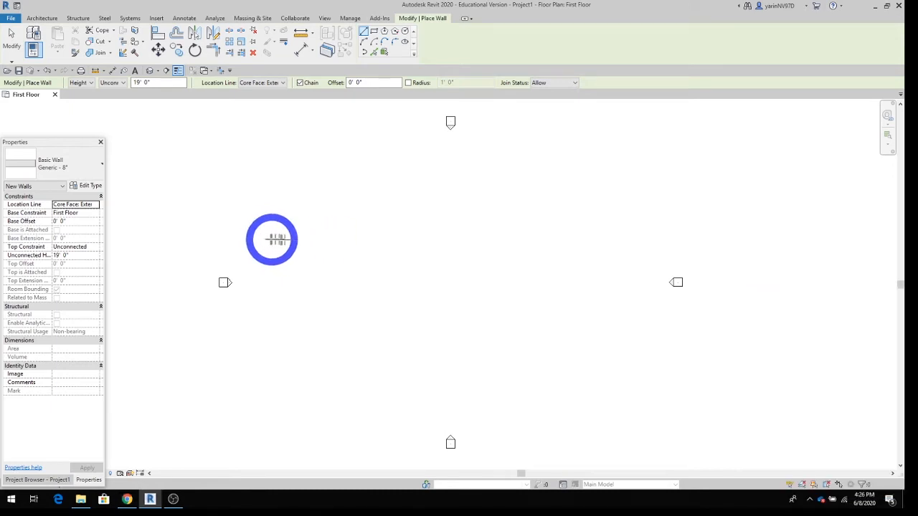
- Draw the first exterior wall 35' eastward from the plan's upper-left area, followed by a 4' 4" segment north
left_click(270, 239)
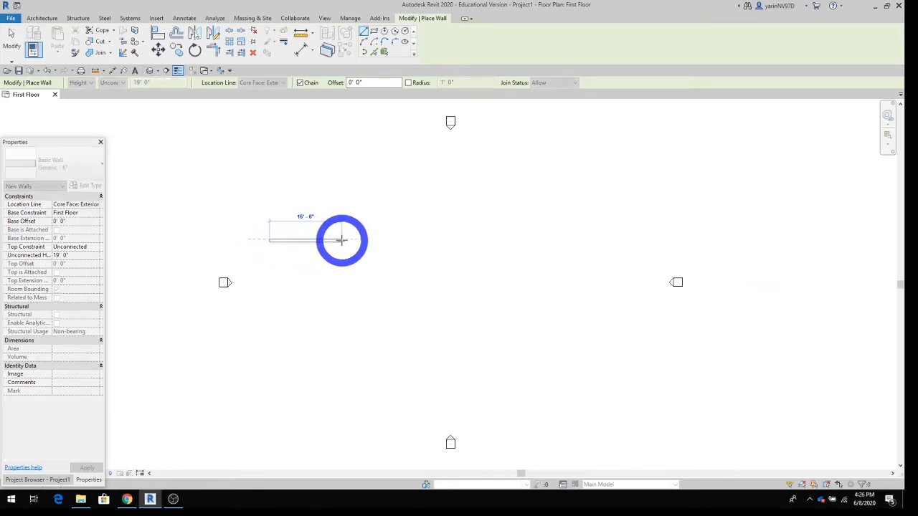
type("35")
key("Return")
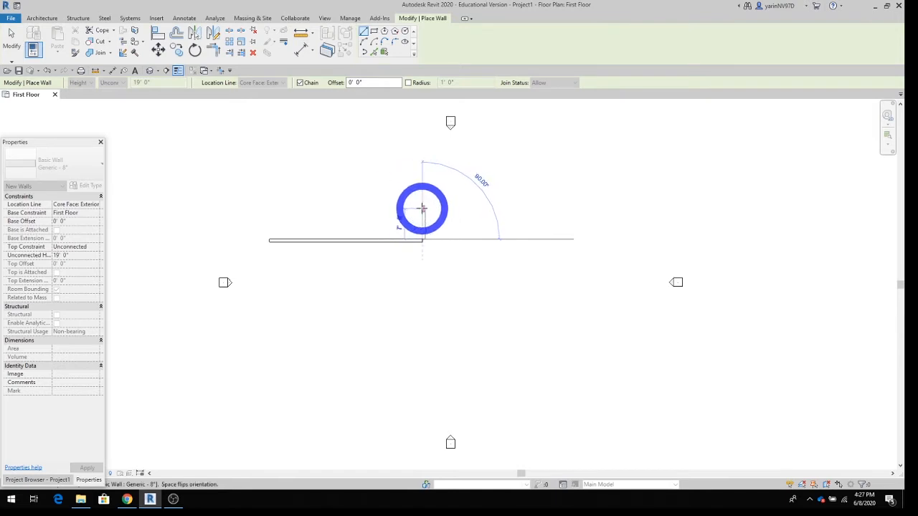
type("4")
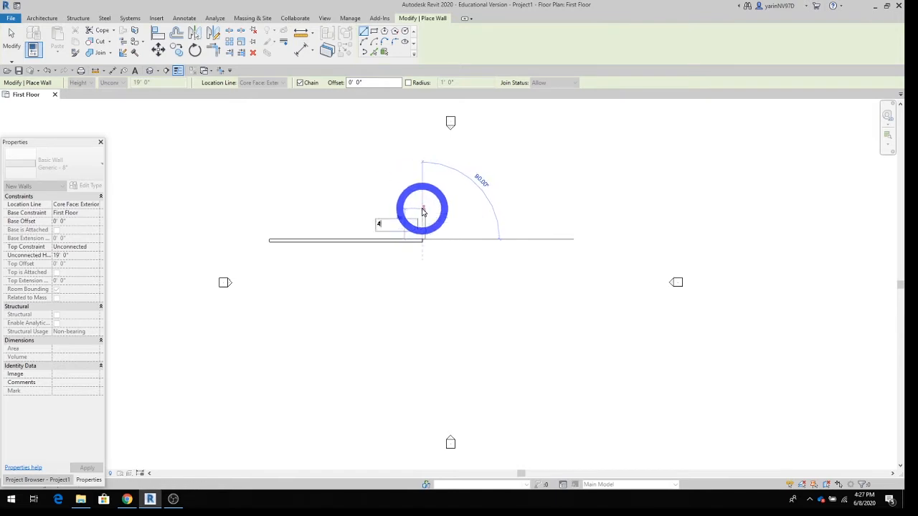
type(" 4")
key("Return")
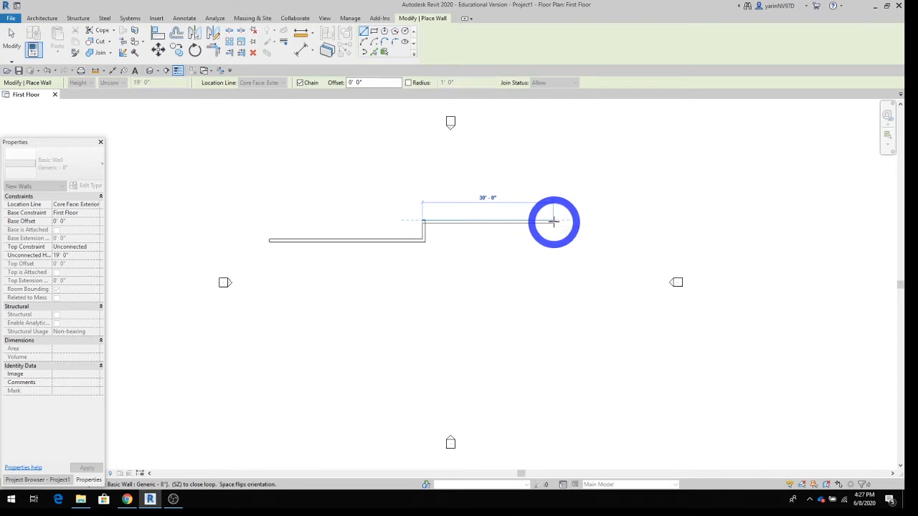
- Continue the chain with a 60' 8" wall east and a 4' 4" segment south
type("6")
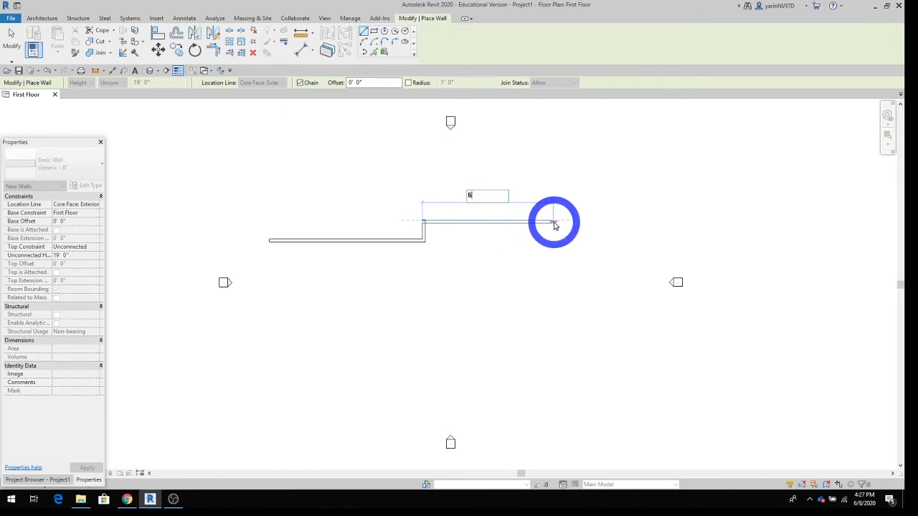
type("0 8")
key("Return")
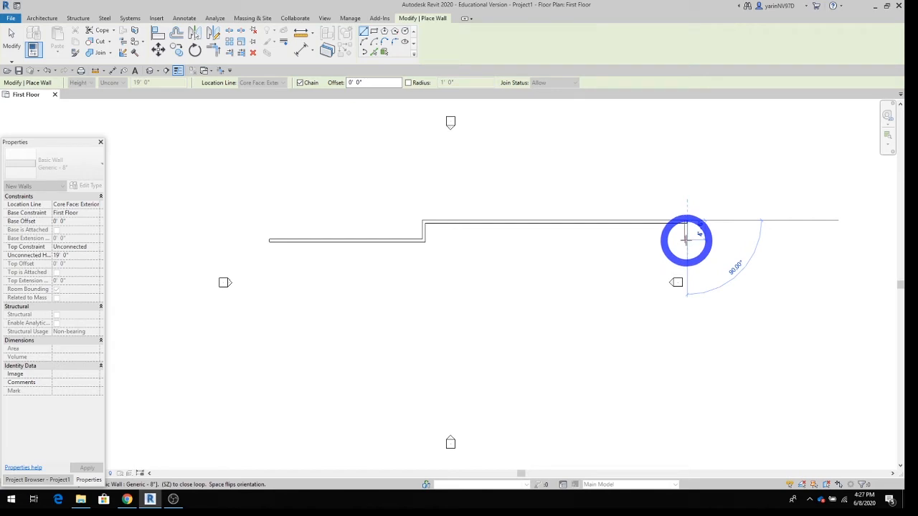
type("4 4")
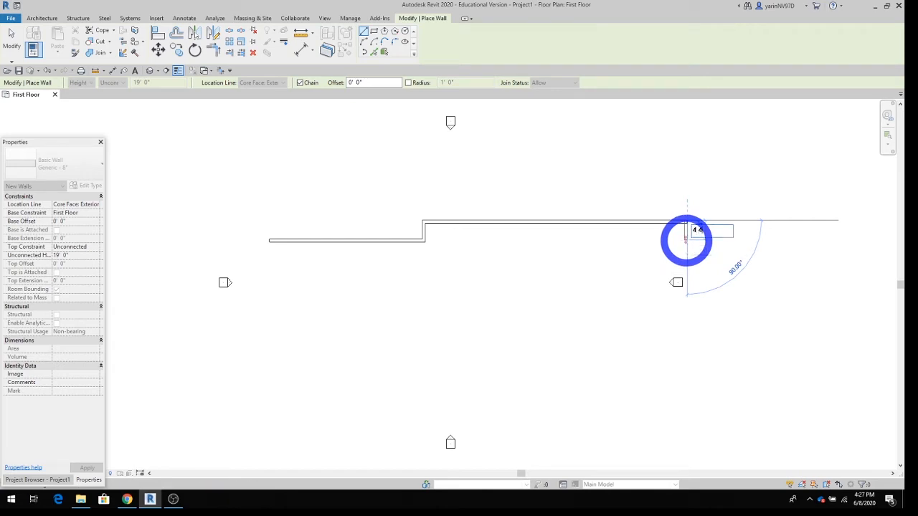
key("Return")
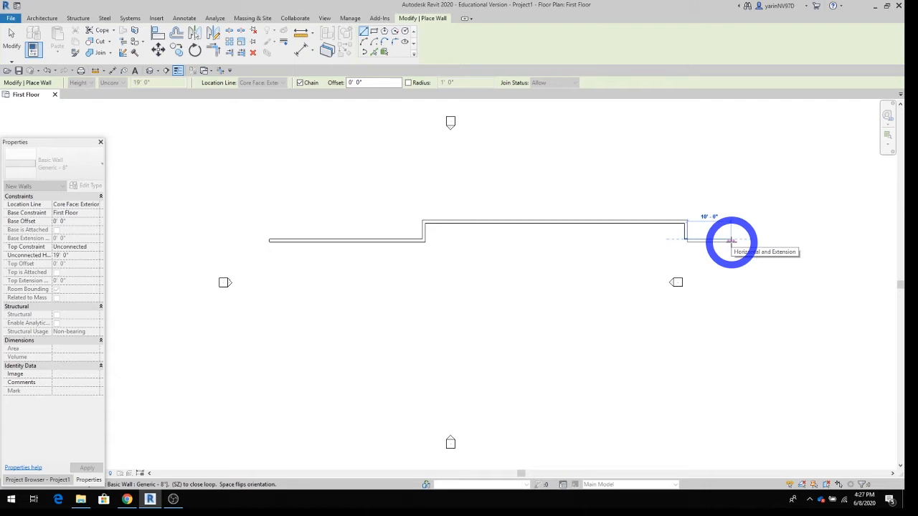
- Continue the chain with a 15' wall east and a 31' 4" wall south to form the east side
type("15")
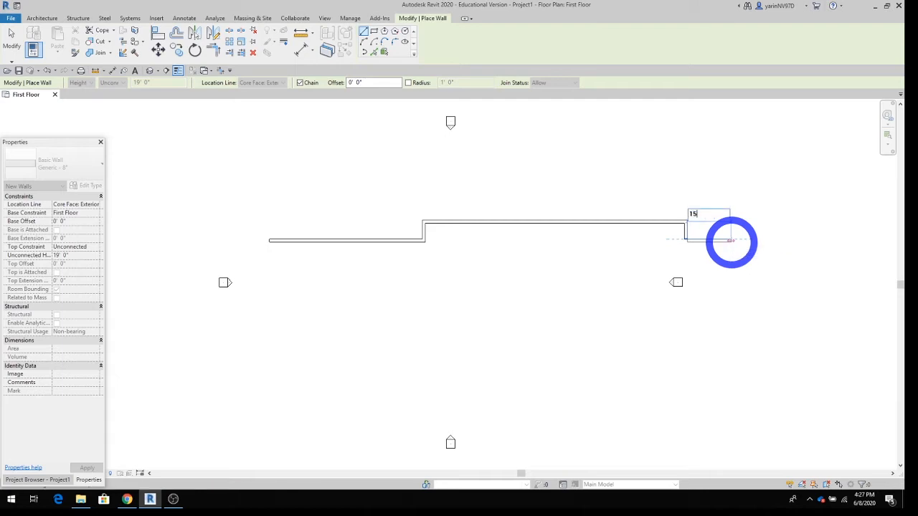
key("Return")
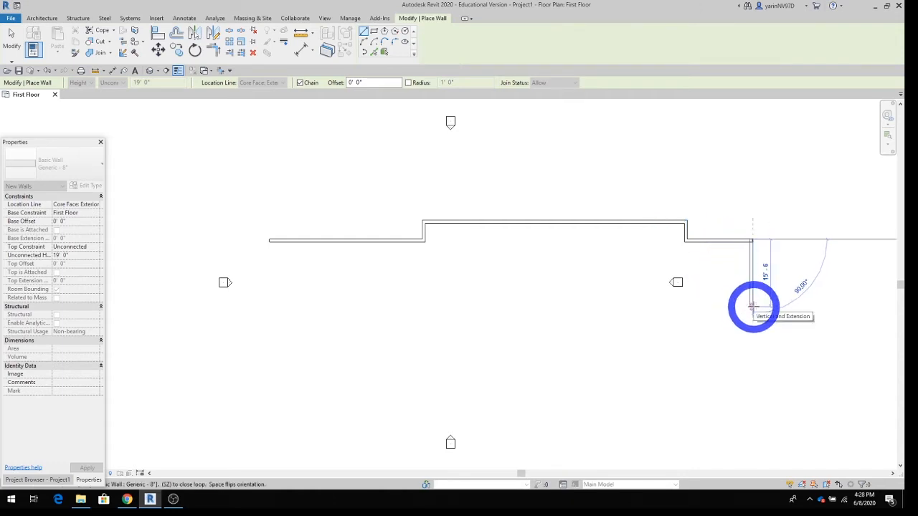
type("31 4")
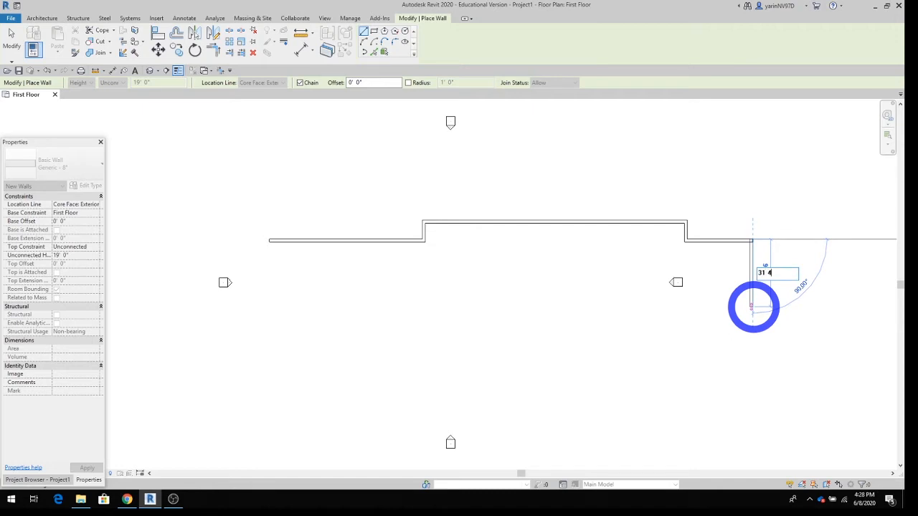
key("Return")
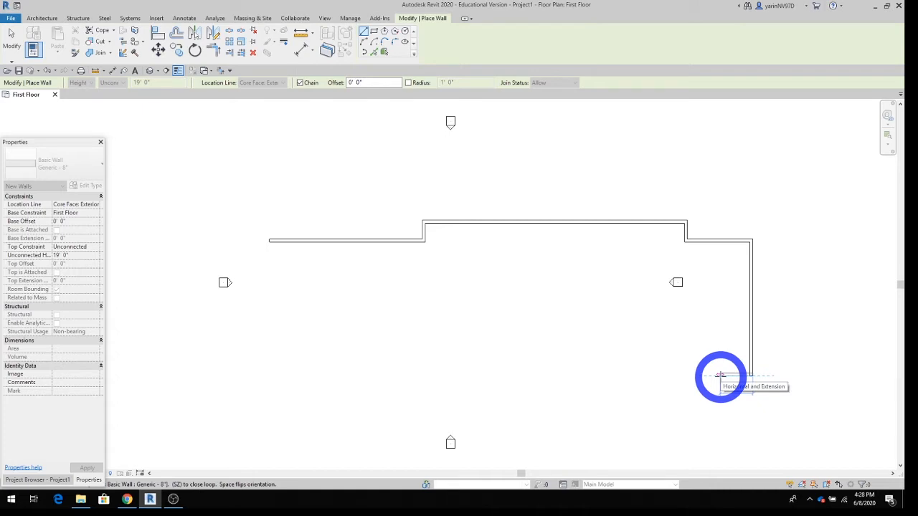
- Draw a wall west to line up with the northeast jog above, followed by a 5' segment south
left_click(720, 375)
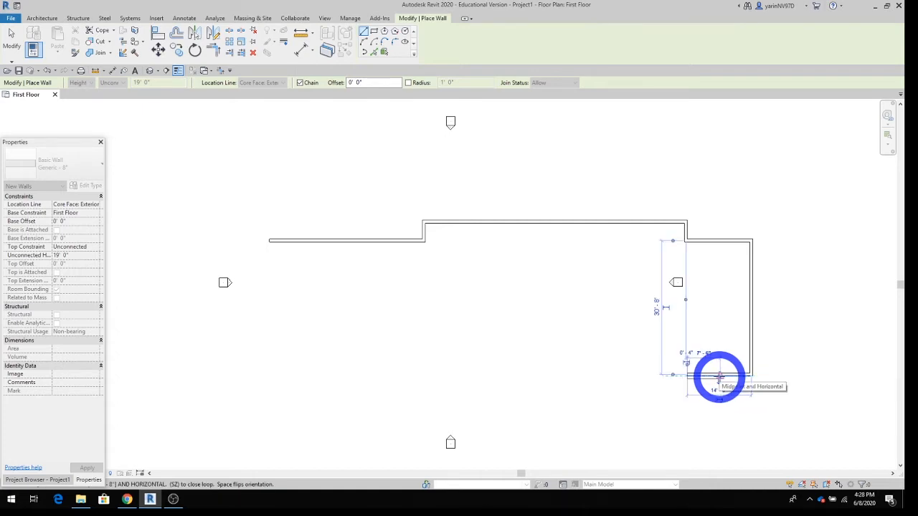
left_click(690, 377)
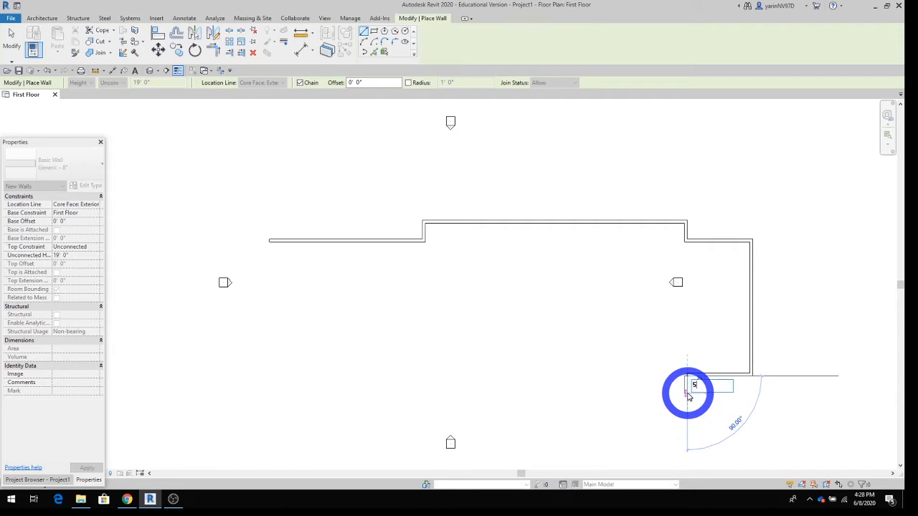
key("Return")
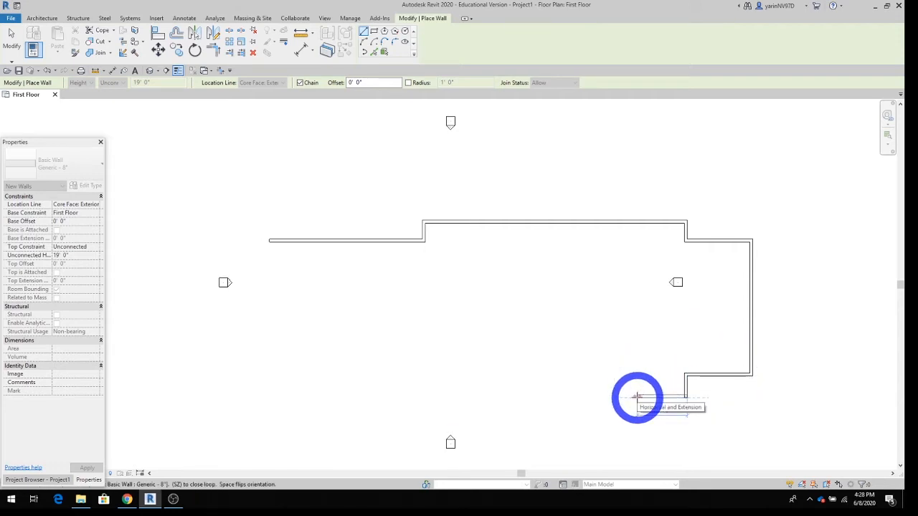
- Continue the south side of the building with a 23' 4" wall heading west
type("23")
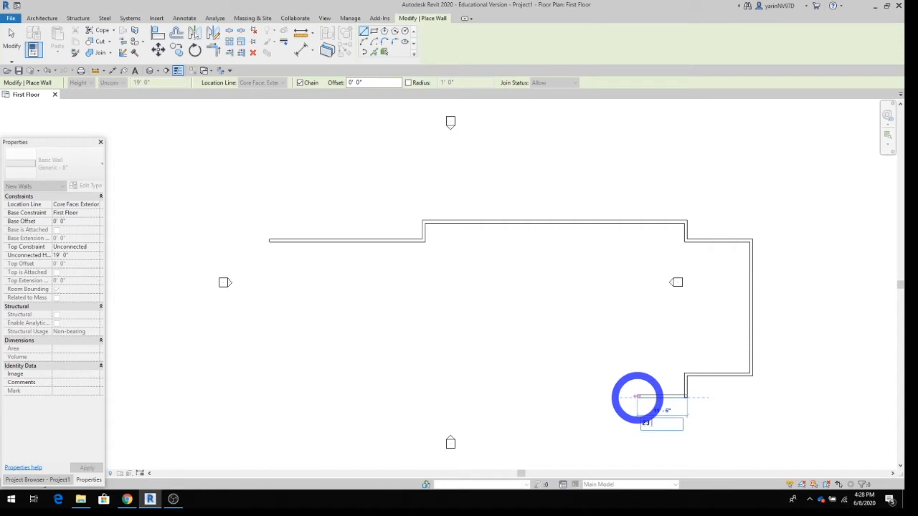
type(" 4")
key("Return")
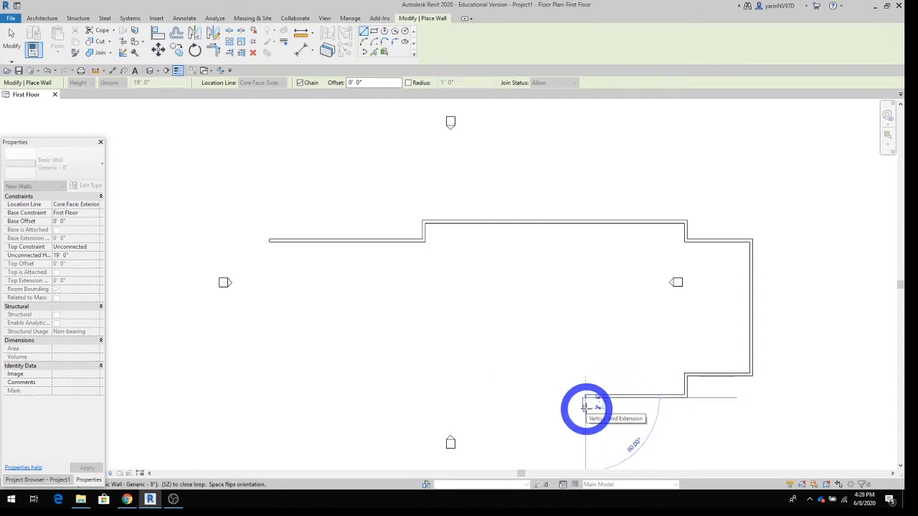
- Add a rectangular bump-out about 2' deep to the south side, returning north to the main wall line
left_click(585, 405)
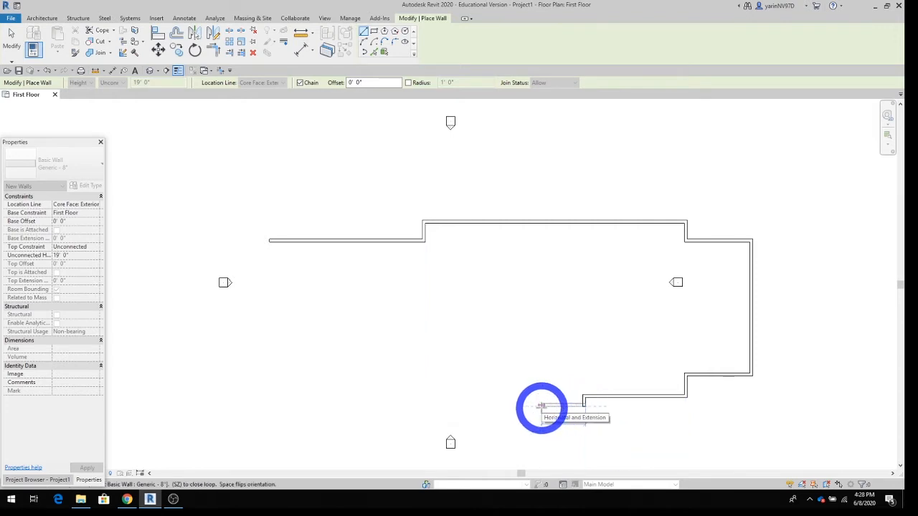
left_click(542, 406)
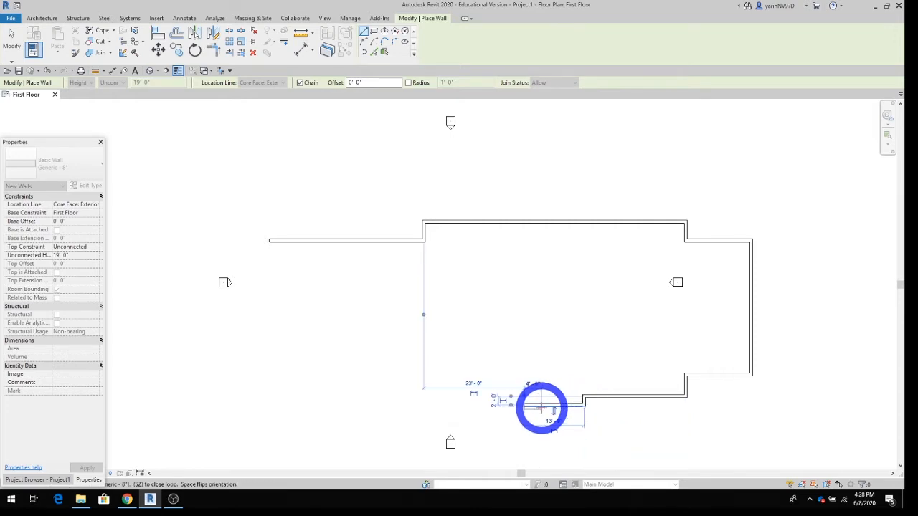
left_click(526, 401)
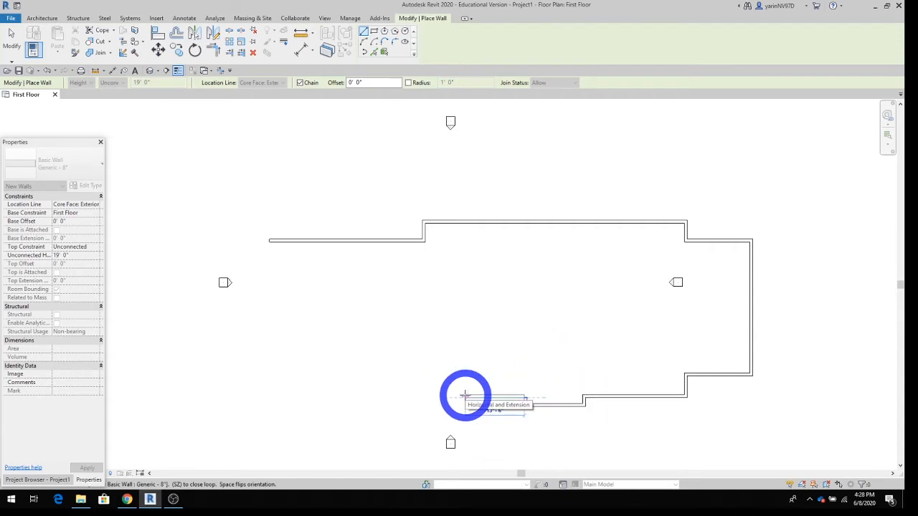
- Draw a 23' 4" wall west from the bump-out, followed by a 6' segment north
type("23 4")
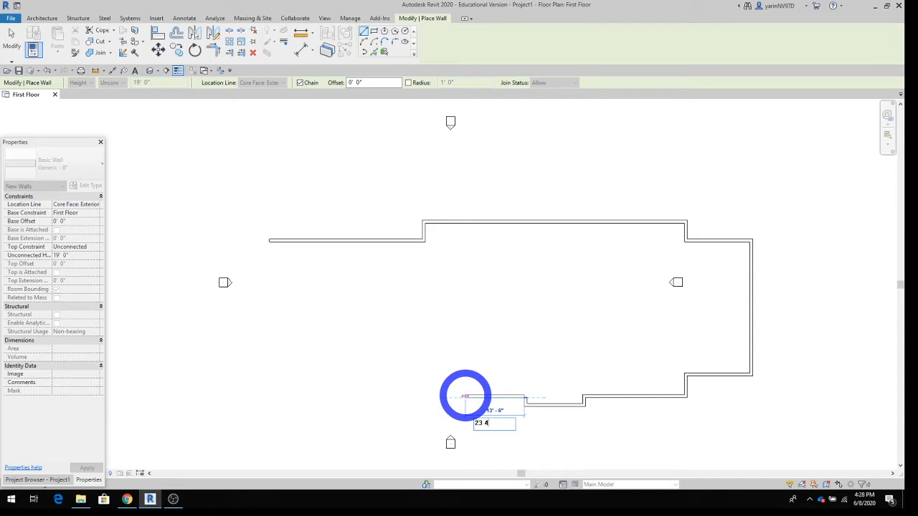
key("Return")
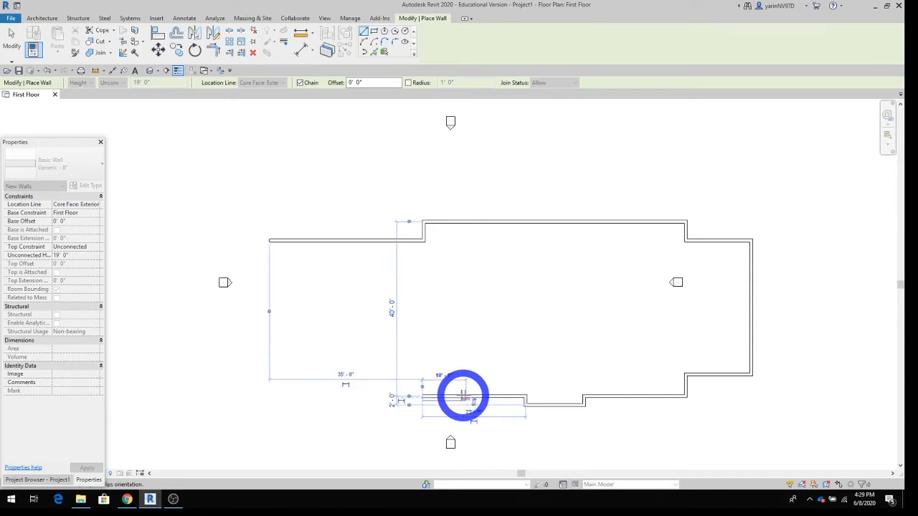
left_click(423, 393)
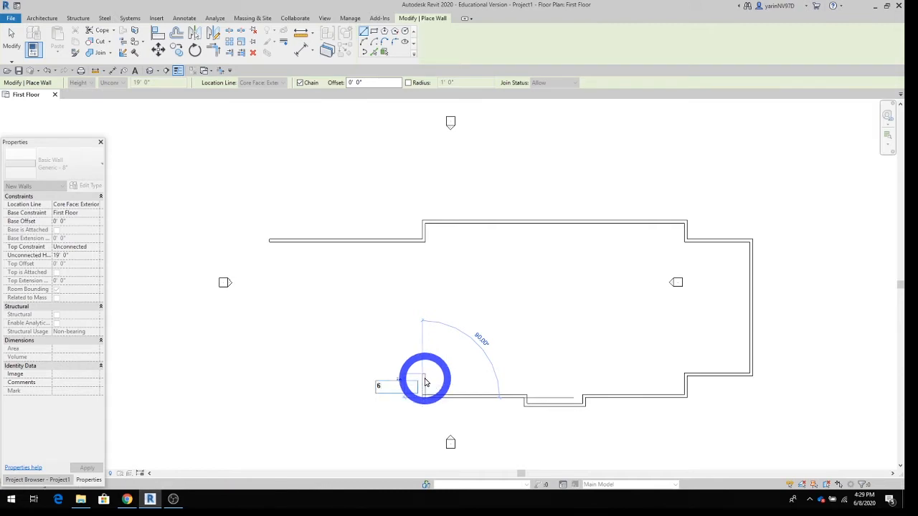
left_click(424, 374)
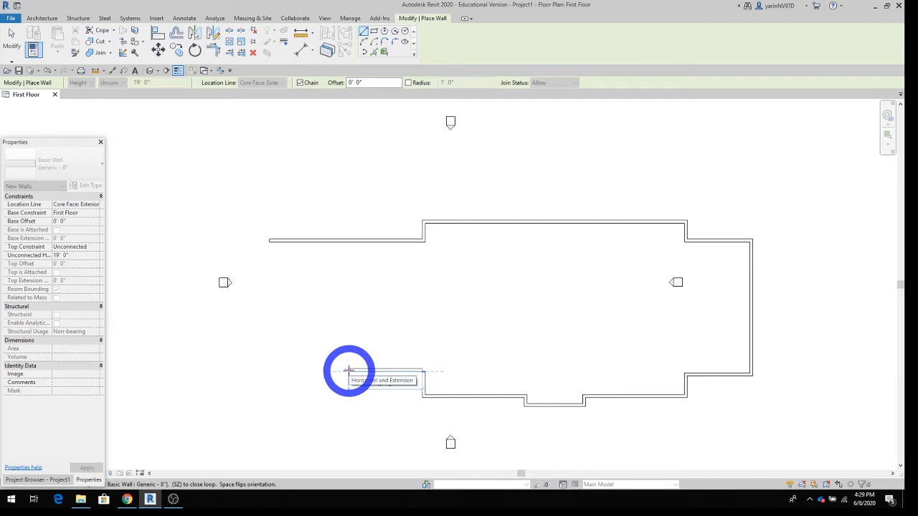
- Draw a 35' wall west, close the outline with a west wall up to the north wall's endpoint, and finish wall placement
type("35")
key("Return")
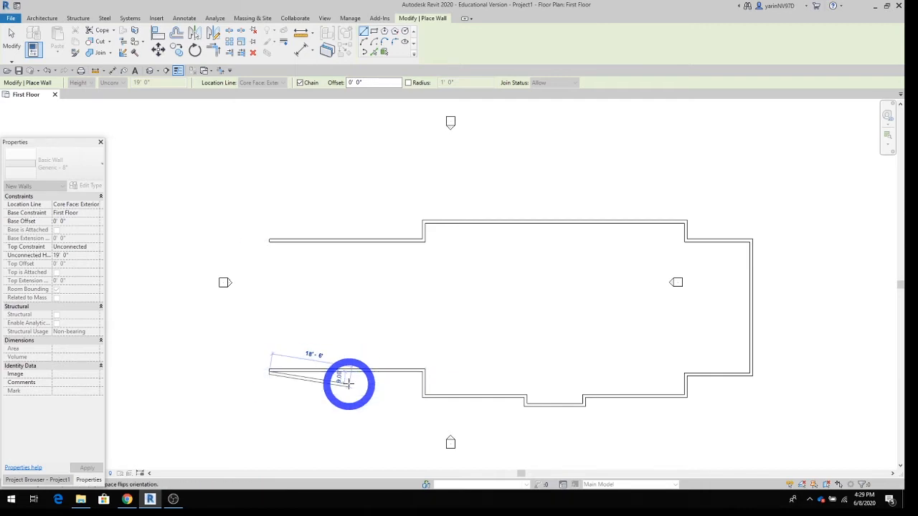
left_click(269, 243)
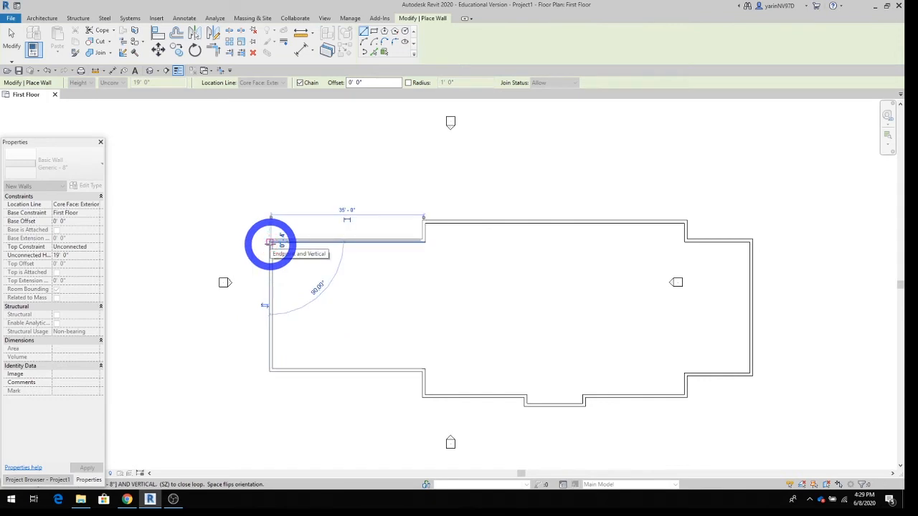
key("Escape")
left_click(13, 47)
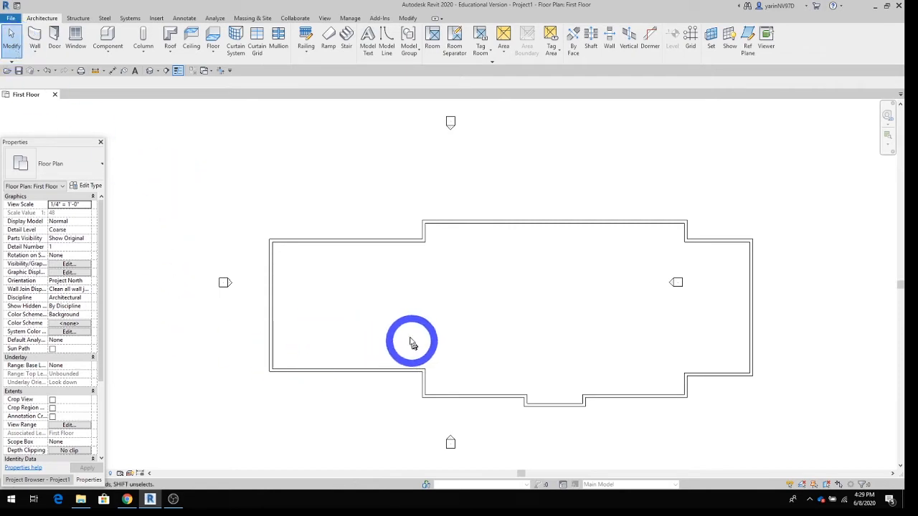
- Examine the temporary dimensions of the northwest, main north and east exterior walls
left_click(404, 247)
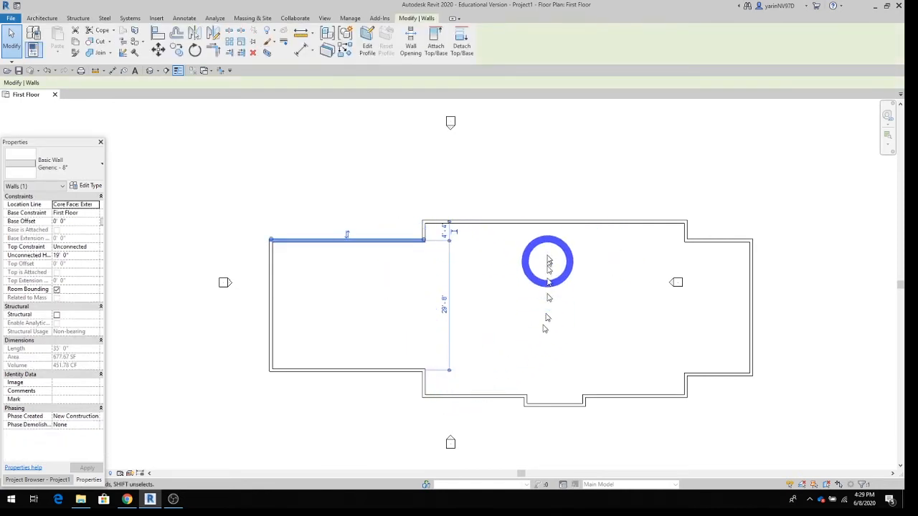
left_click(549, 221)
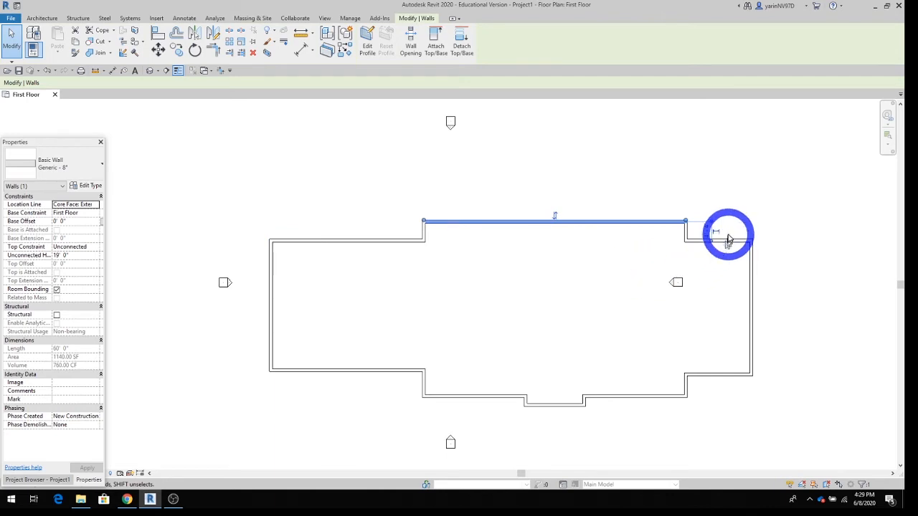
left_click(753, 295)
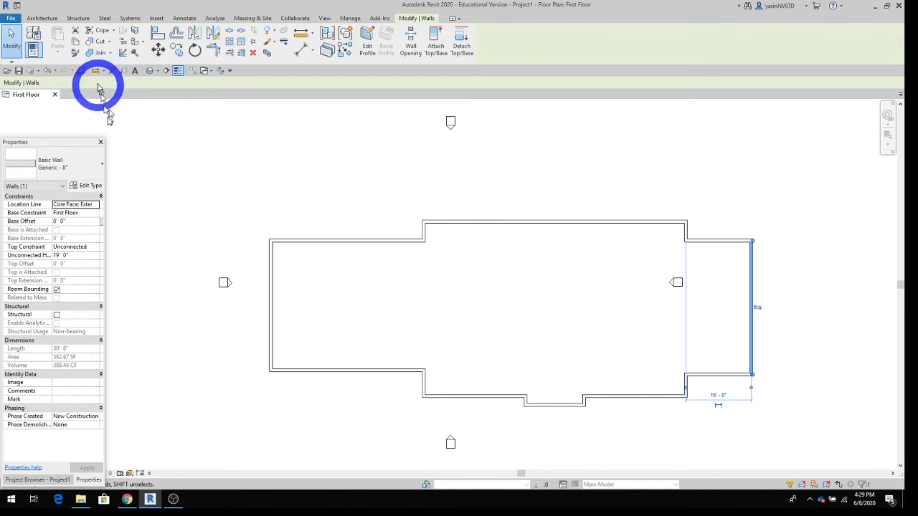
- Place an aligned dimension measured to wall faces above the northwest wall, from the west wall's outer face to the northwest jog
left_click(179, 24)
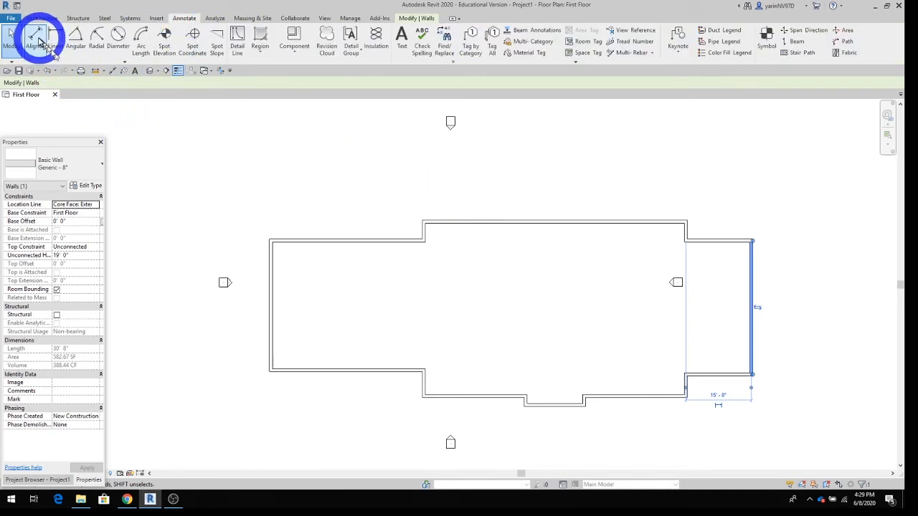
left_click(33, 36)
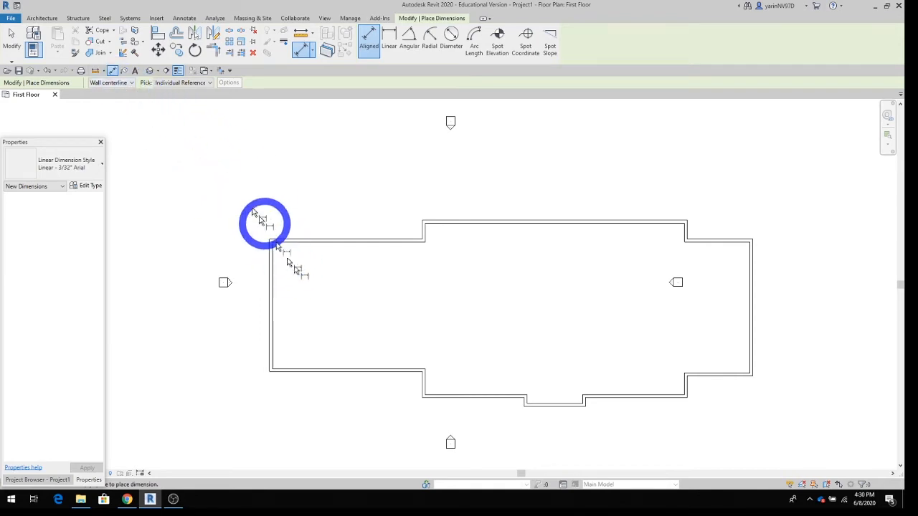
left_click(134, 84)
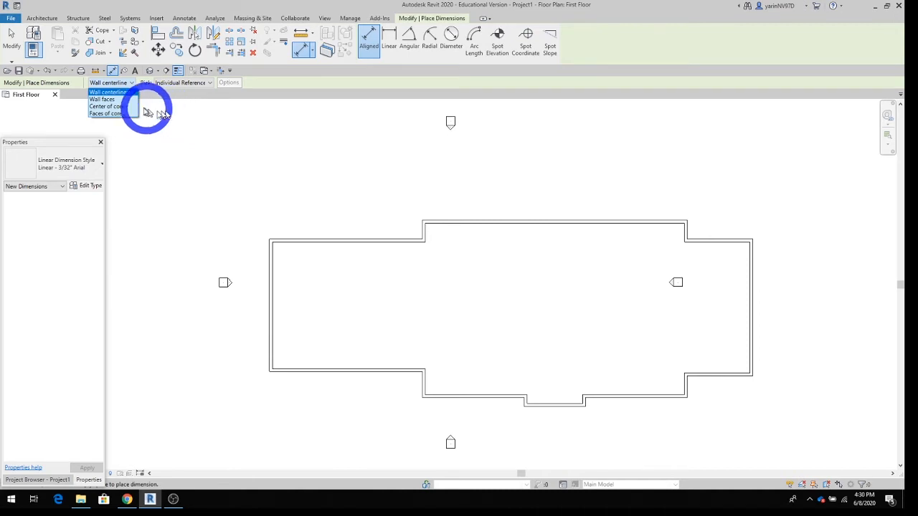
left_click(117, 99)
scroll(203, 244, "up", 2)
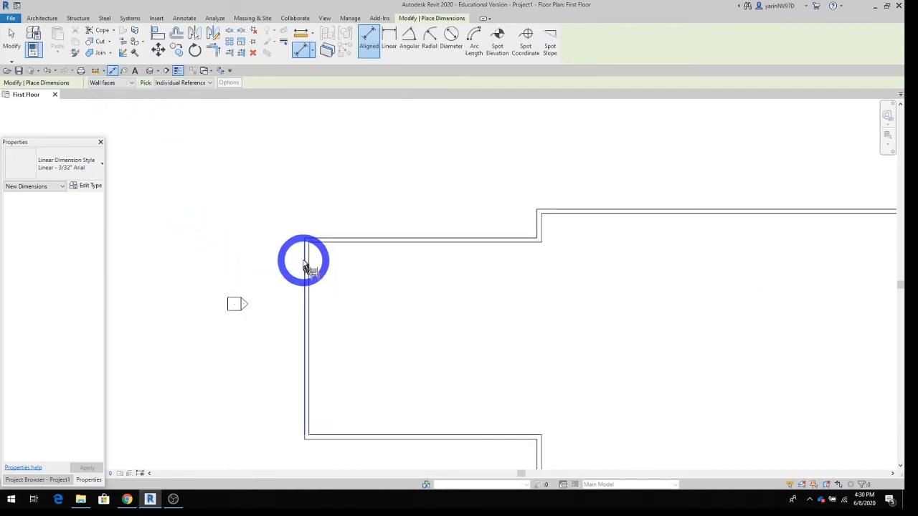
left_click(304, 263)
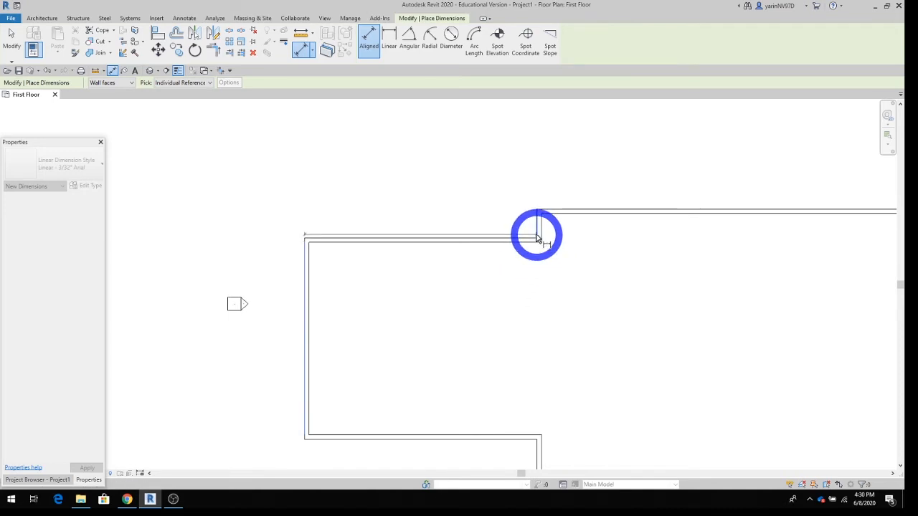
left_click(536, 237)
left_click(536, 180)
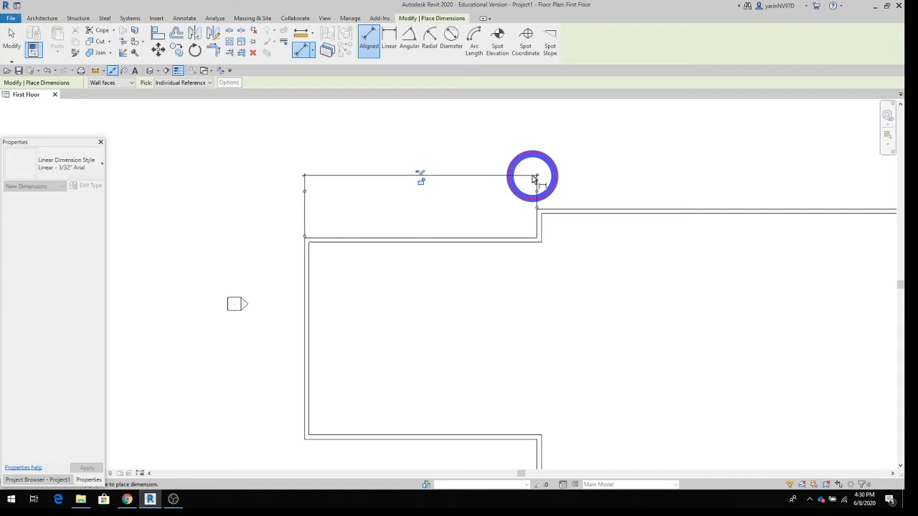
scroll(402, 182, "up", 5)
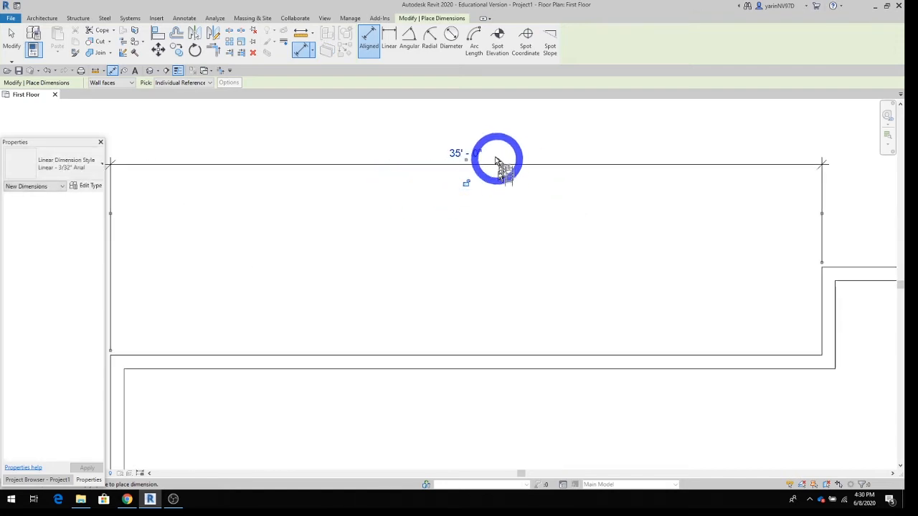
scroll(474, 158, "down", 1)
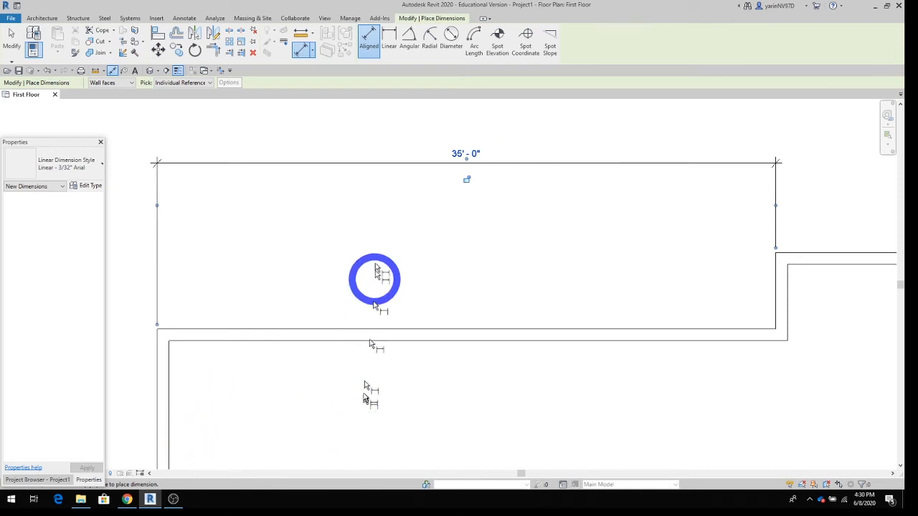
scroll(389, 194, "down", 3)
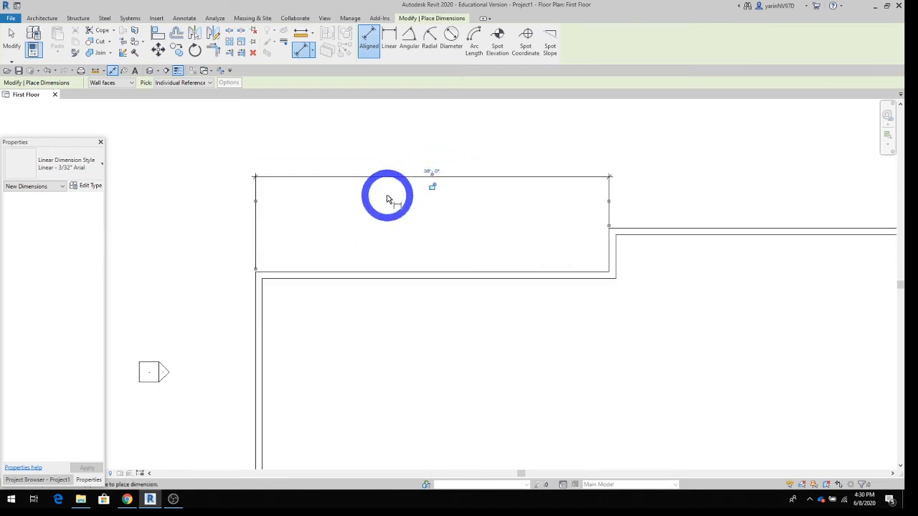
- Look through the available dimension styles and end dimension placement
left_click(92, 169)
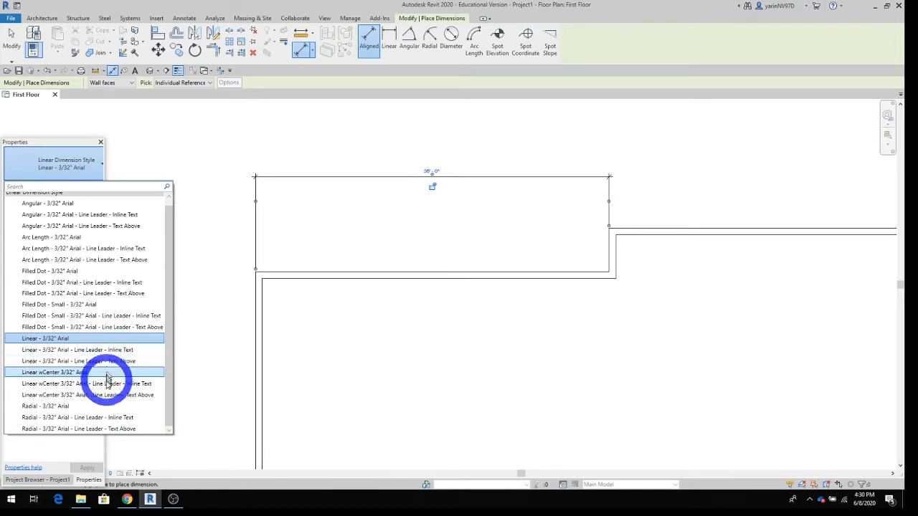
left_click(105, 406)
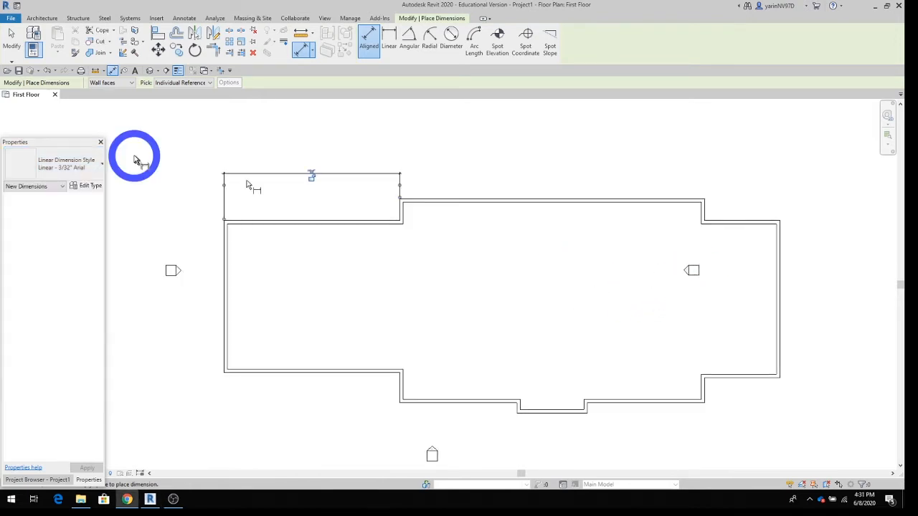
left_click(11, 43)
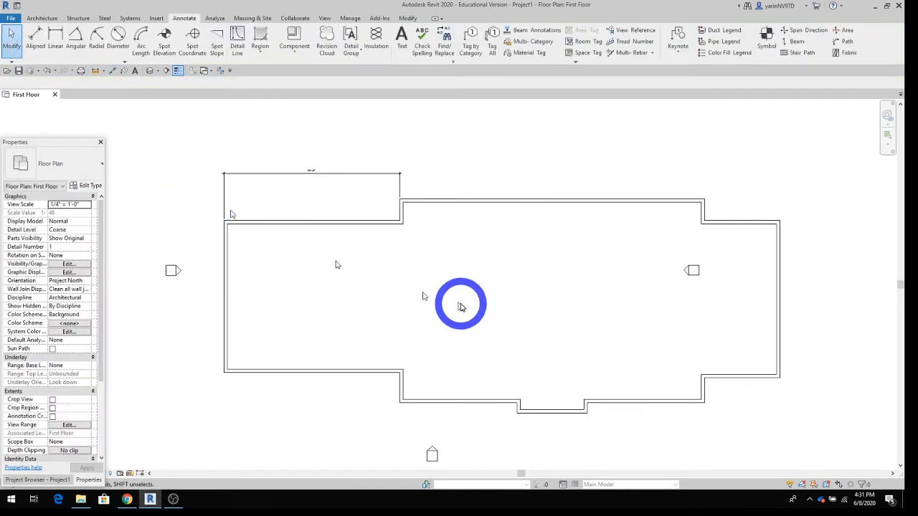
- Move the east elevation marker from inside the plan to just outside the east wall
left_click(691, 271)
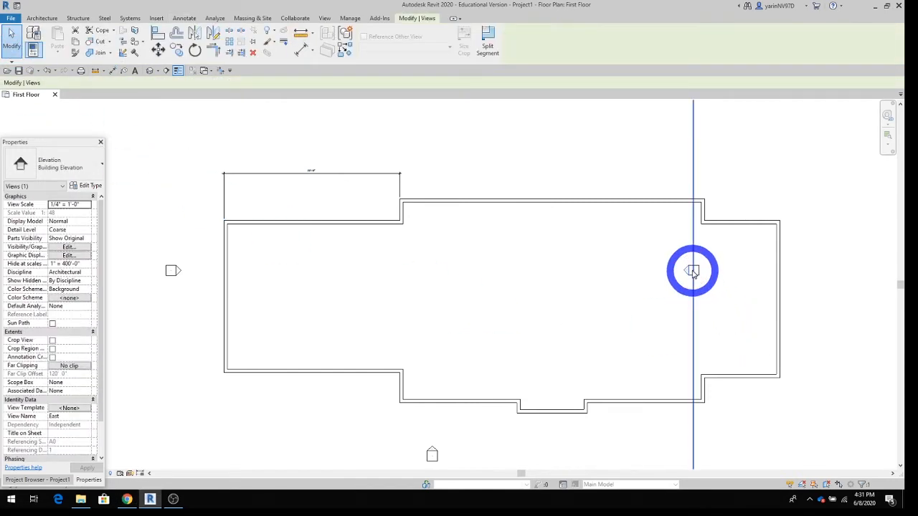
left_click(692, 271)
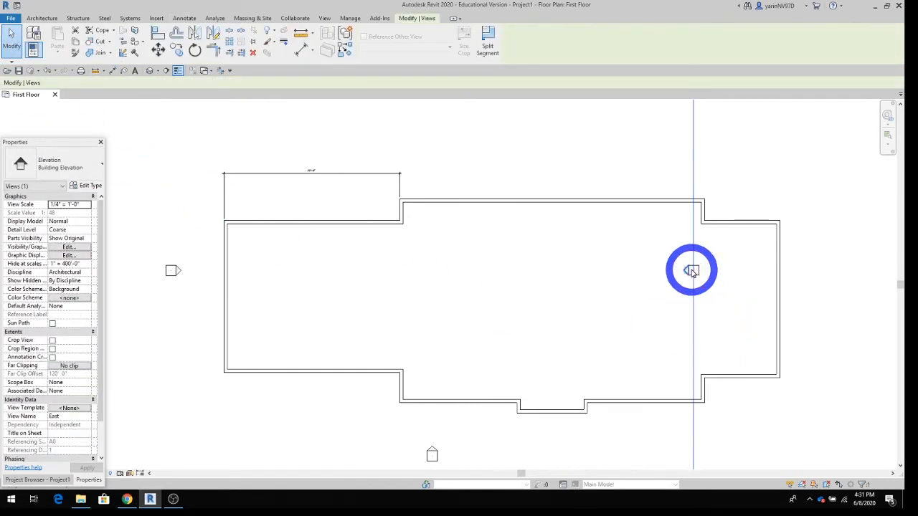
key("Escape")
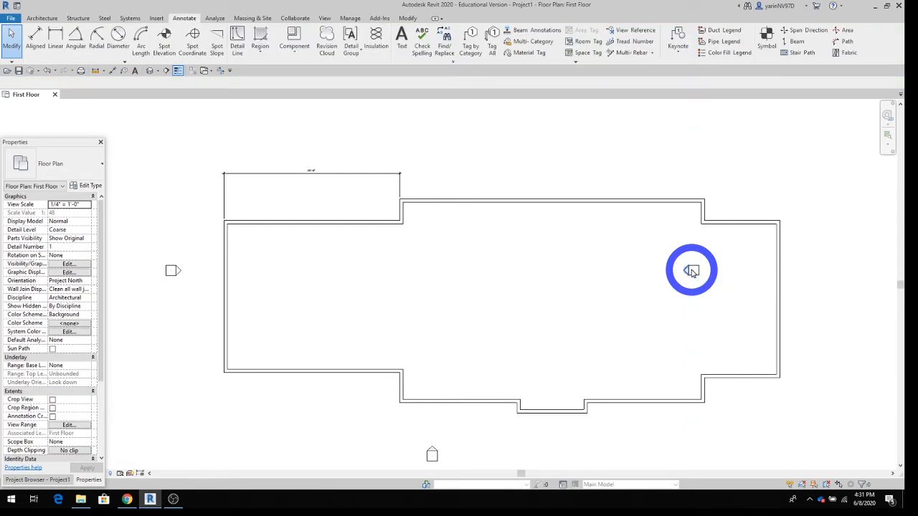
left_click(693, 270)
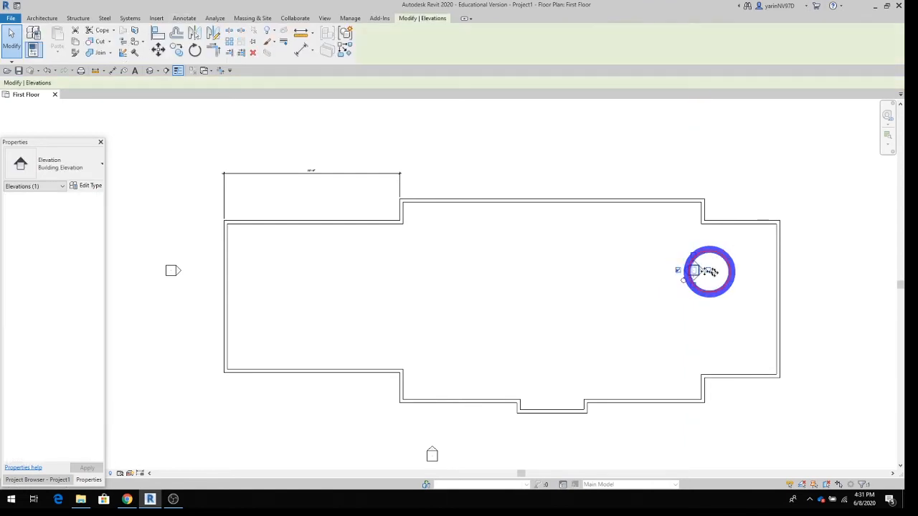
left_click_drag(709, 272, 814, 295)
key("Escape")
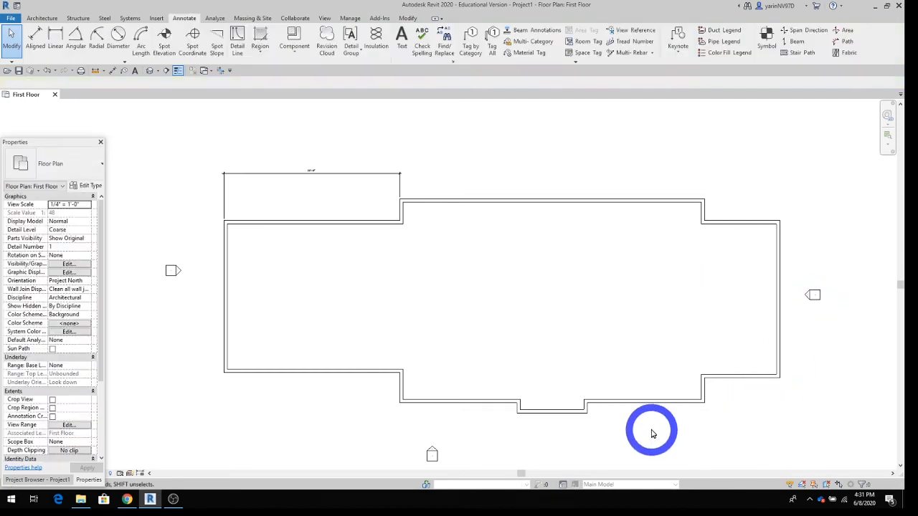
- Move the south and north elevation markers east so they sit near the middle of the building
left_click(432, 457)
left_click_drag(433, 457, 518, 457)
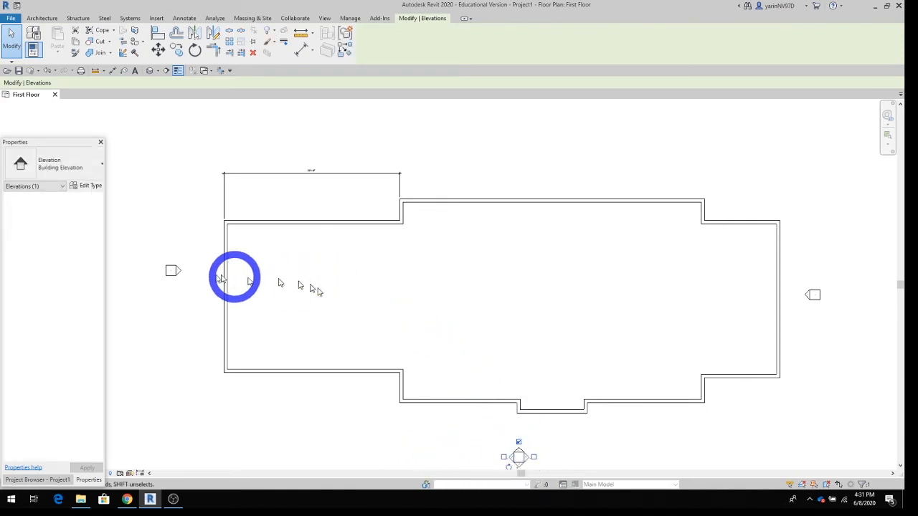
scroll(419, 193, "down", 1)
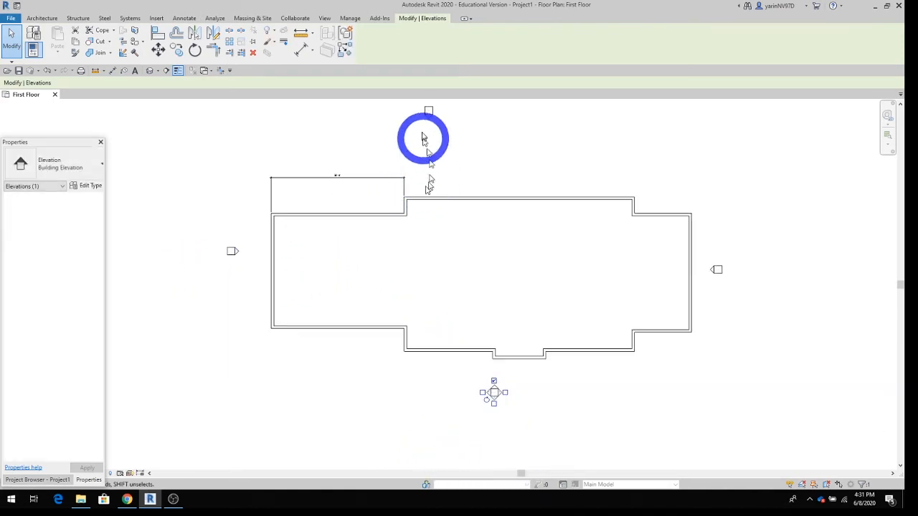
left_click(428, 112)
left_click(428, 111)
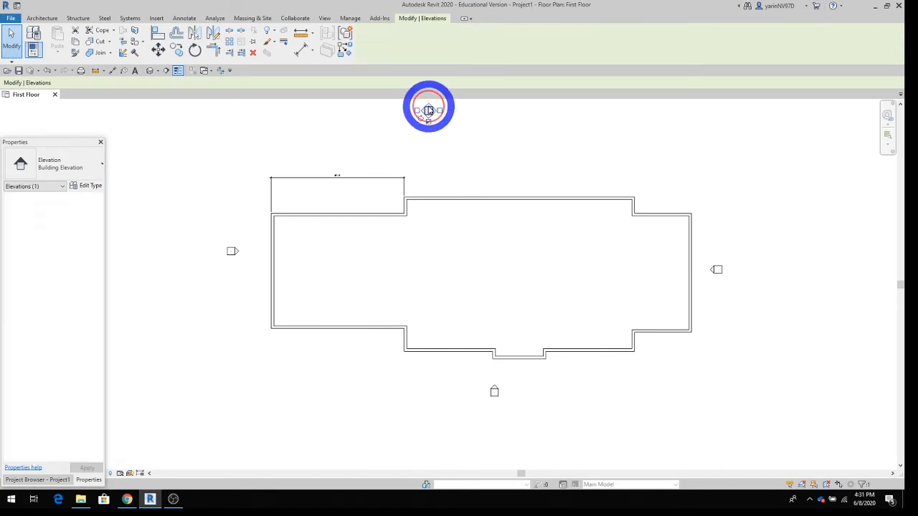
mouse_move(429, 107)
left_mouse_down("ctrl")
mouse_move(545, 119)
mouse_move(523, 116)
left_mouse_up("ctrl")
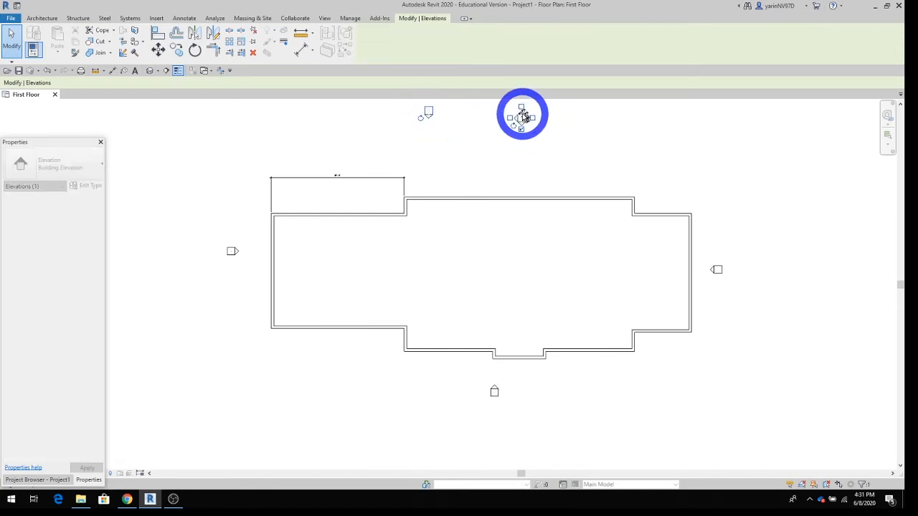
left_click(552, 131)
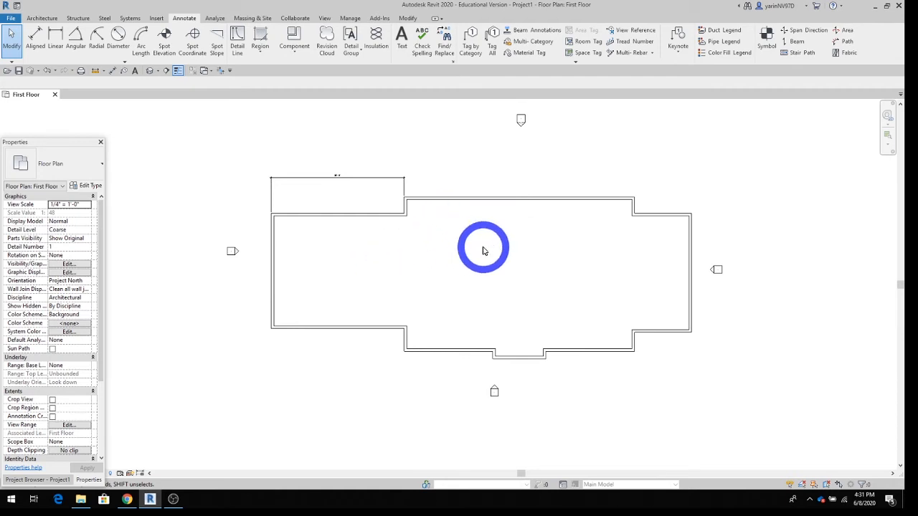
- Set the west wall's temporary dimension to the northwest jog to 34' 8" and clear the selection
left_click(273, 255)
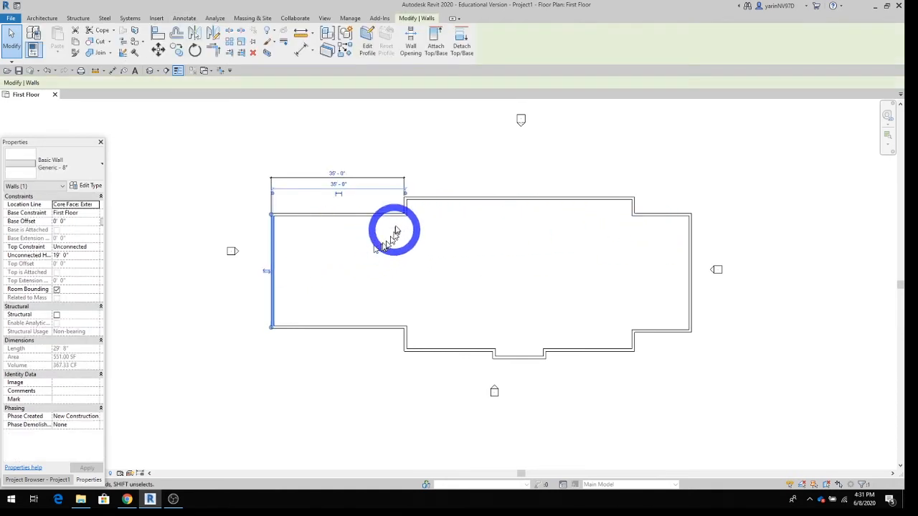
left_click(335, 185)
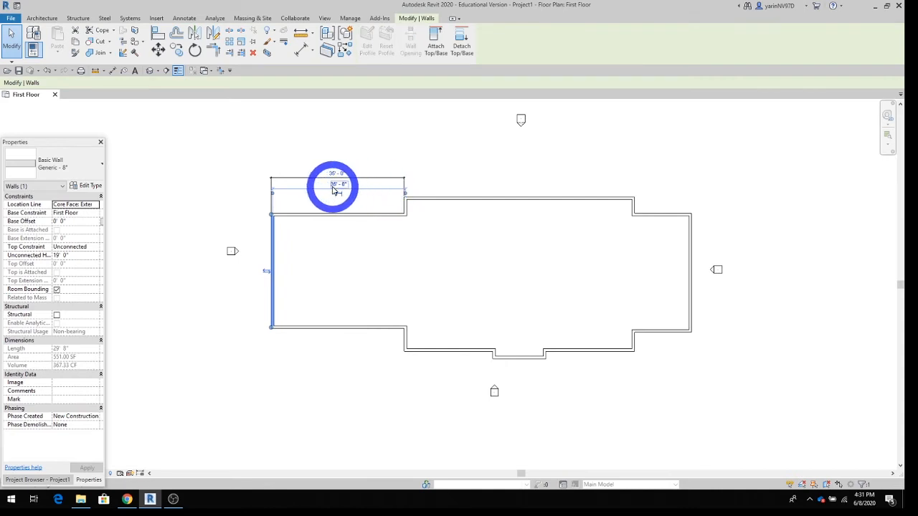
left_click(333, 187)
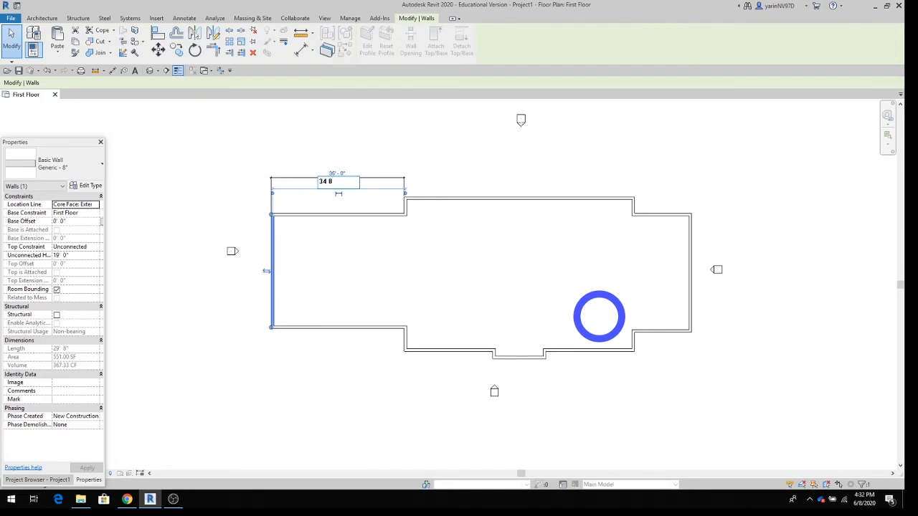
key("Return")
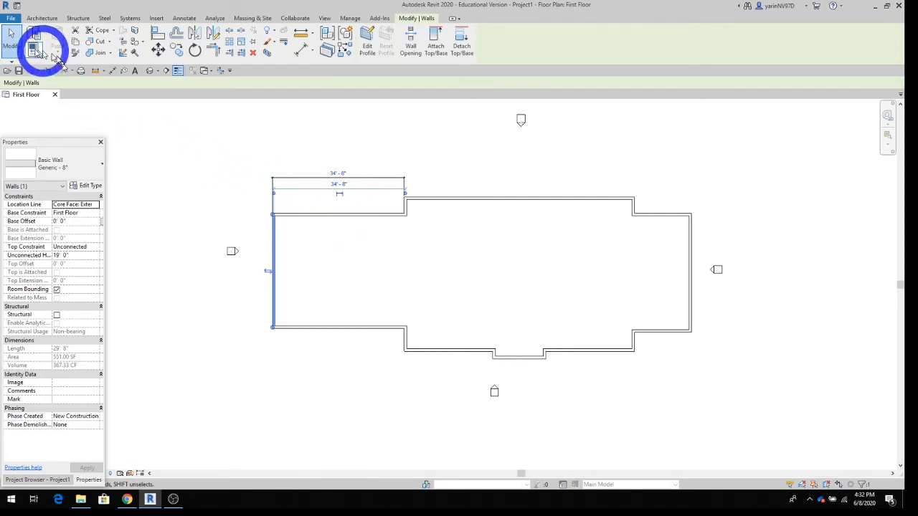
left_click(12, 42)
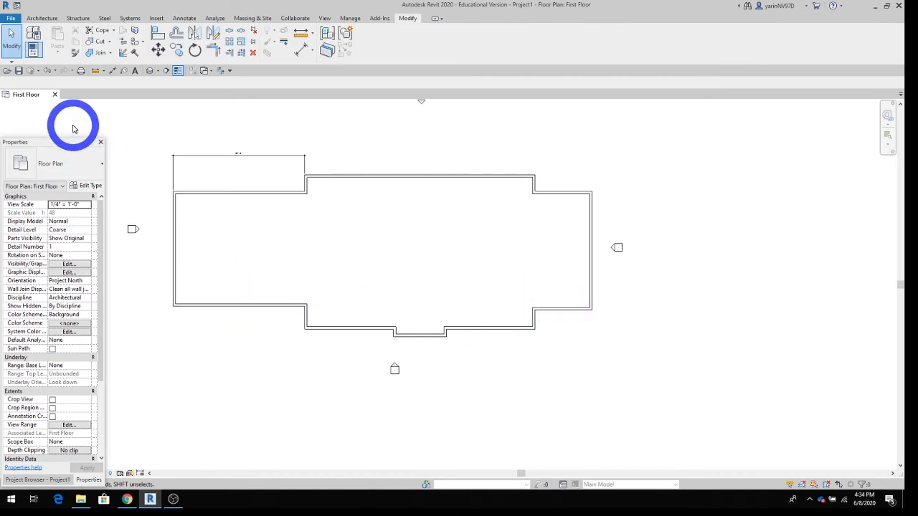
- Align the southwest wall with the inner face of the southeast wall, lock the alignment and end the Align command
left_click(408, 19)
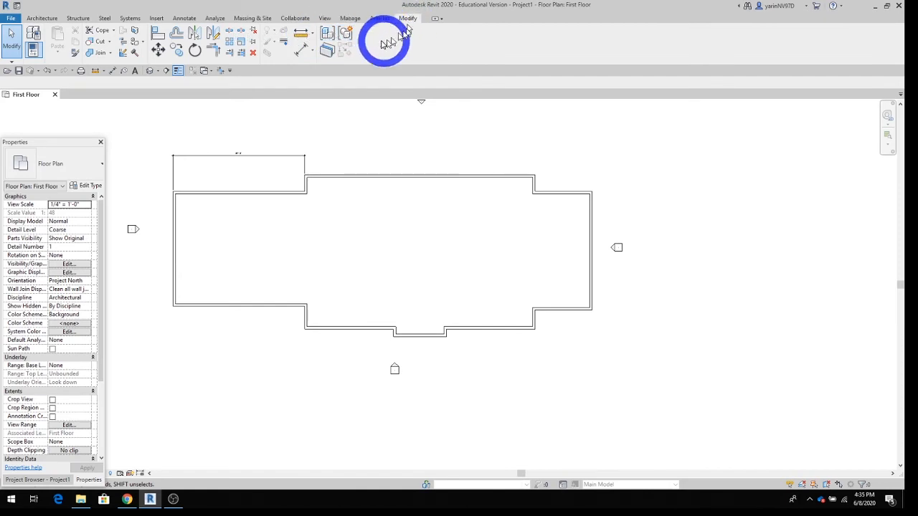
left_click(158, 39)
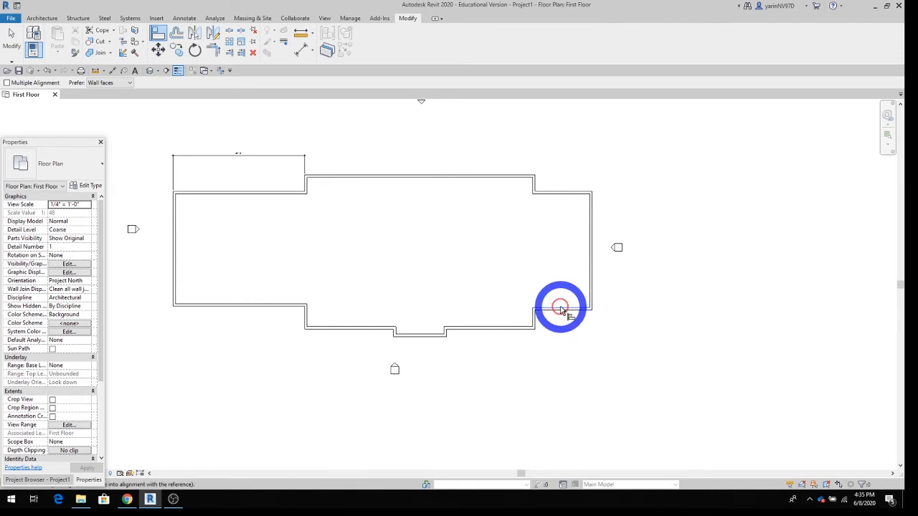
left_click(562, 310)
scroll(290, 309, "up", 2)
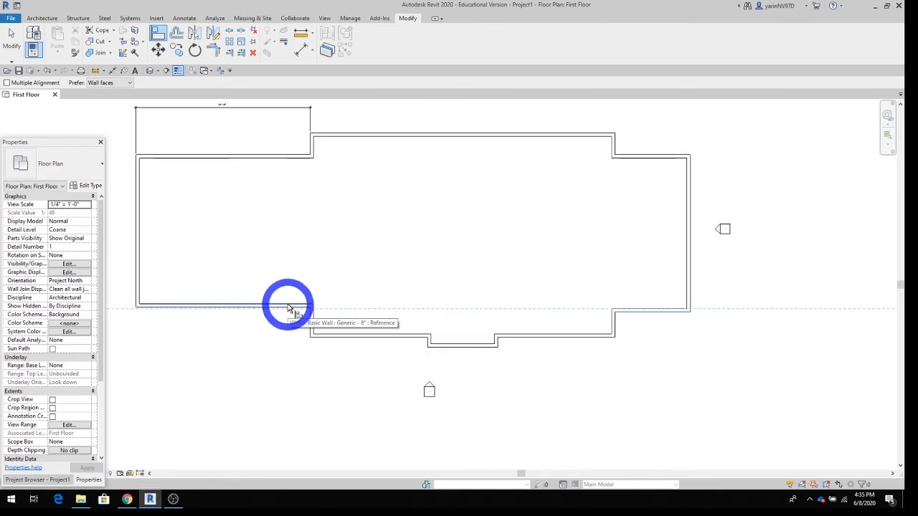
left_click(289, 309)
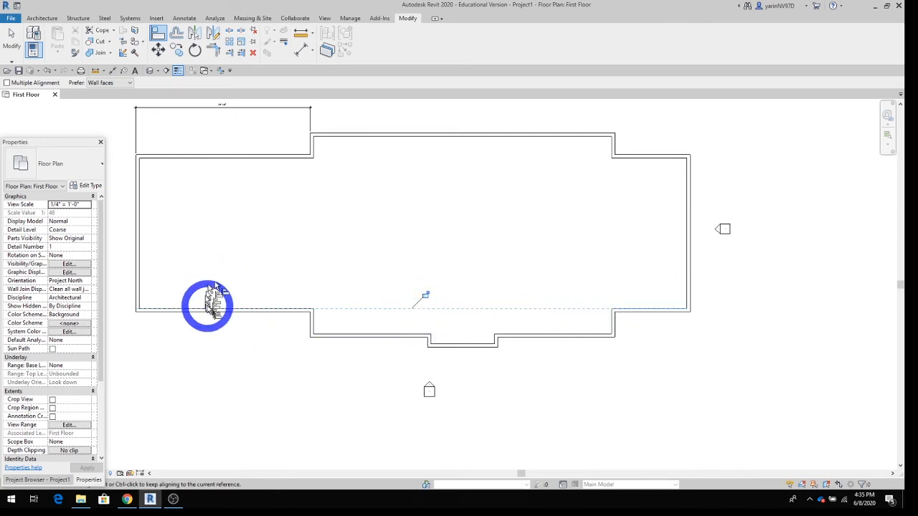
left_click(429, 299)
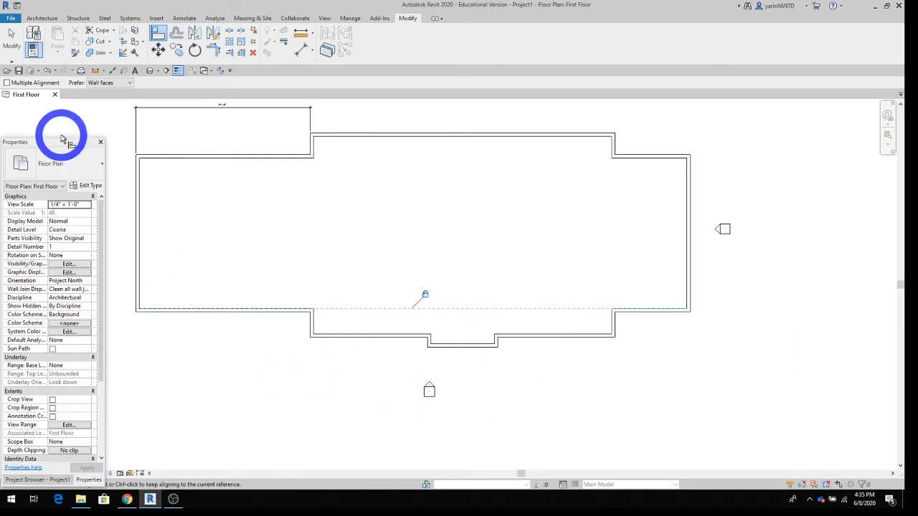
left_click(10, 52)
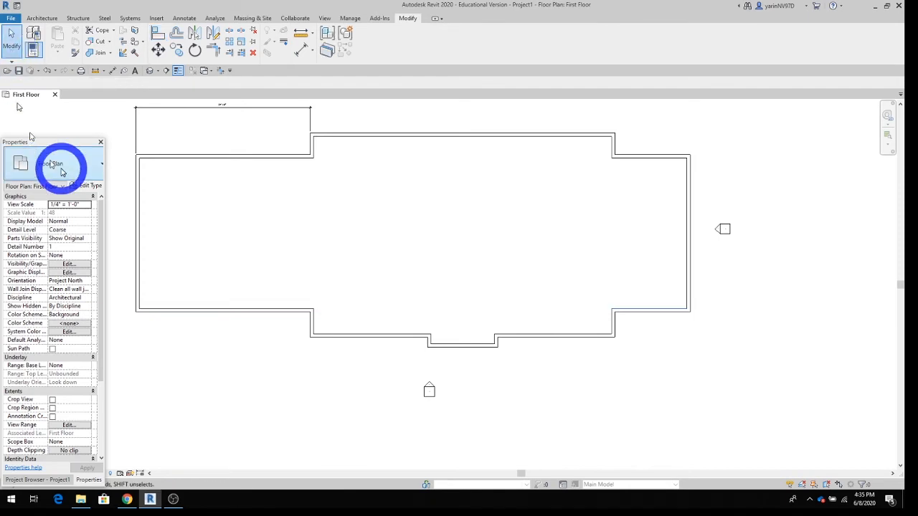
- Try adjusting the southwest wall's west end, move the wall north to test the locked alignment, and undo the move
left_click(245, 312)
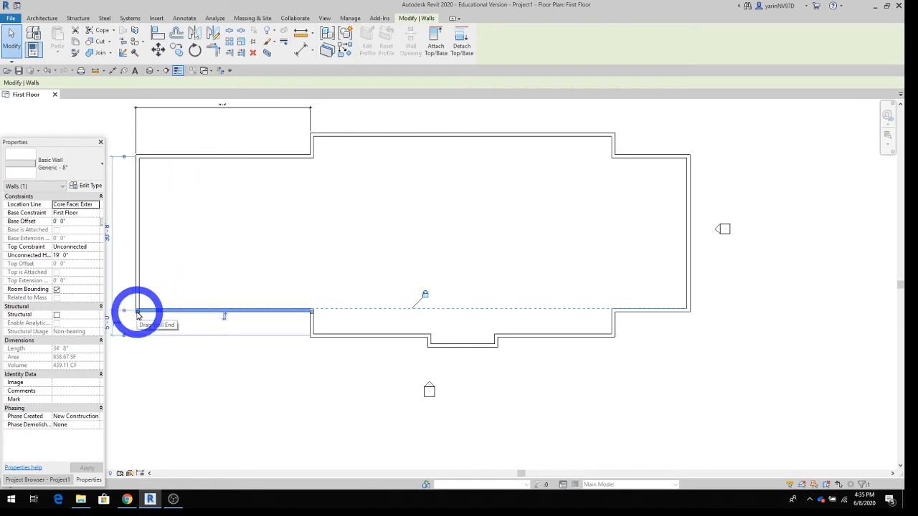
mouse_move(137, 315)
left_mouse_down()
mouse_move(139, 277)
mouse_move(137, 308)
left_mouse_up()
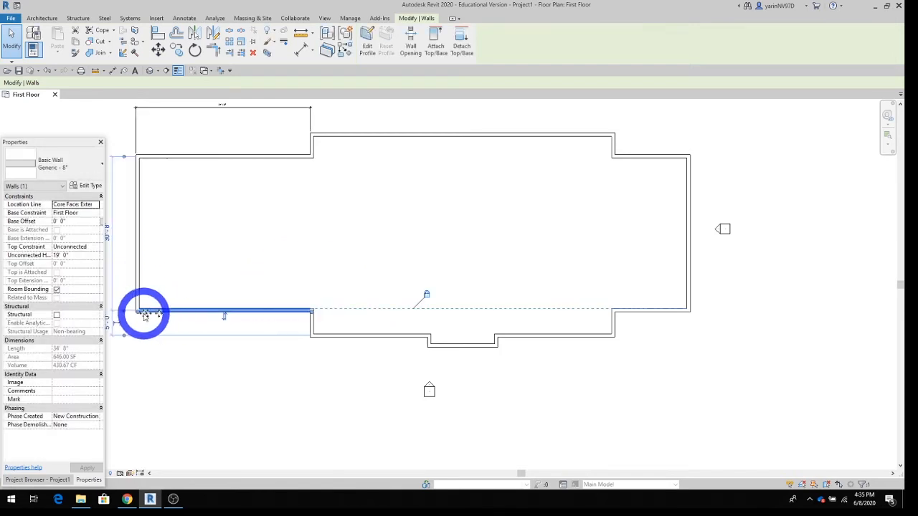
mouse_move(141, 314)
left_mouse_down()
mouse_move(137, 290)
mouse_move(137, 310)
left_mouse_up()
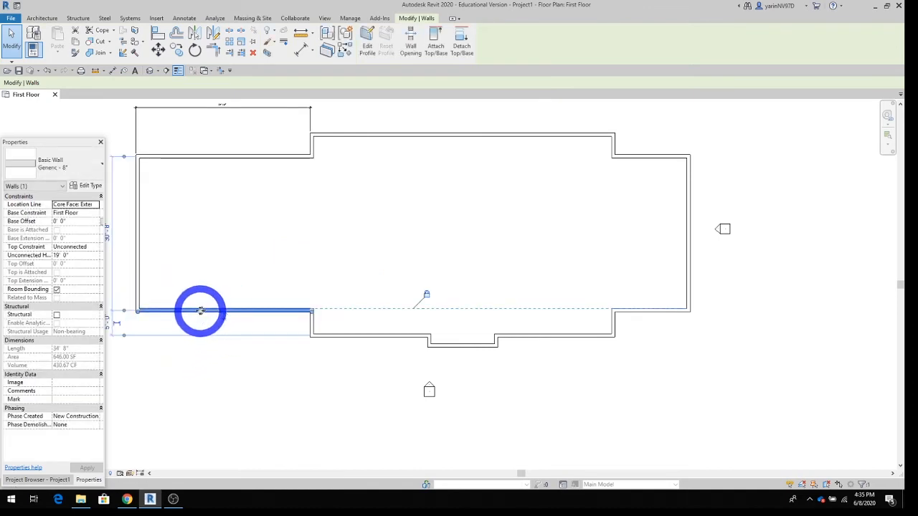
left_click_drag(198, 311, 211, 271)
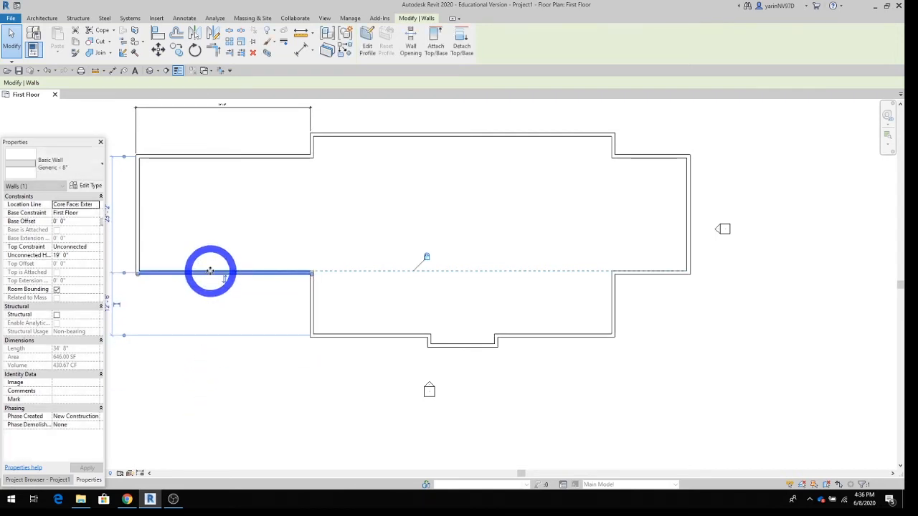
left_click(47, 71)
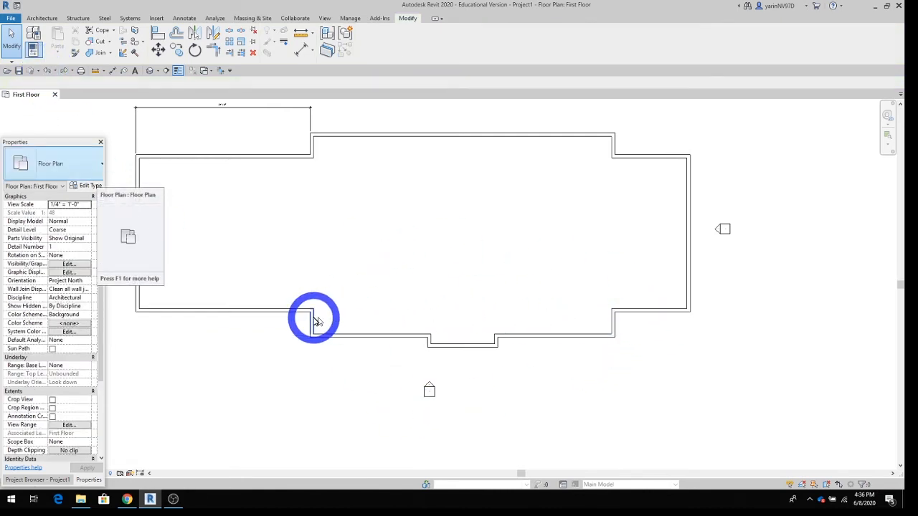
middle_click_drag(330, 283, 400, 294)
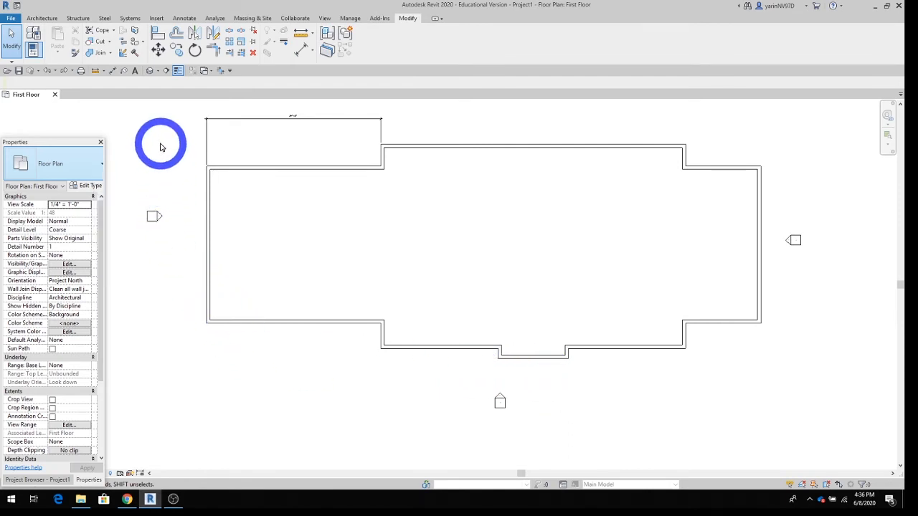
left_click_drag(163, 143, 773, 373)
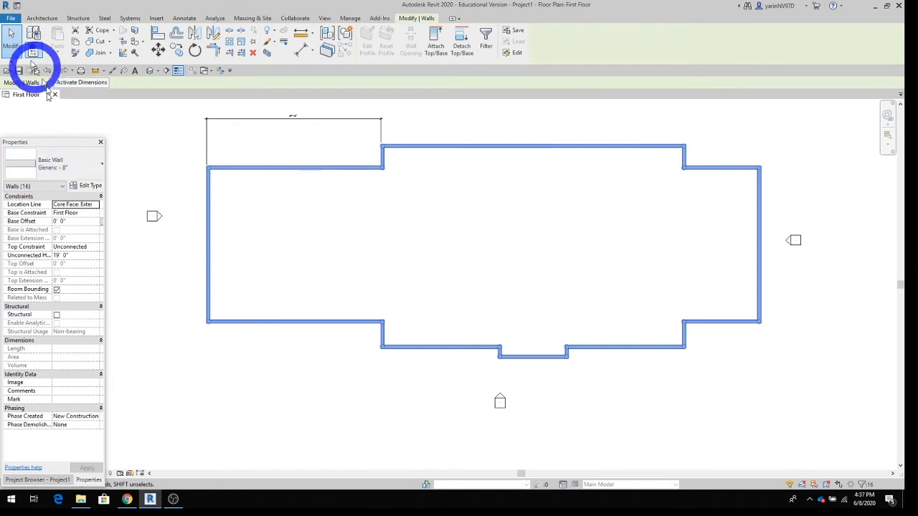
left_click(12, 42)
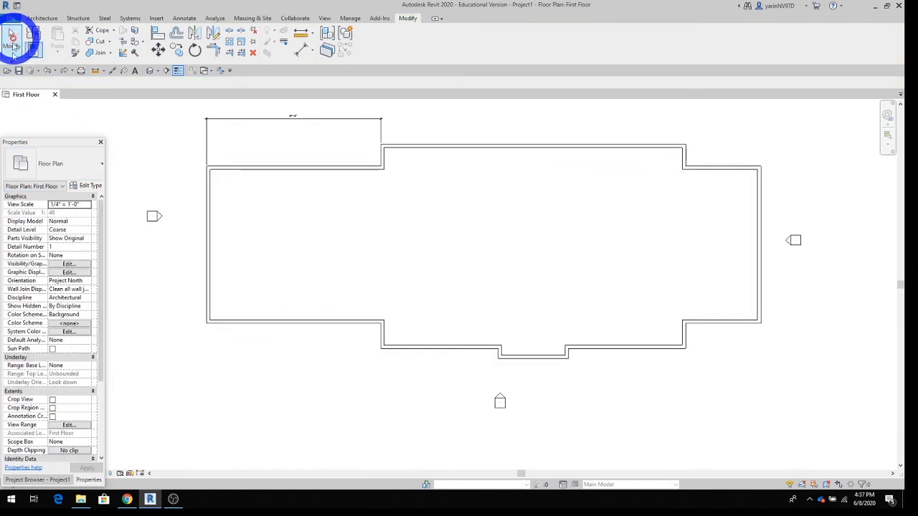
- Select all 16 exterior walls one by one around the perimeter and change their type to Exterior - Wood Shingle over Wood Siding on Wood Stud
left_click(210, 197)
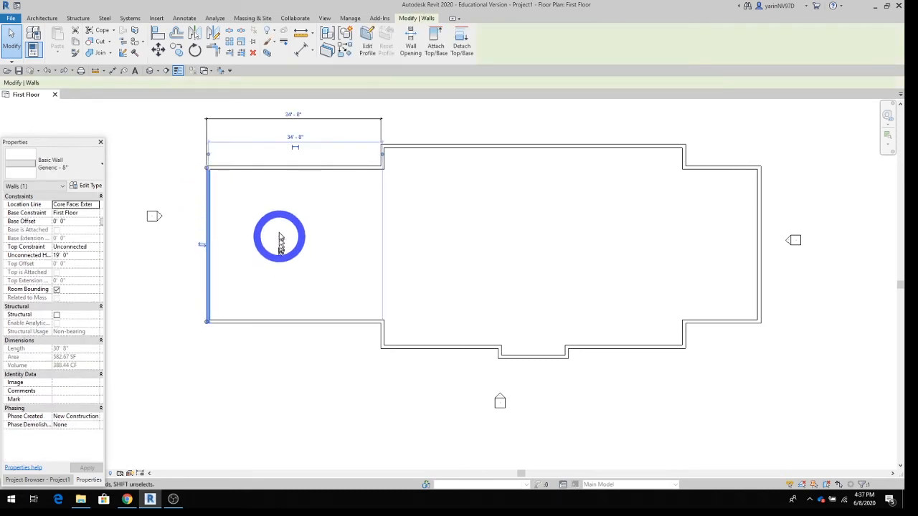
left_click(268, 170, "ctrl")
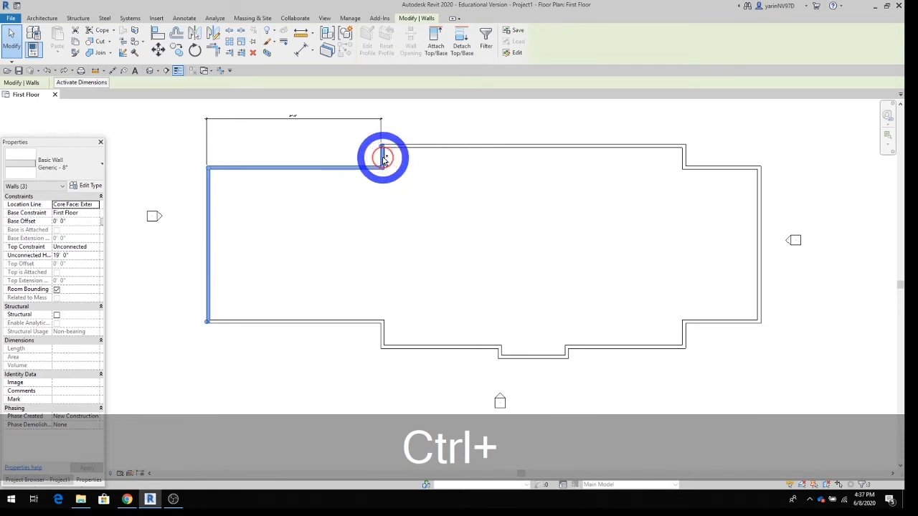
left_click(419, 148, "ctrl")
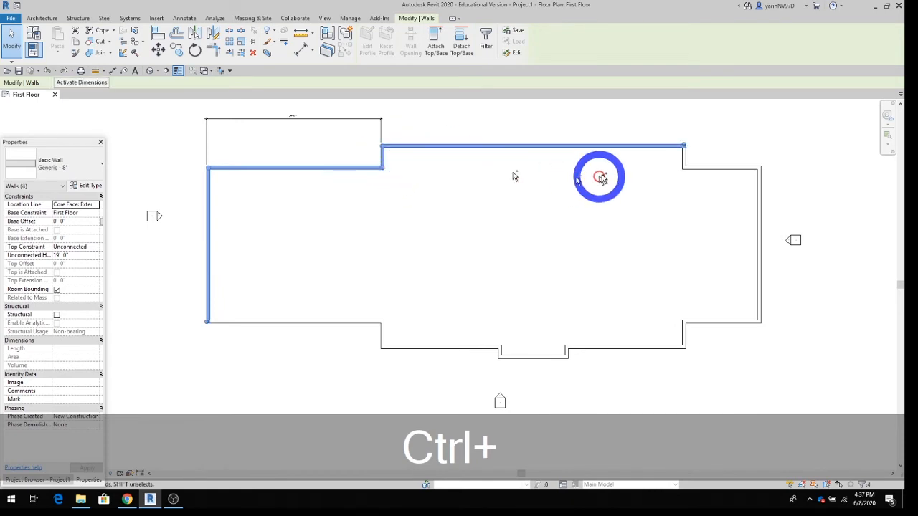
left_click(685, 159, "ctrl")
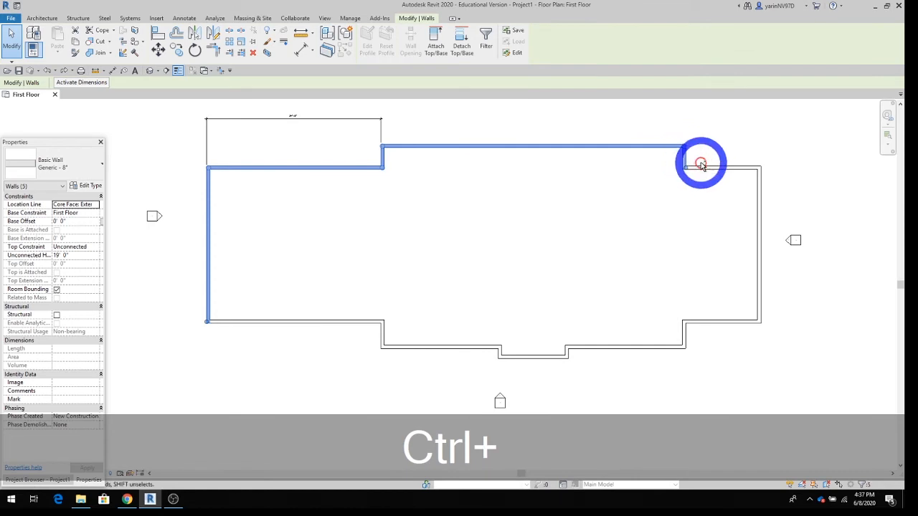
left_click(704, 167, "ctrl")
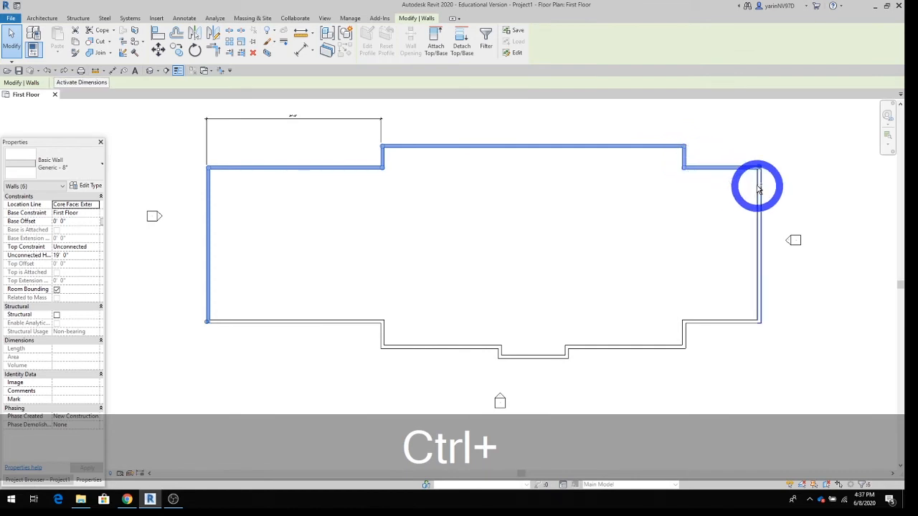
left_click(761, 188, "ctrl")
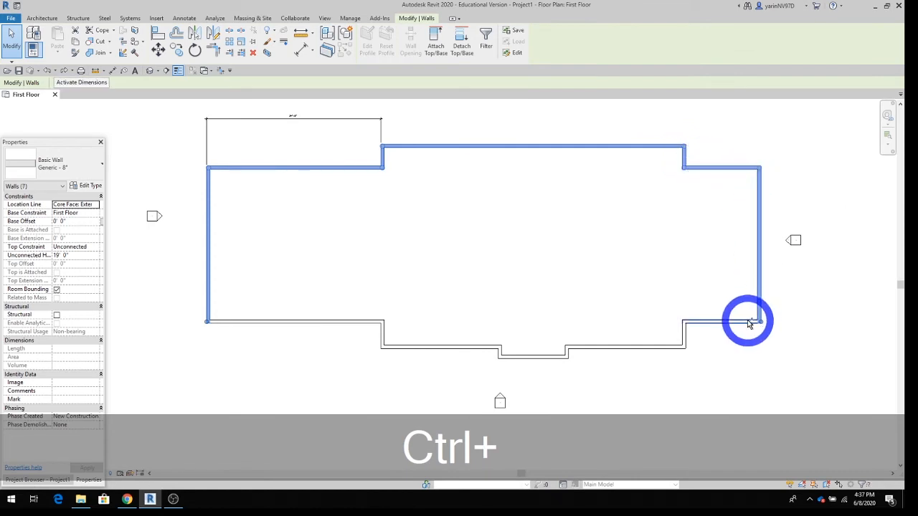
left_click(746, 321, "ctrl")
left_click(684, 335, "ctrl")
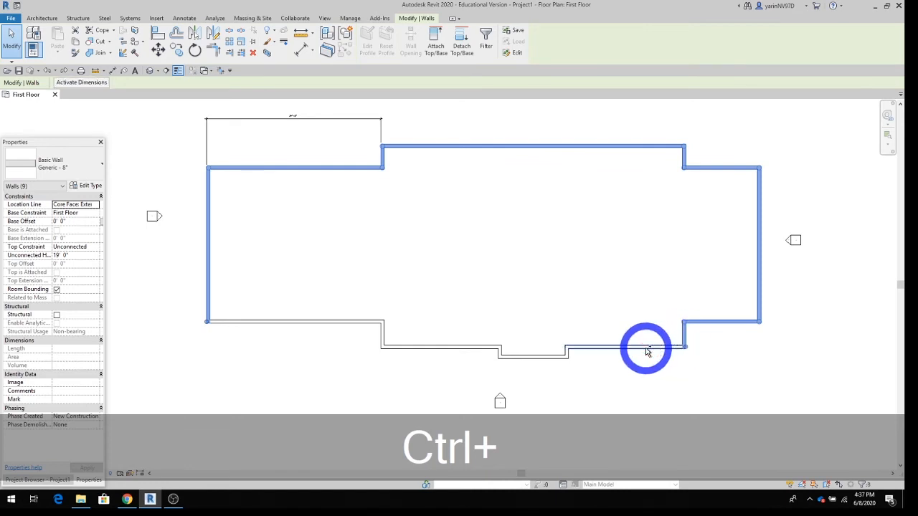
left_click(647, 348, "ctrl")
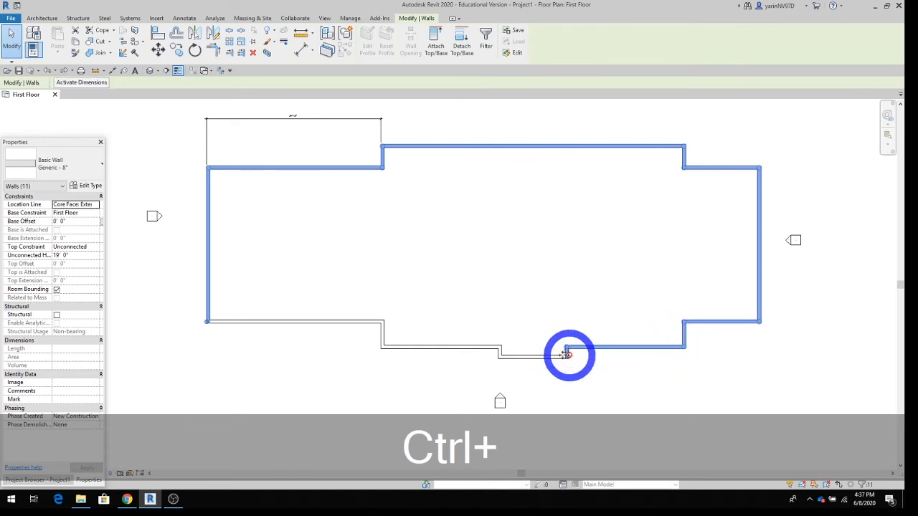
left_click(507, 355, "ctrl")
left_click(492, 351, "ctrl")
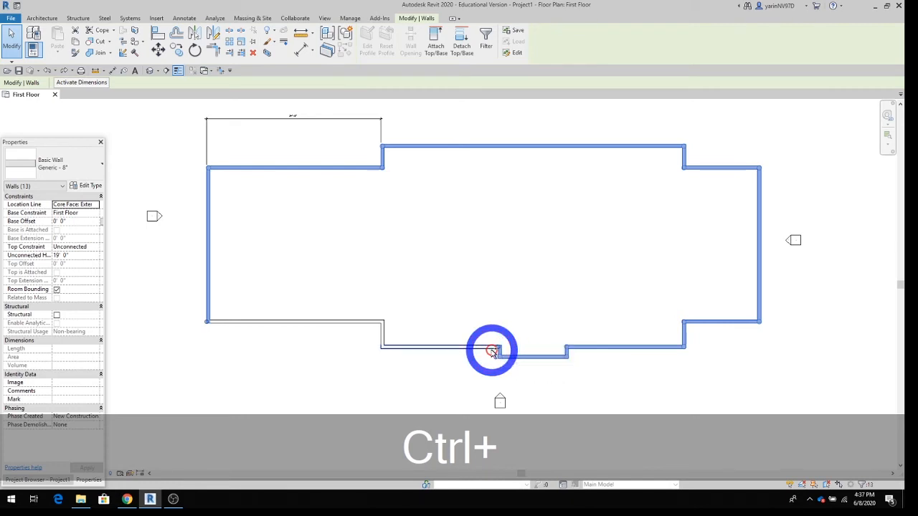
left_click(381, 338, "ctrl")
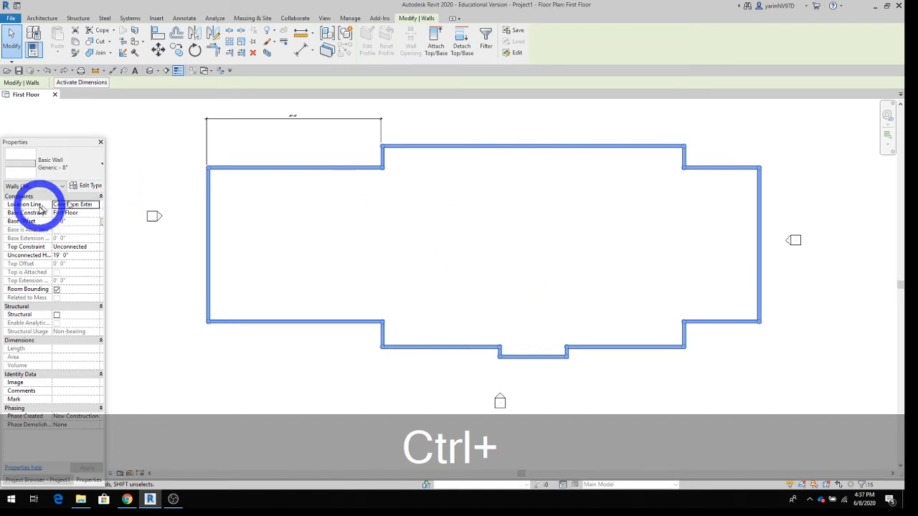
left_click(48, 167)
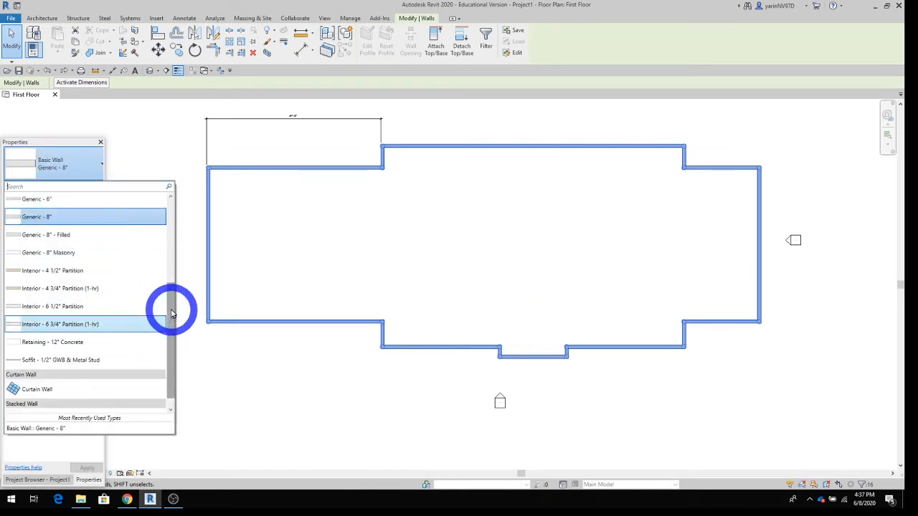
left_click_drag(172, 308, 176, 227)
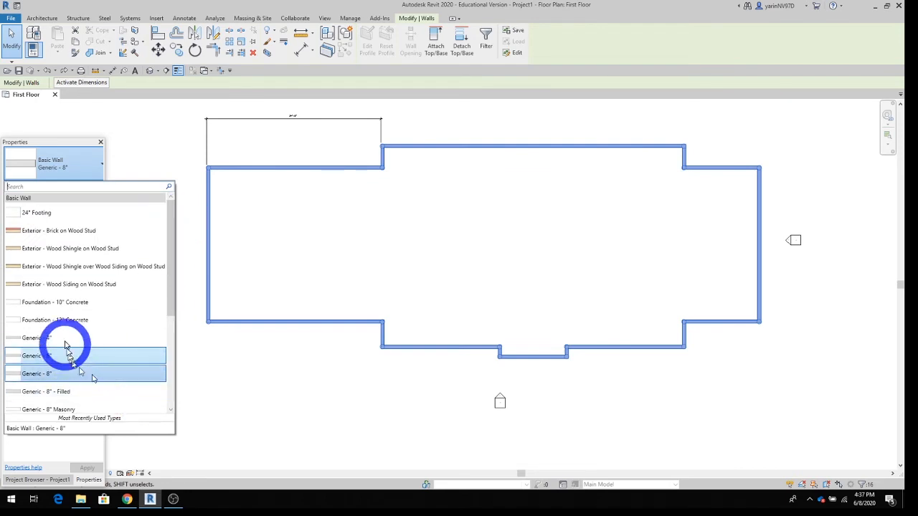
left_click(95, 269)
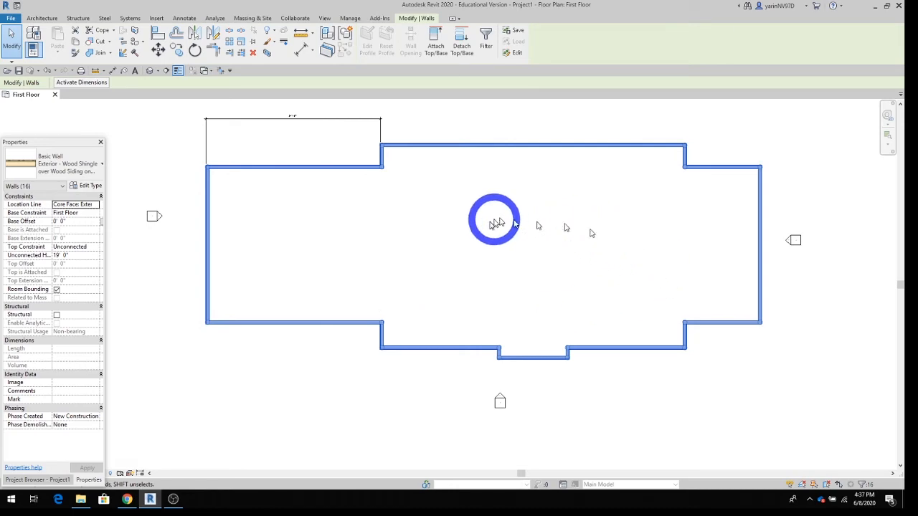
- Open the default 3D view and examine the new wall finishes around the short return wall of the front bump-out
left_click(151, 71)
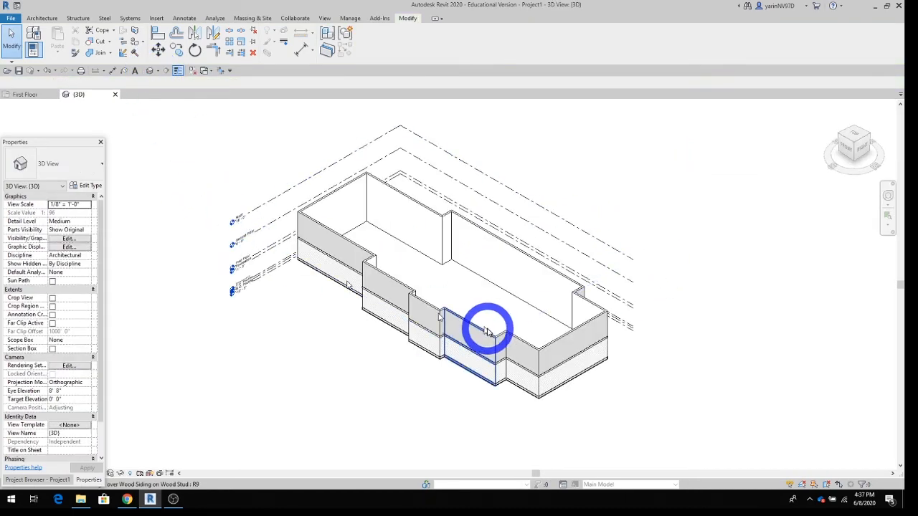
scroll(487, 331, "up", 6)
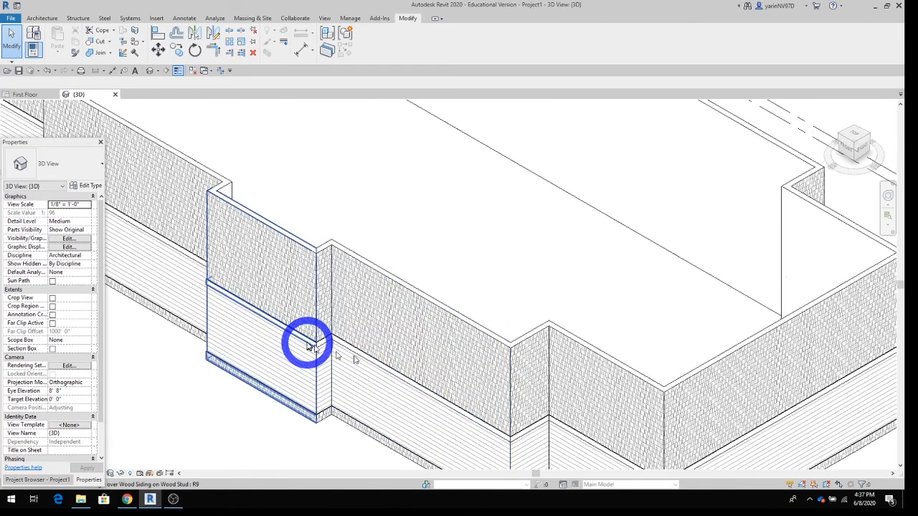
left_click(322, 338)
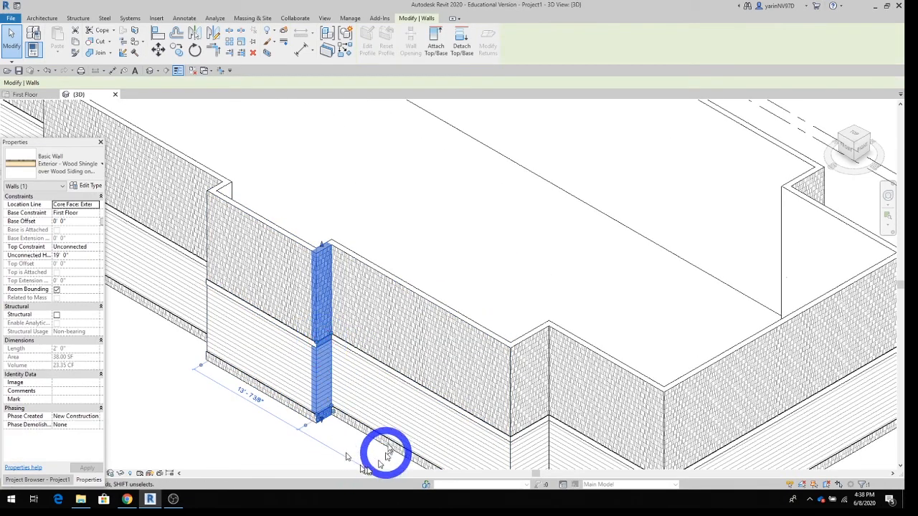
scroll(338, 379, "down", 2)
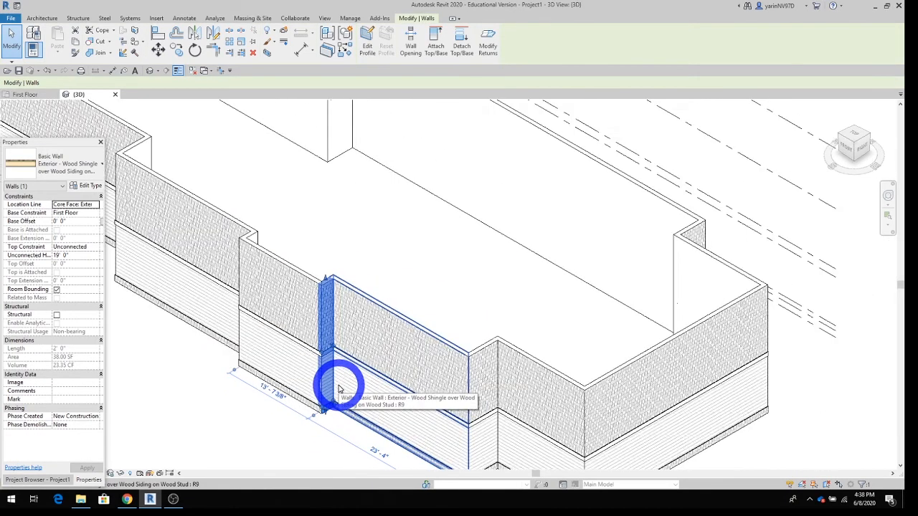
scroll(338, 388, "down", 2)
middle_click_drag(488, 398, 553, 359)
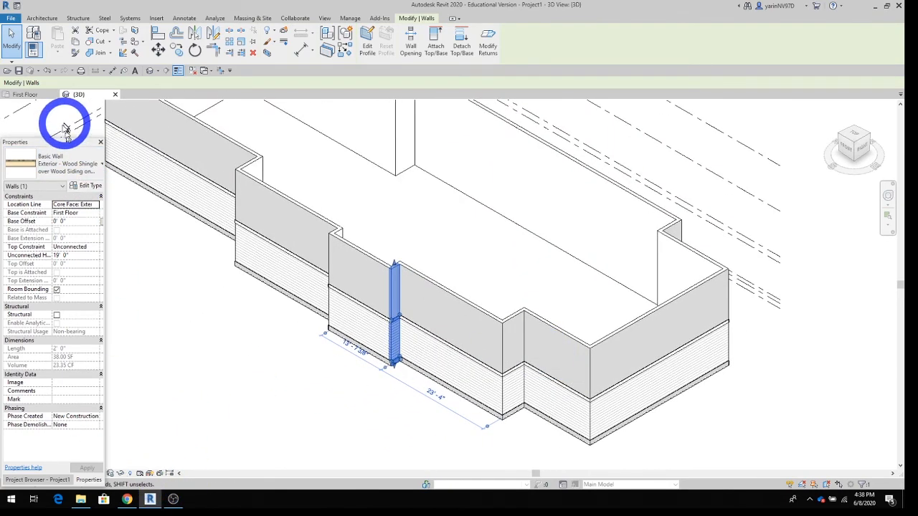
- Move the Properties palette clear of the view controls and set the 3D view's visual style to Realistic
left_click_drag(54, 143, 799, 127)
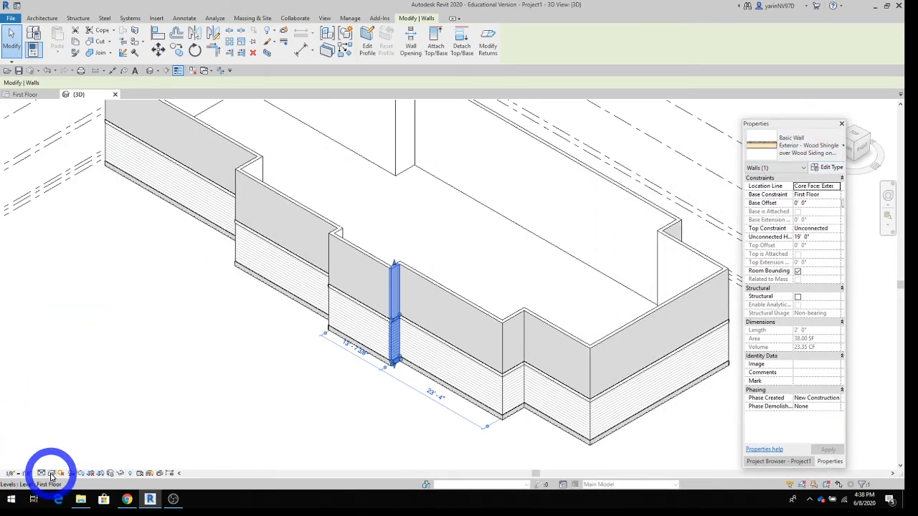
left_click(51, 474)
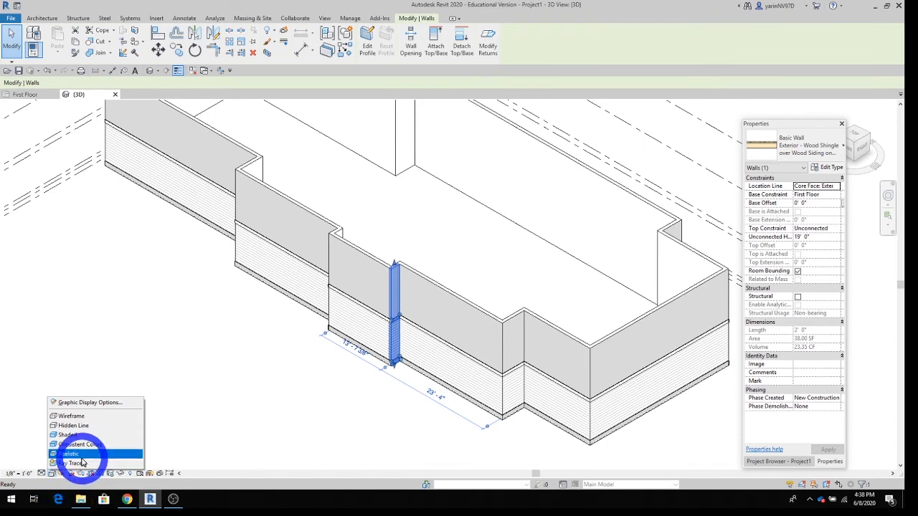
left_click(81, 456)
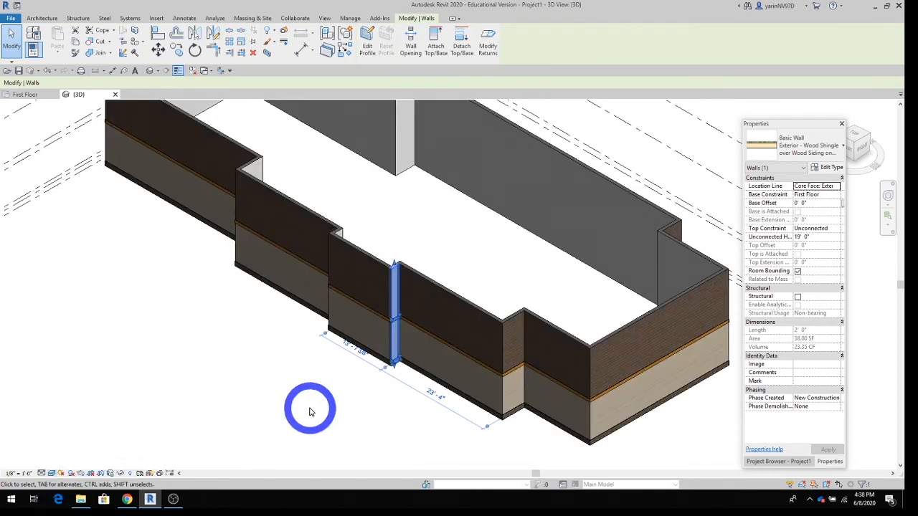
- Set the 3D view's visual style to Shaded and examine the wall finishes along the front of the house
scroll(328, 373, "down", 3)
scroll(327, 373, "up", 5)
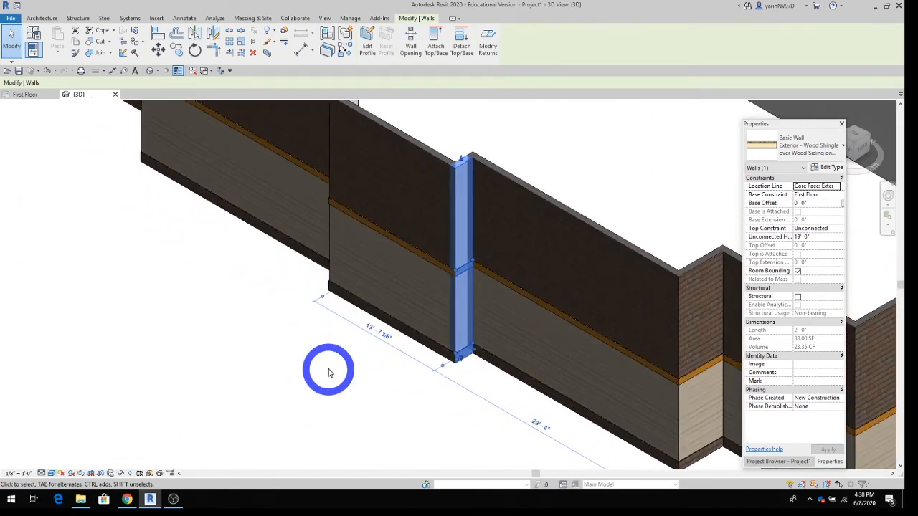
left_click(51, 474)
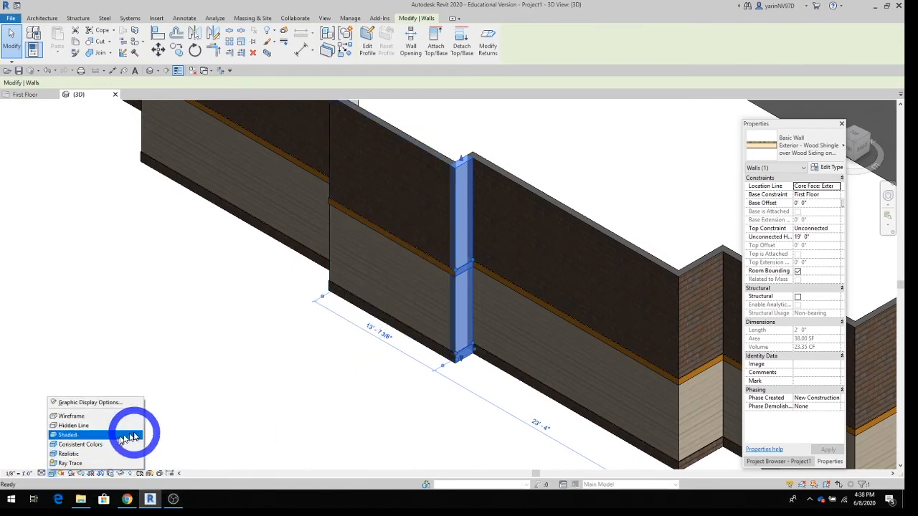
left_click(82, 435)
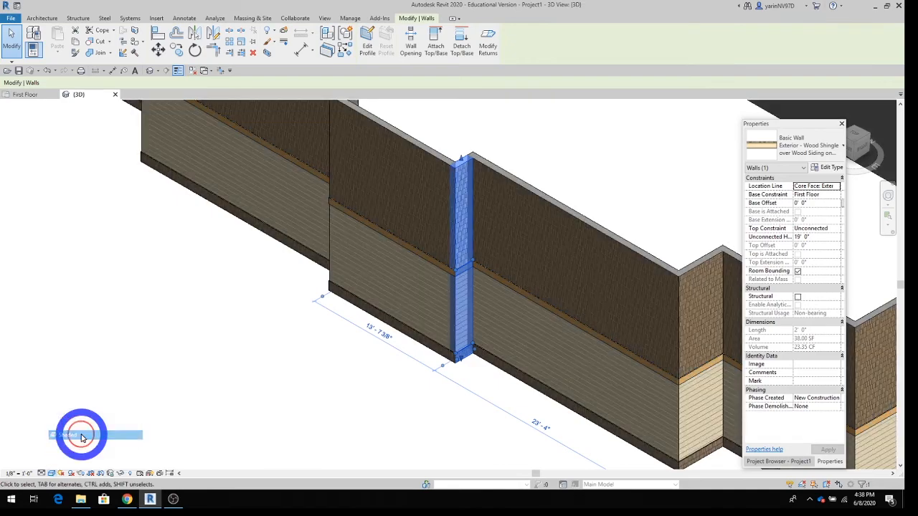
scroll(380, 355, "down", 2)
scroll(405, 348, "down", 3)
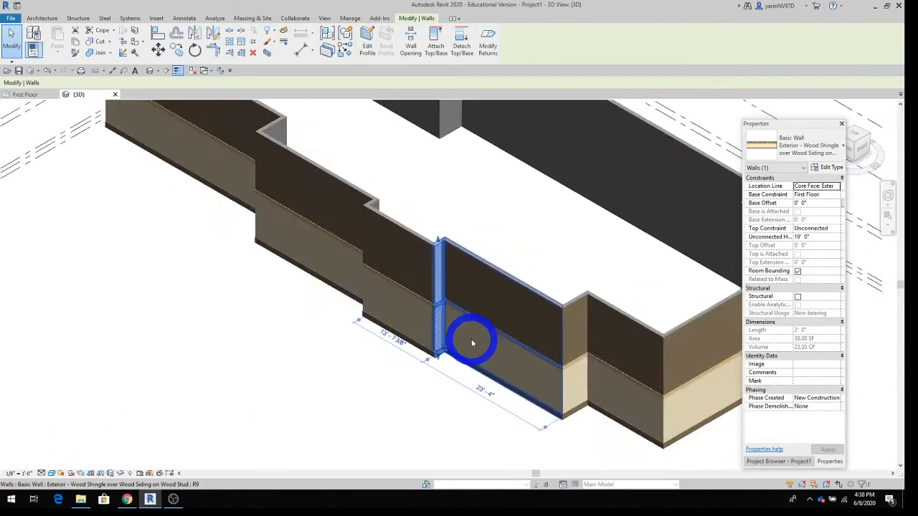
scroll(446, 324, "down", 4)
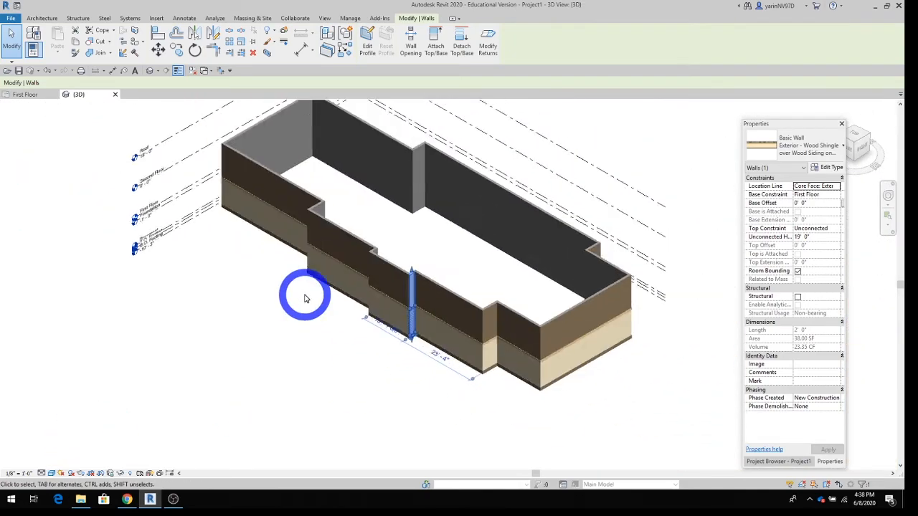
- Close the 3D view to return to the First Floor plan and move the Properties palette off the building's east end
left_click(115, 95)
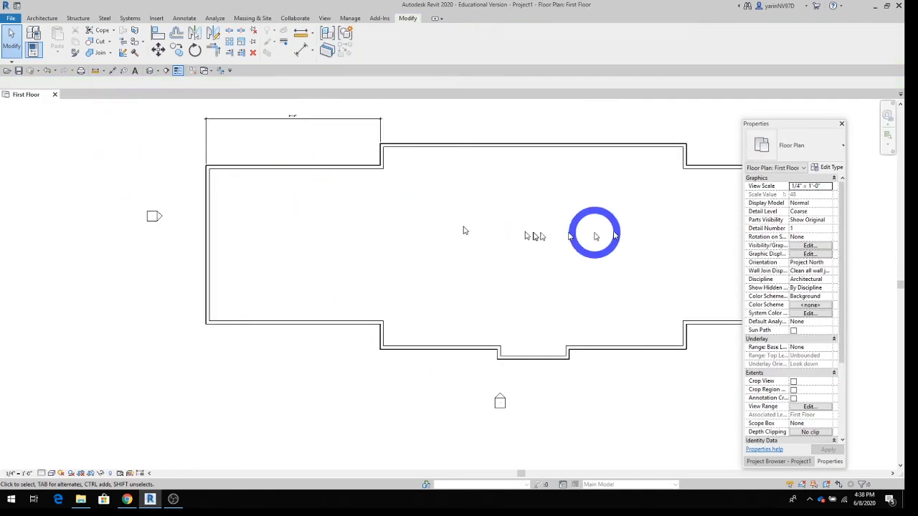
left_click_drag(787, 140, 72, 134)
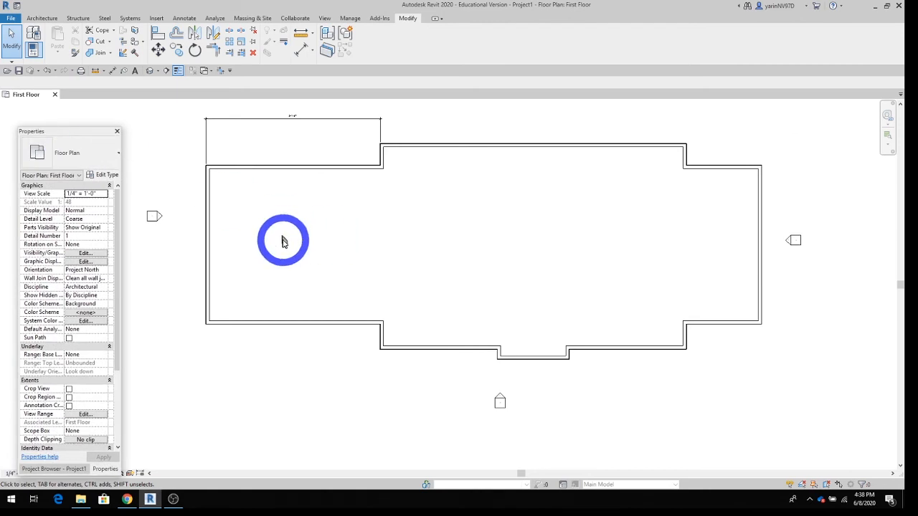
- Try flipping the southwest wall's orientation, check its swapped faces in the 3D view, and undo the flip
left_click(282, 323)
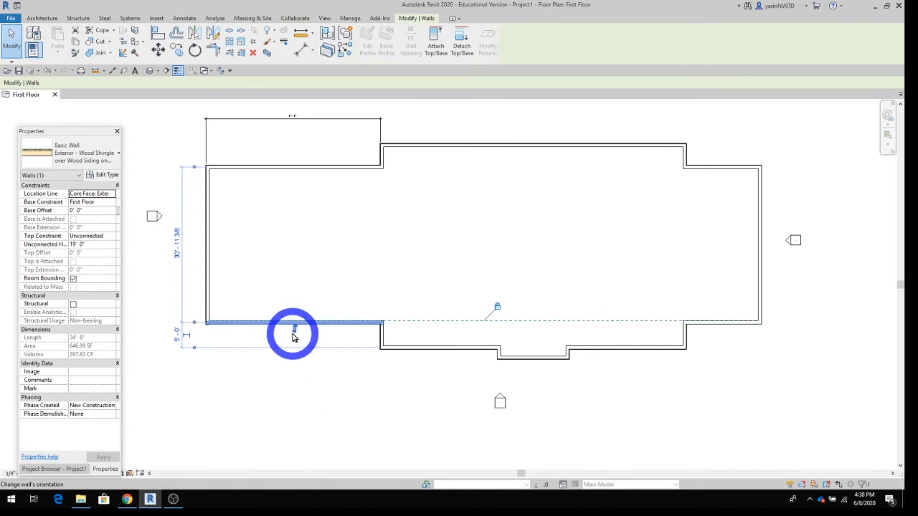
left_click(293, 332)
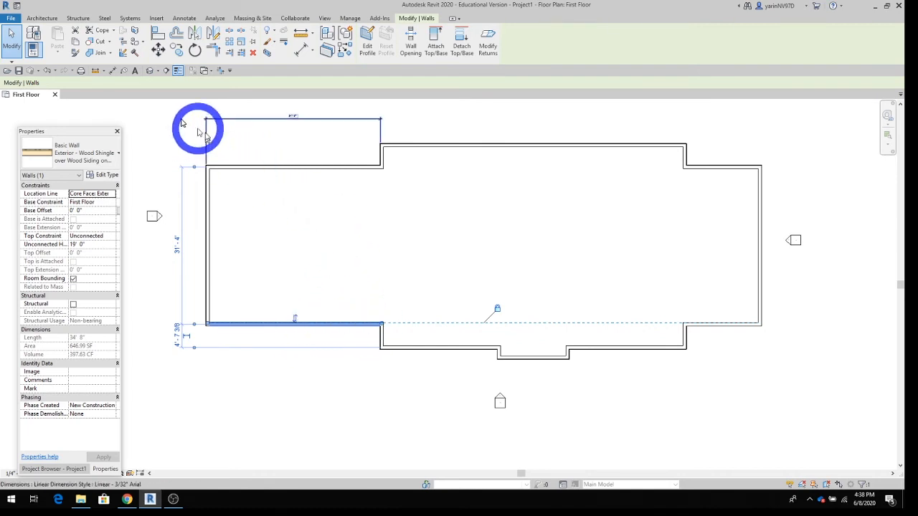
left_click(149, 72)
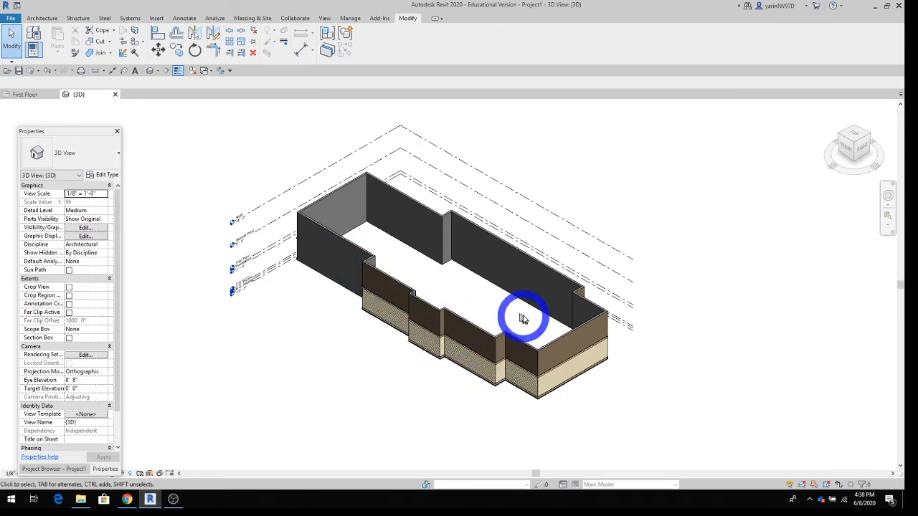
middle_click_drag(524, 318, 532, 341, "ctrl")
middle_click_drag(582, 313, 432, 307, "shift")
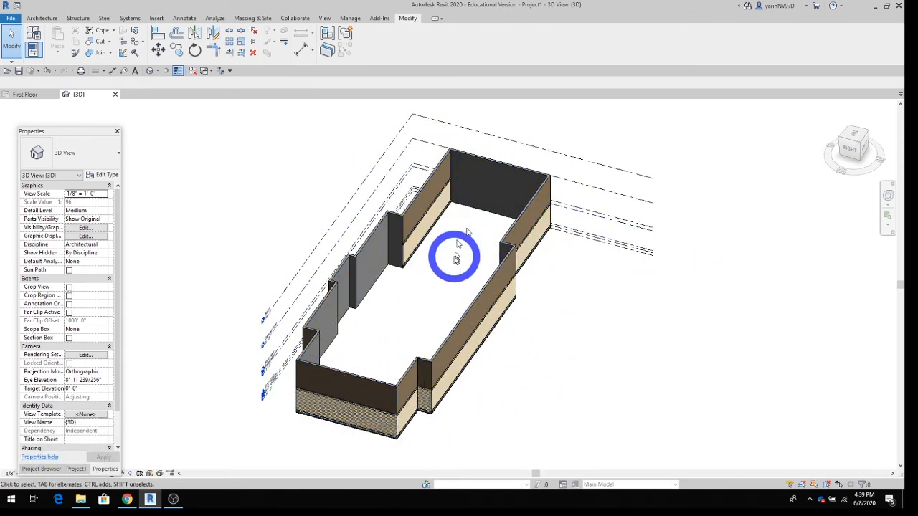
left_click(50, 75)
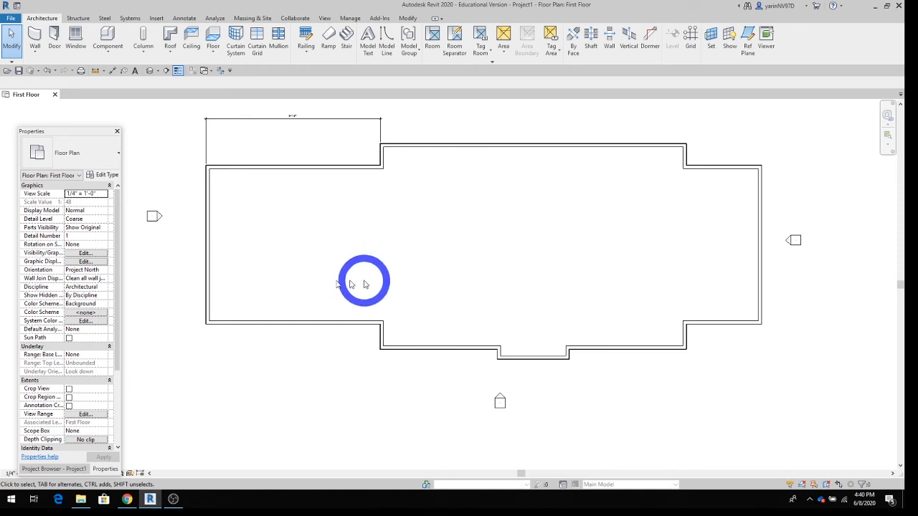
left_click(74, 156)
left_click(34, 39)
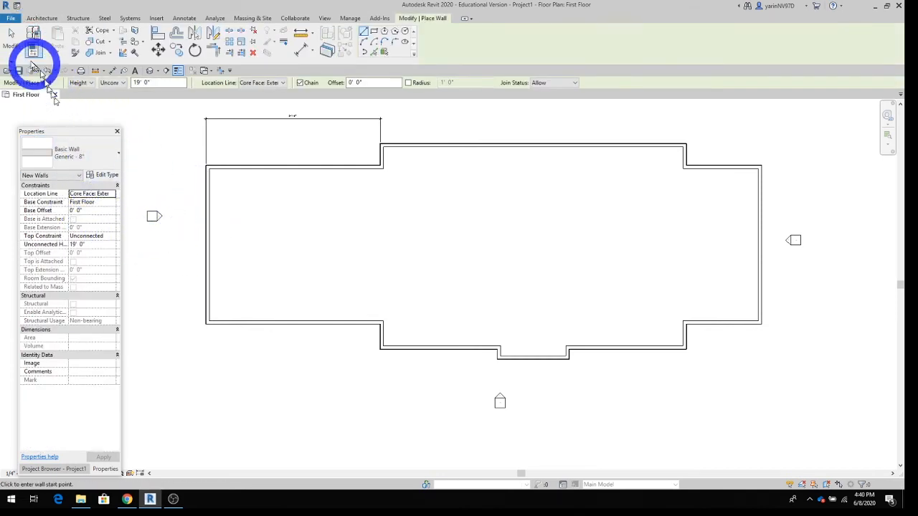
left_click(15, 41)
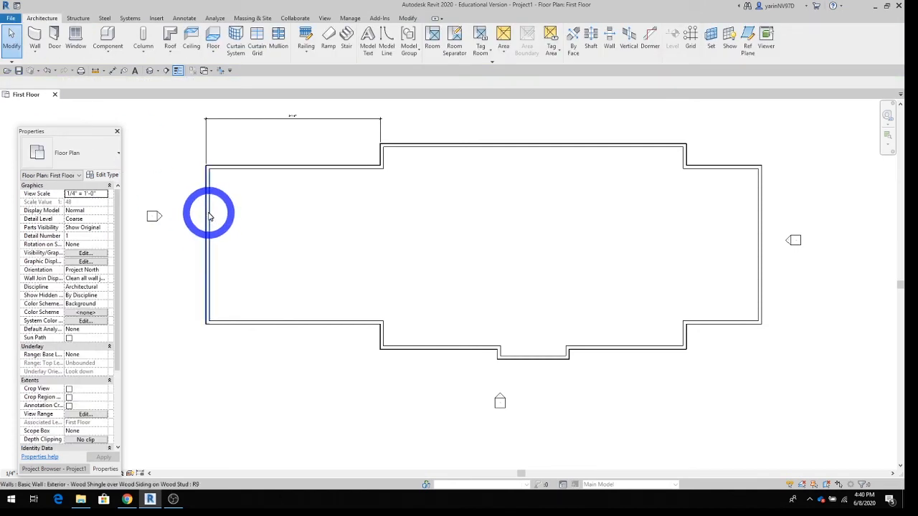
- Duplicate the west exterior wall's type under the name Exterior - Wood Shingle over Wood Siding on Wood Stud 2x4L
left_click(208, 217)
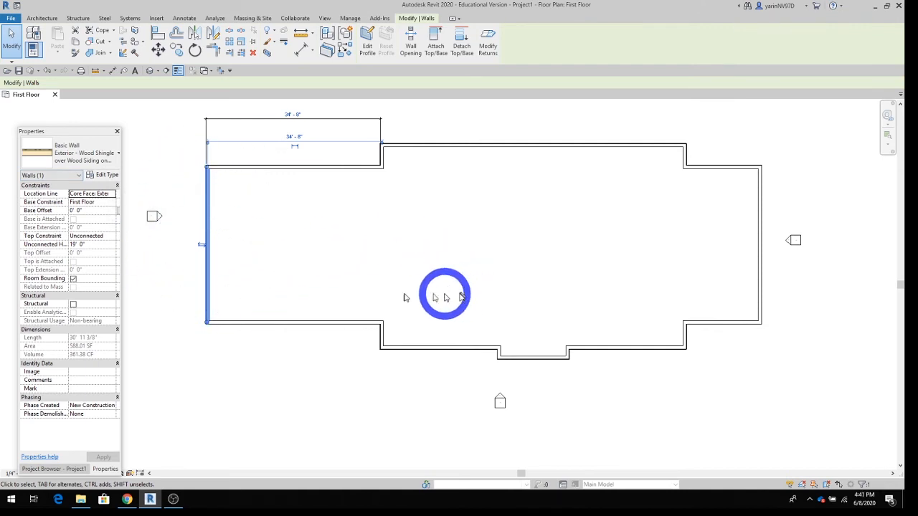
left_click(102, 177)
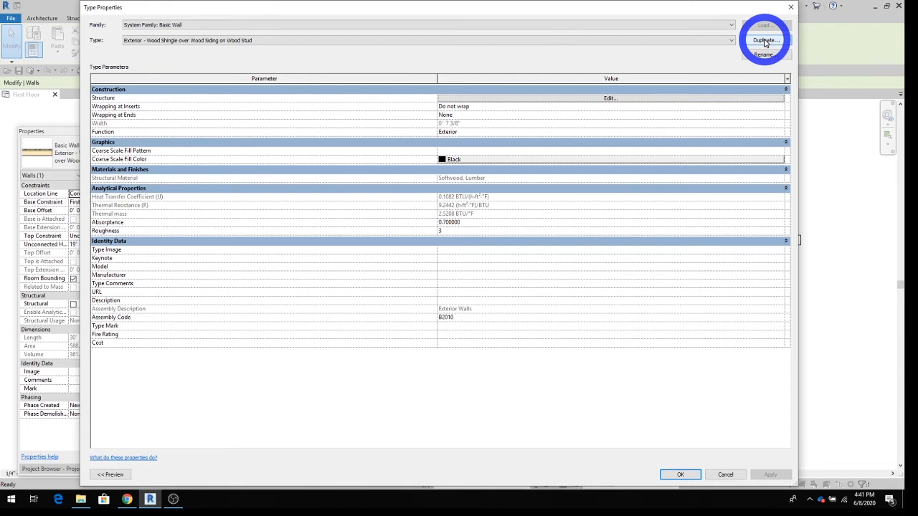
left_click(765, 41)
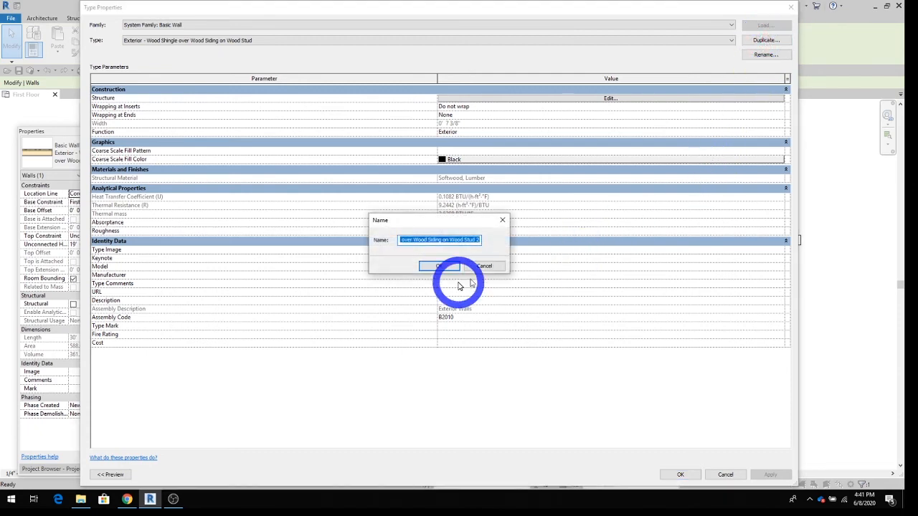
left_click(481, 240)
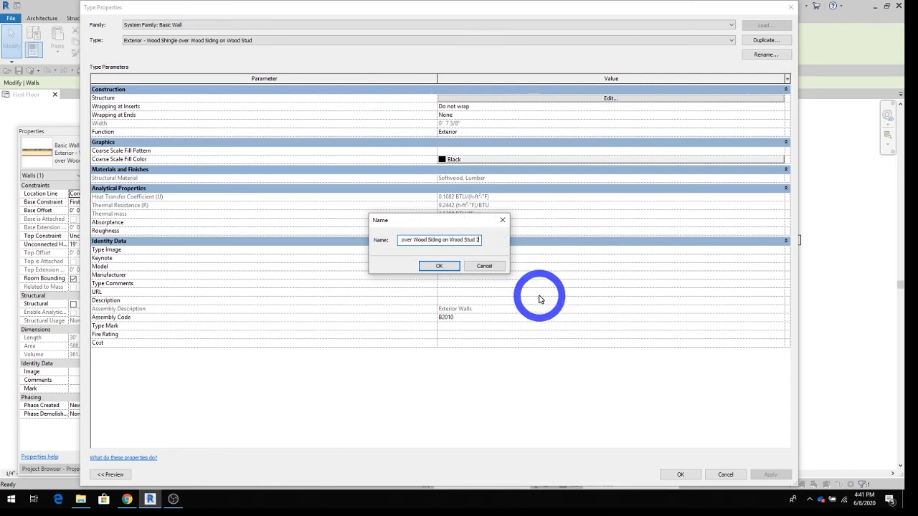
type("x4")
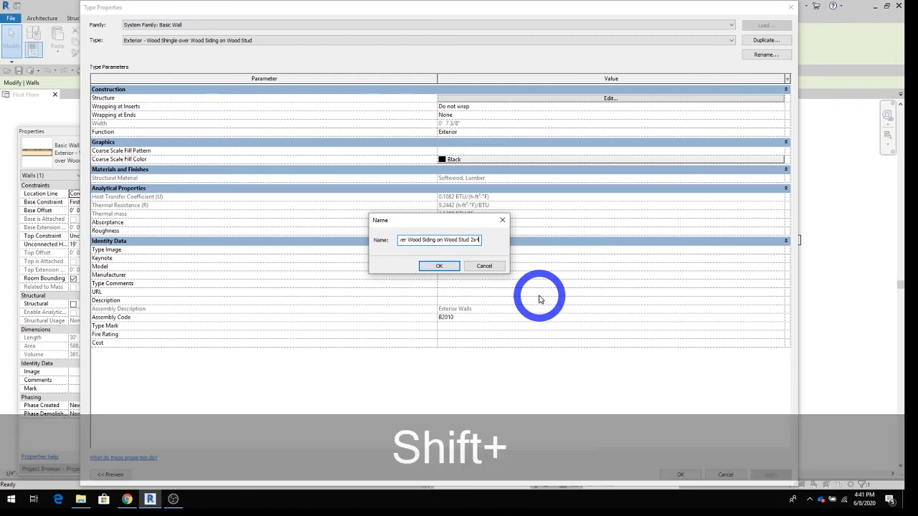
type("L")
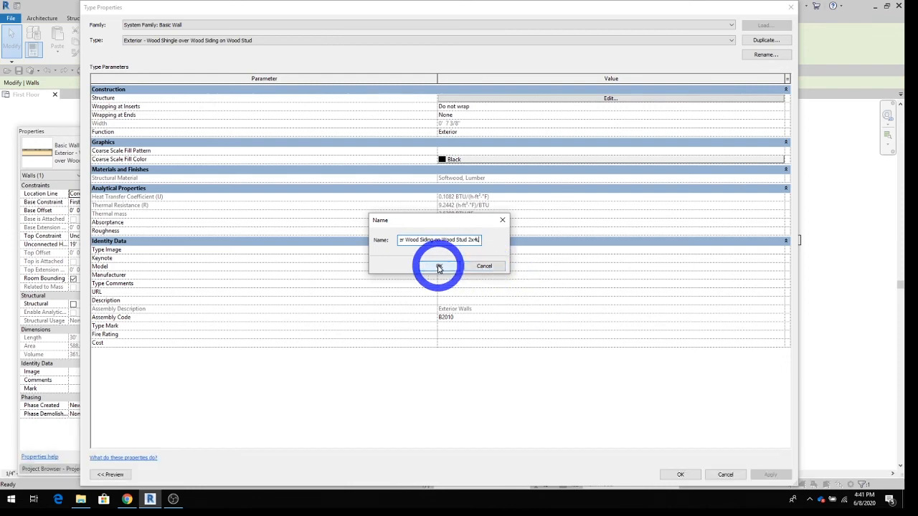
left_click(439, 267)
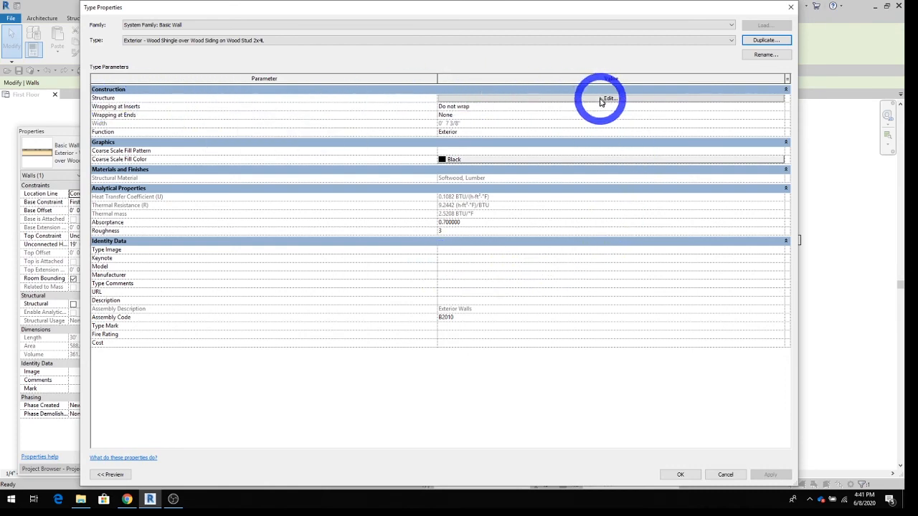
- Preview the new wall type's layers and set its Softwood, Lumber structure layer thickness to 3 1/2"
left_click(601, 99)
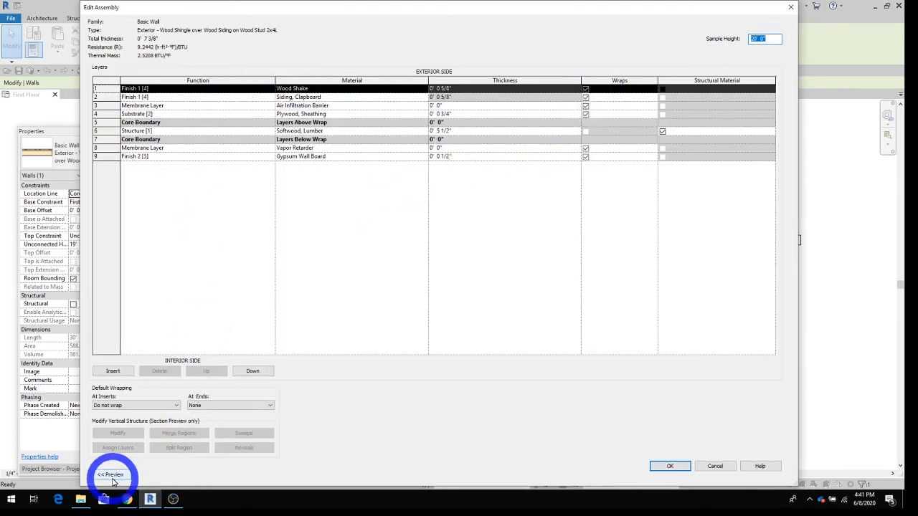
left_click(111, 475)
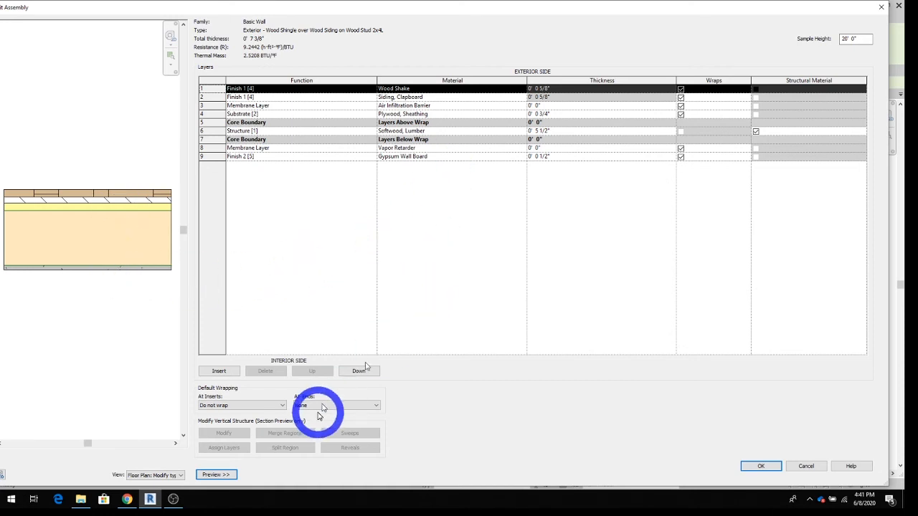
left_click(214, 477)
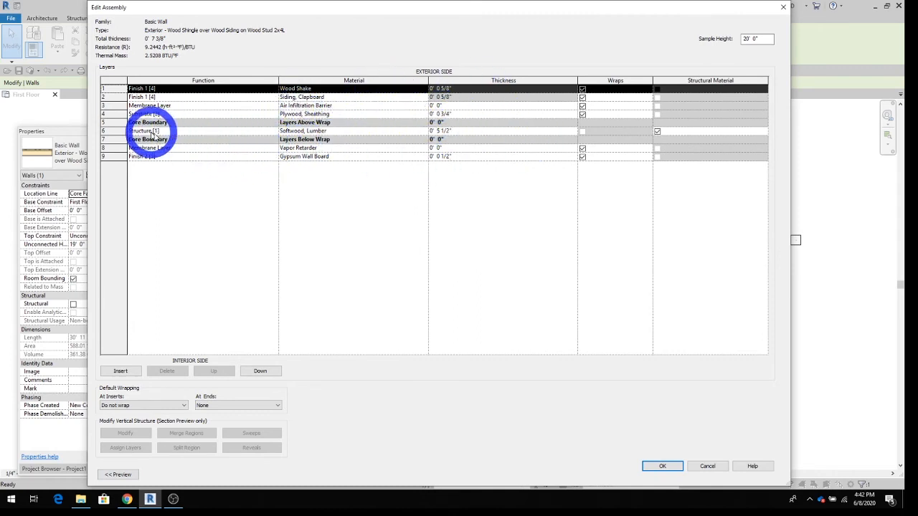
left_click(441, 134)
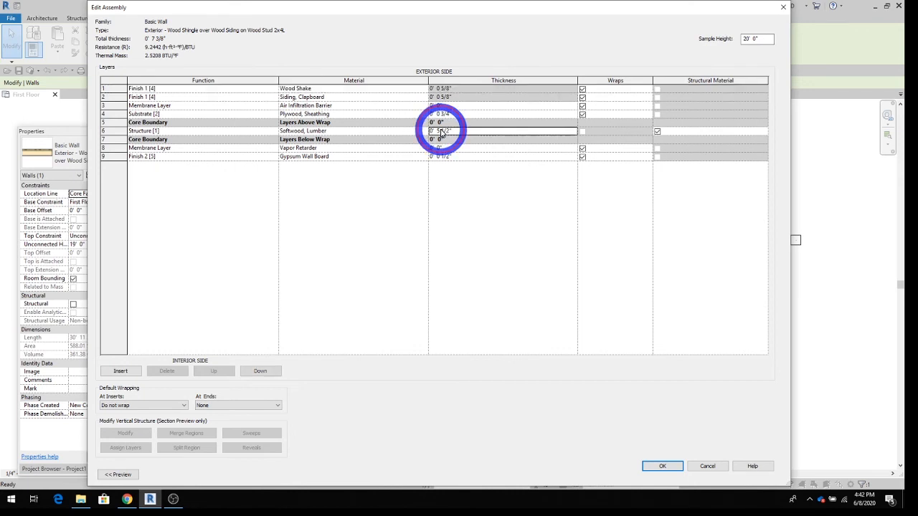
left_click(485, 196)
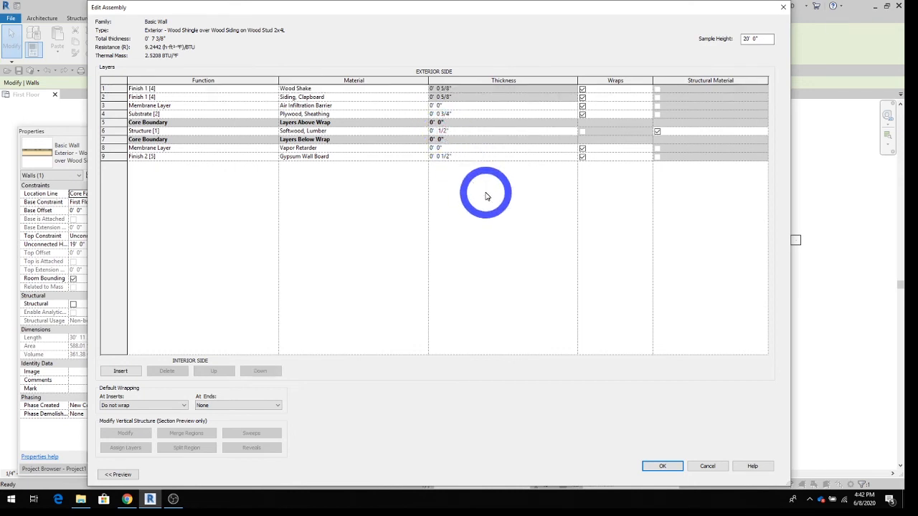
left_click(664, 467)
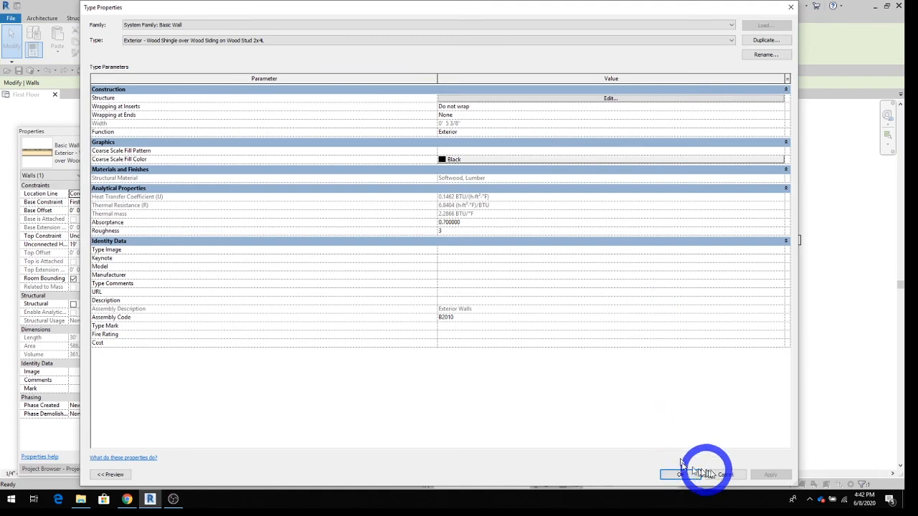
left_click(685, 474)
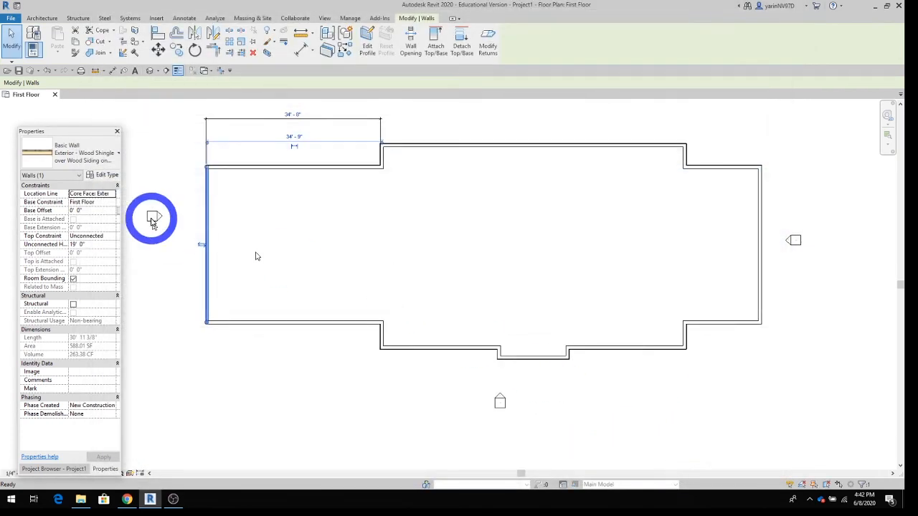
- Check the new 2x4L type in the west wall's list of available types and deselect the wall
left_click(92, 160)
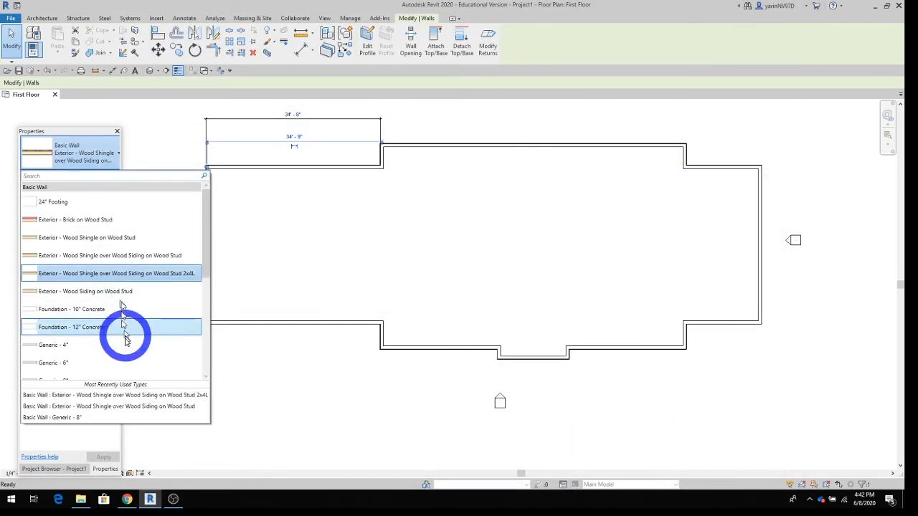
left_click(135, 282)
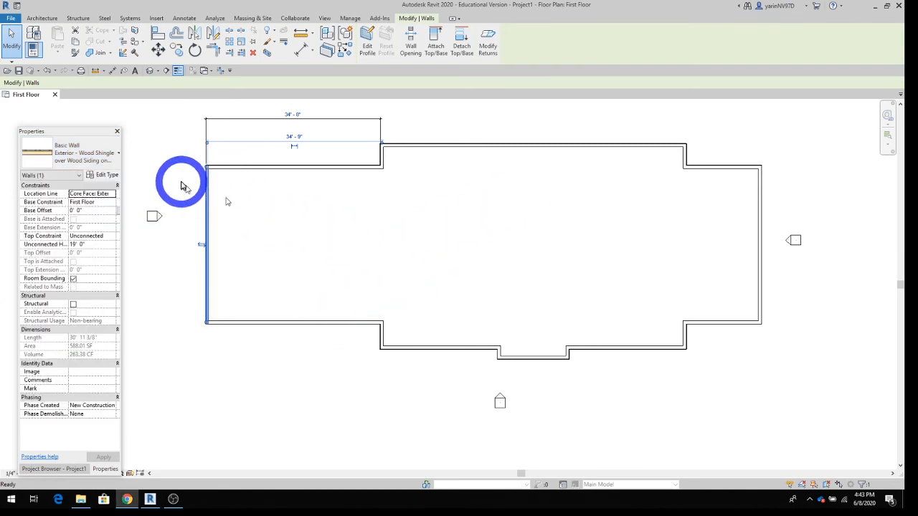
left_click(12, 41)
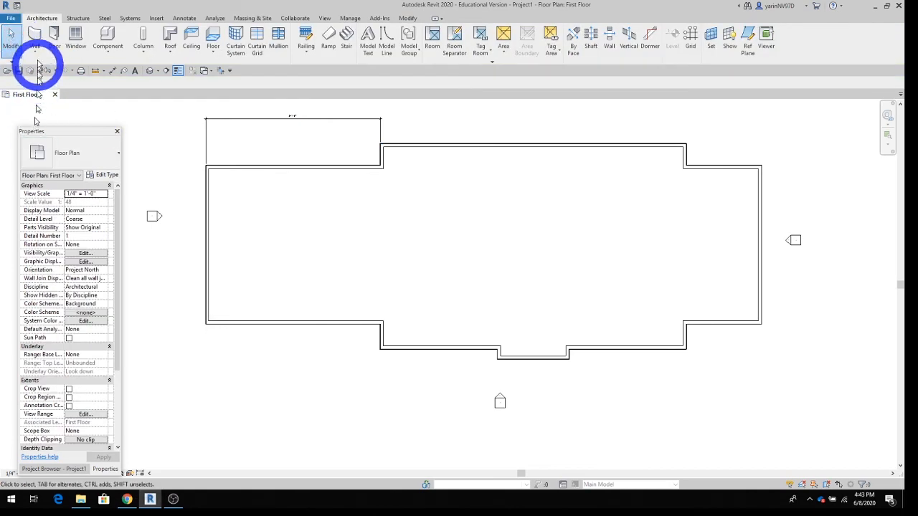
- Draw an Interior - 4 1/2" Partition wall vertically from the north exterior wall to the south exterior wall, about 11'-0" east of the bump-out
left_click(34, 36)
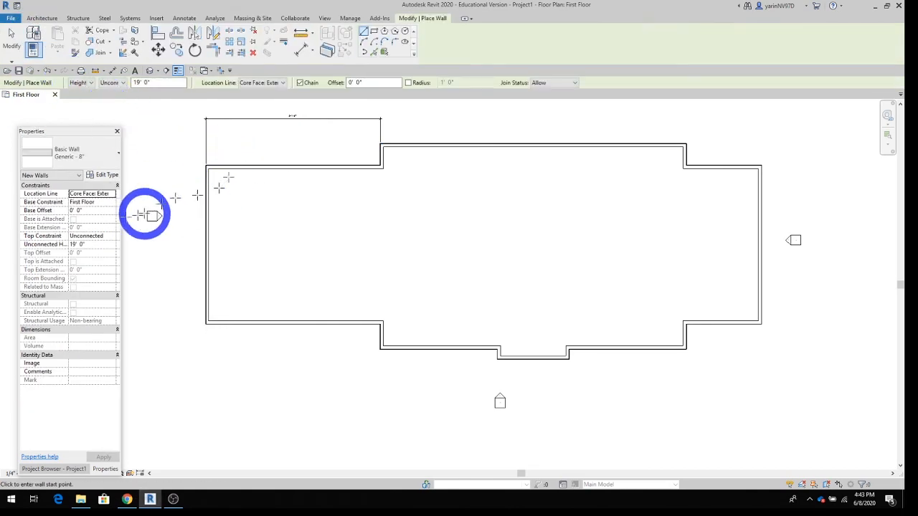
left_click(104, 152)
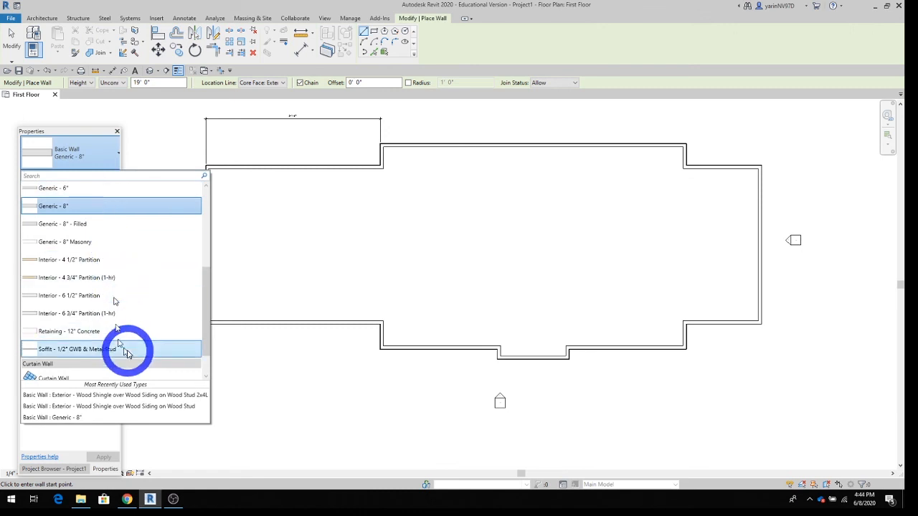
left_click(77, 264)
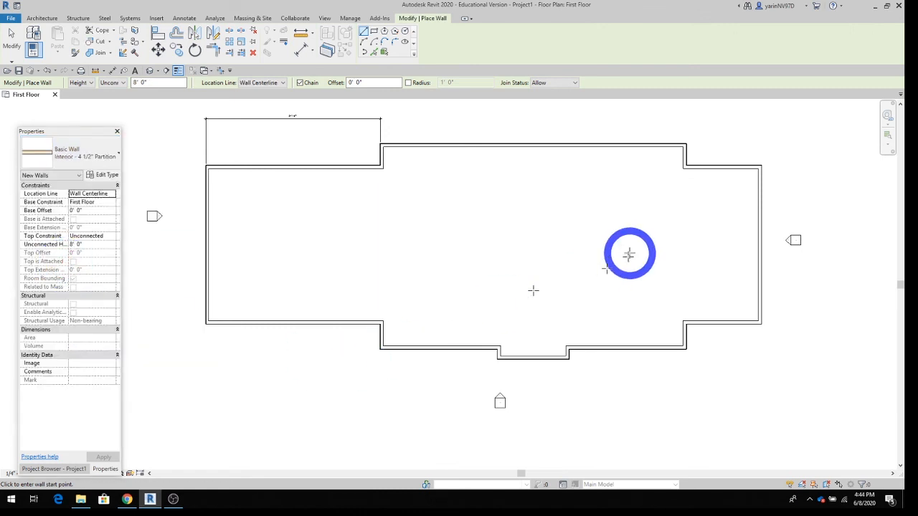
left_click(623, 146)
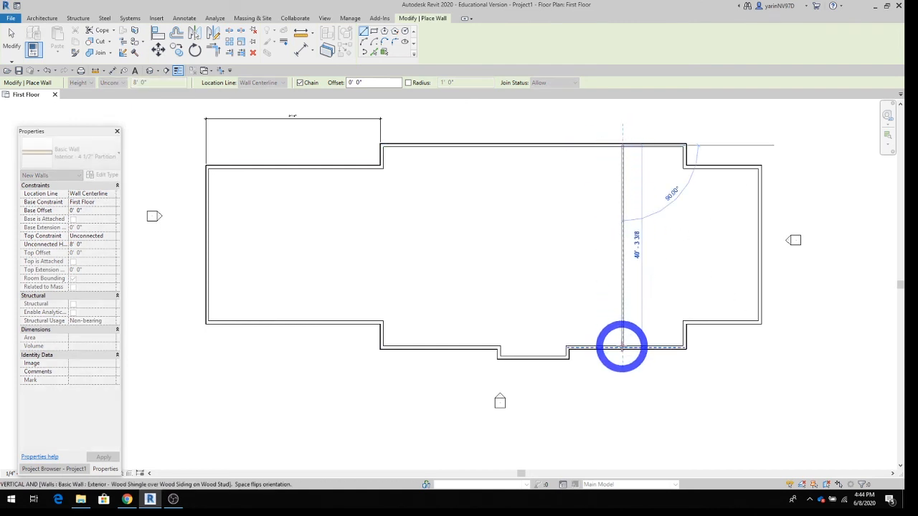
left_click(622, 347)
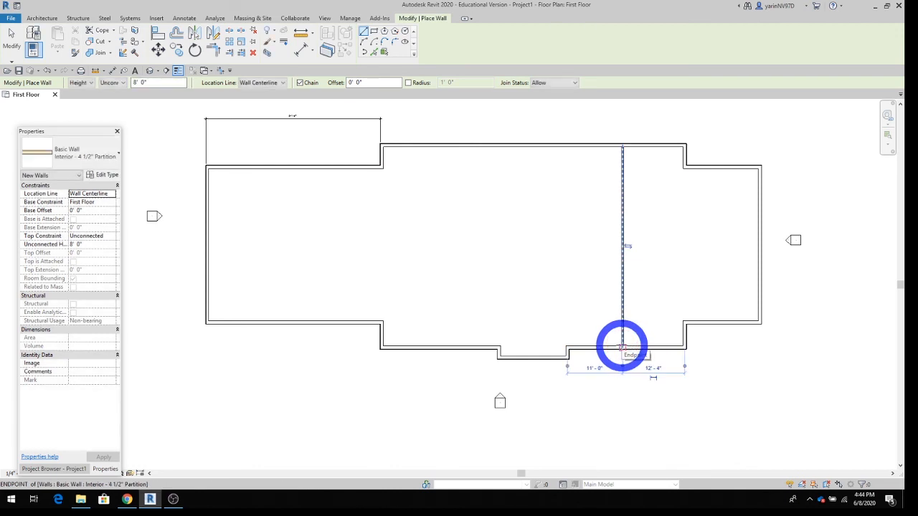
key("Escape")
key("Escape")
scroll(635, 315, "up", 2)
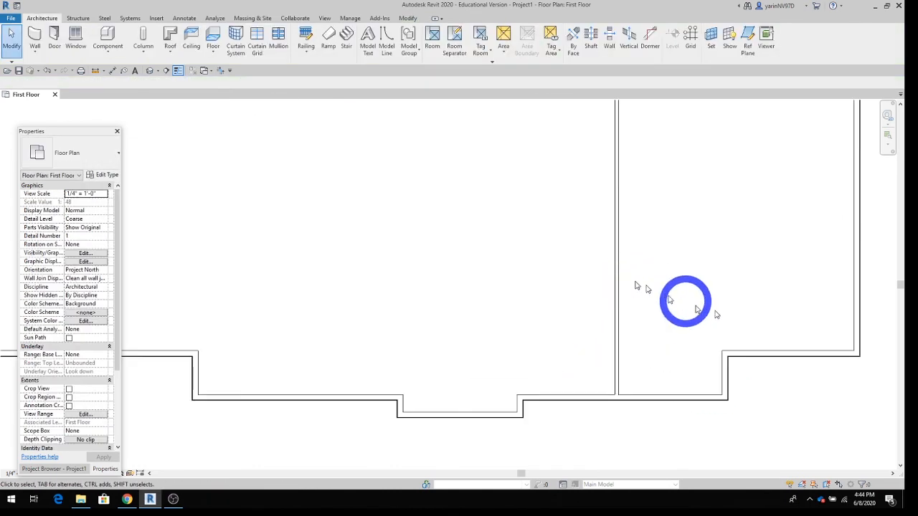
scroll(653, 327, "down", 1)
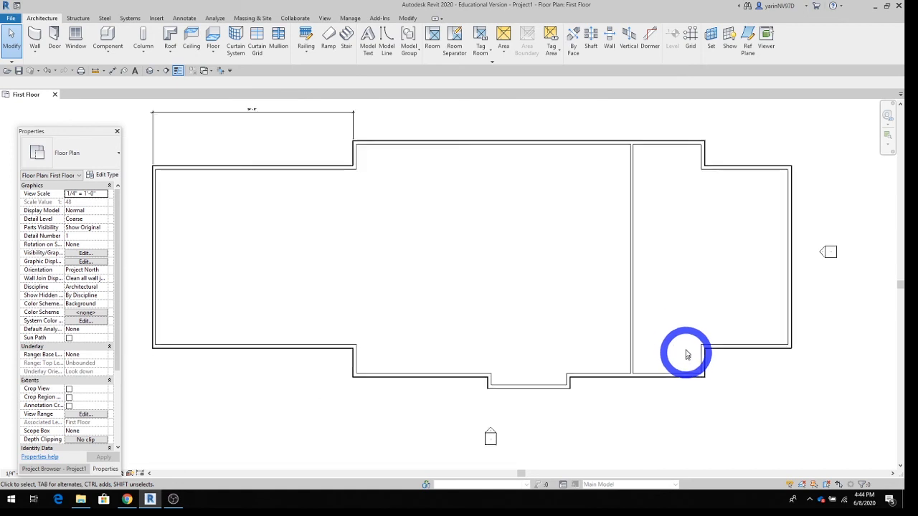
scroll(681, 350, "down", 1)
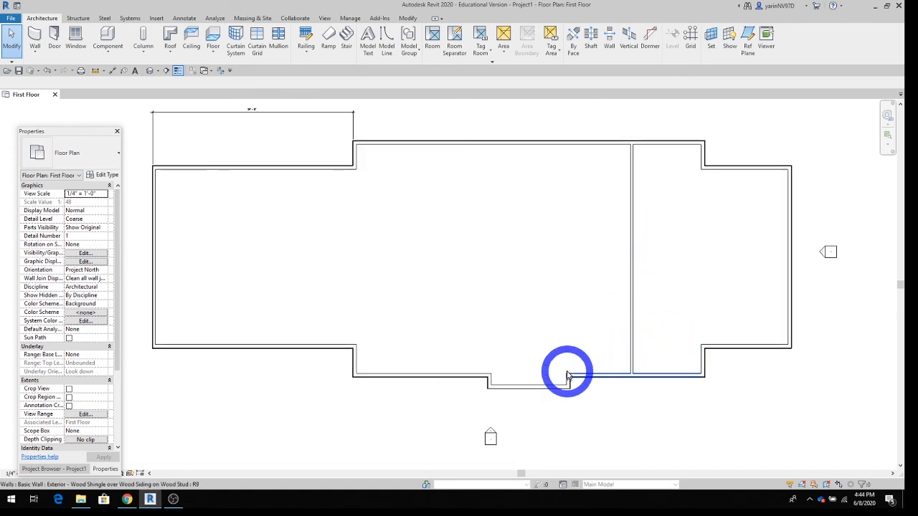
- Try aligning the south bump-out's east wall to the partition's west face, and undo the alignment
left_click(629, 316)
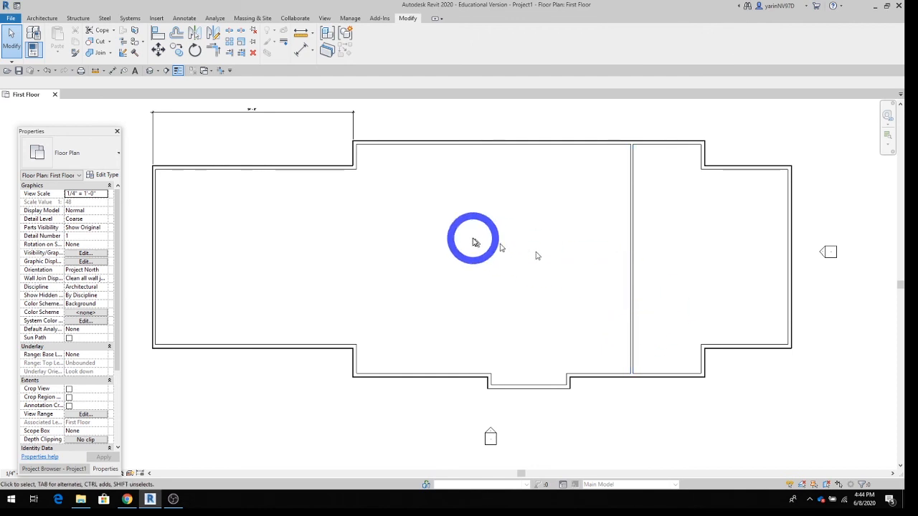
left_click(11, 48)
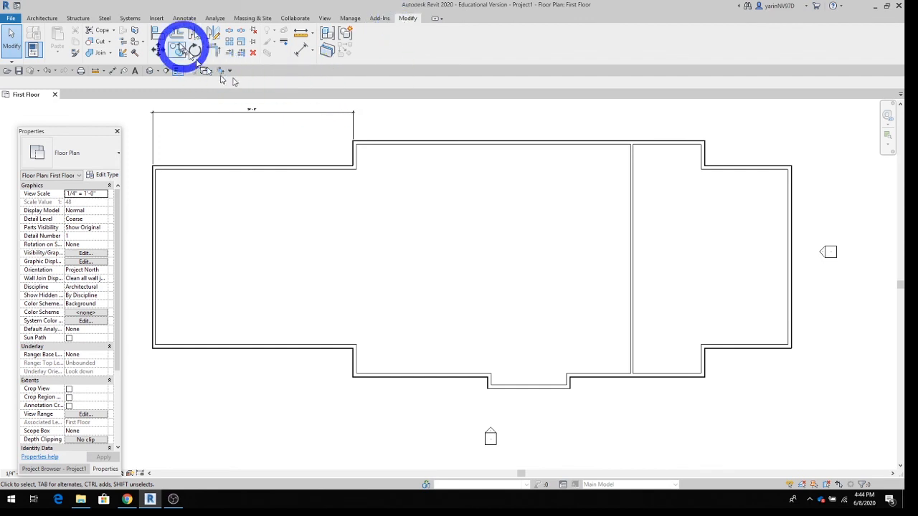
left_click(158, 34)
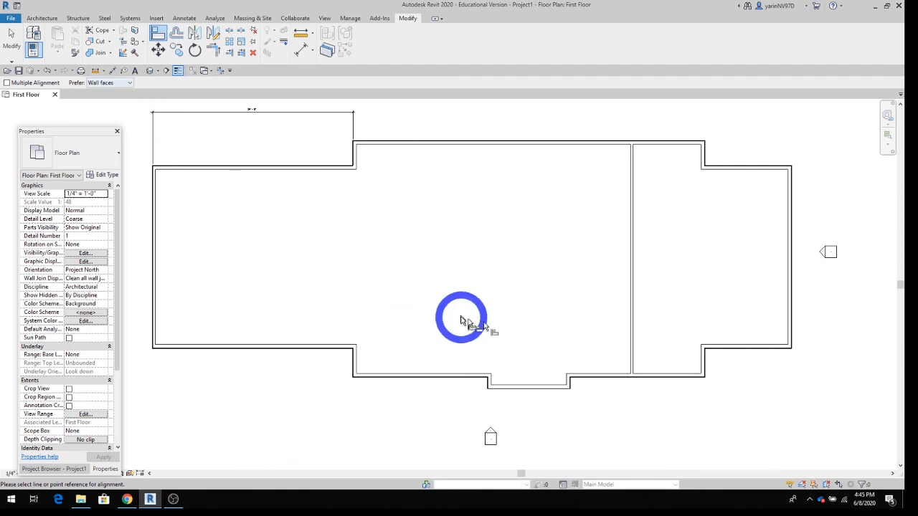
scroll(713, 287, "up", 3)
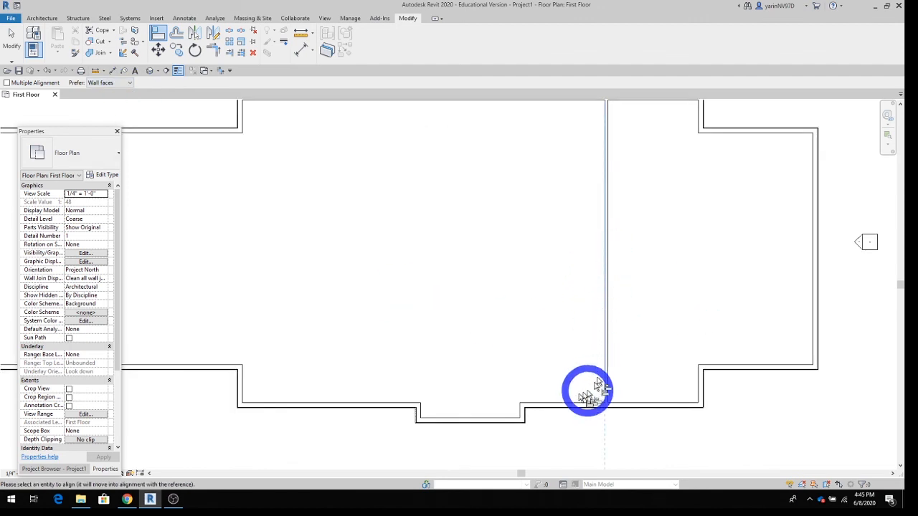
left_click(522, 413)
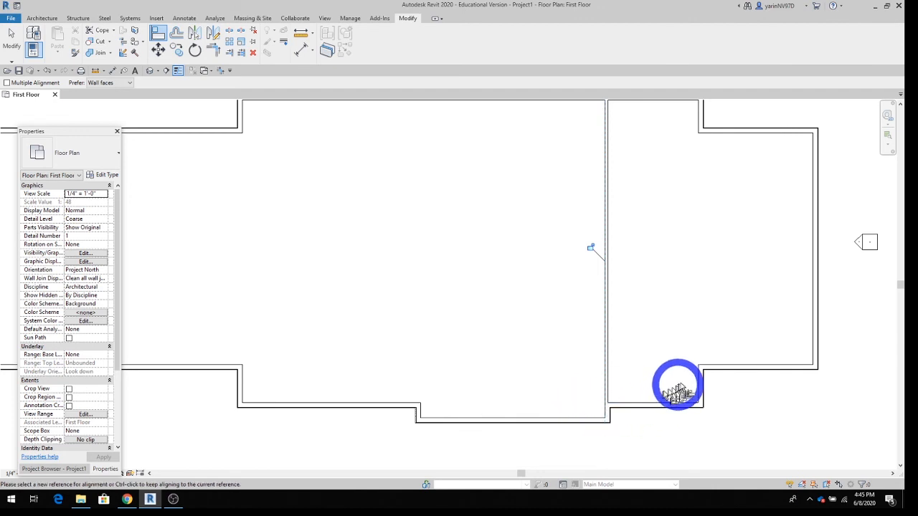
left_click(46, 73)
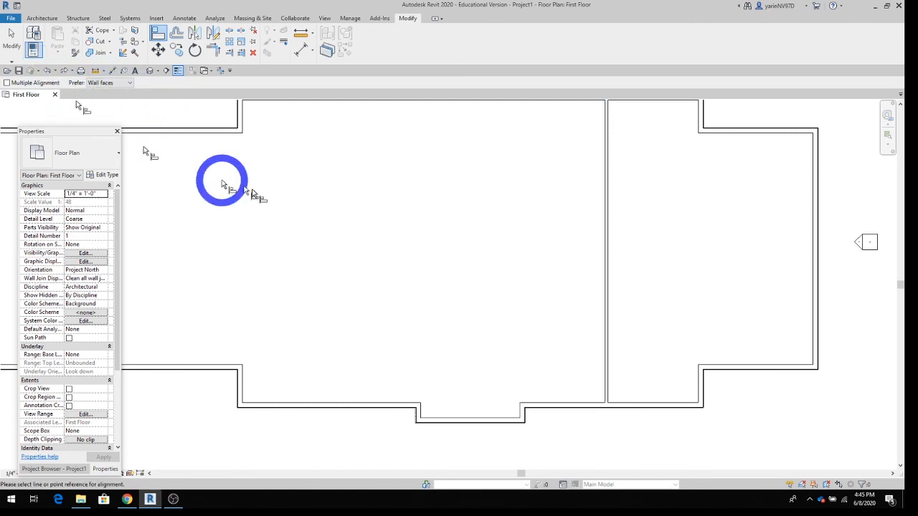
left_click(12, 39)
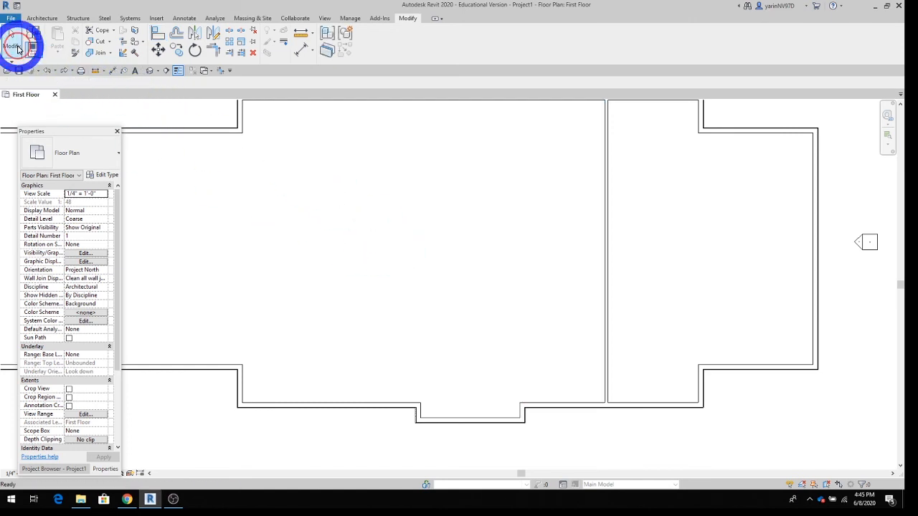
- Align the partition's west face with the inner face of the south bump-out's east wall
left_click(158, 32)
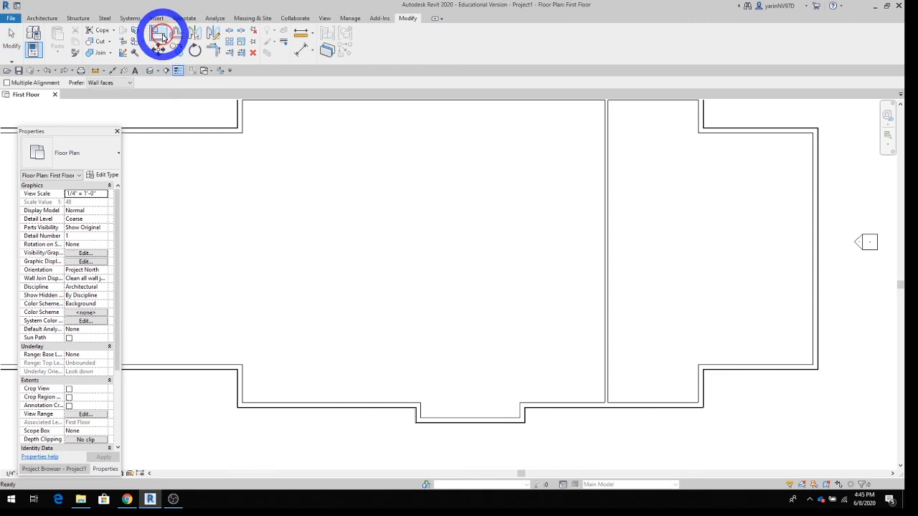
left_click(521, 413)
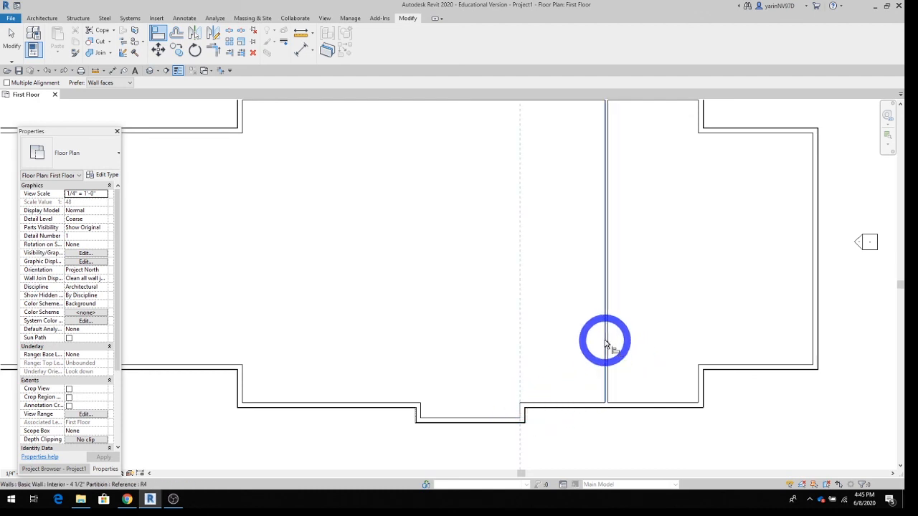
left_click(606, 343)
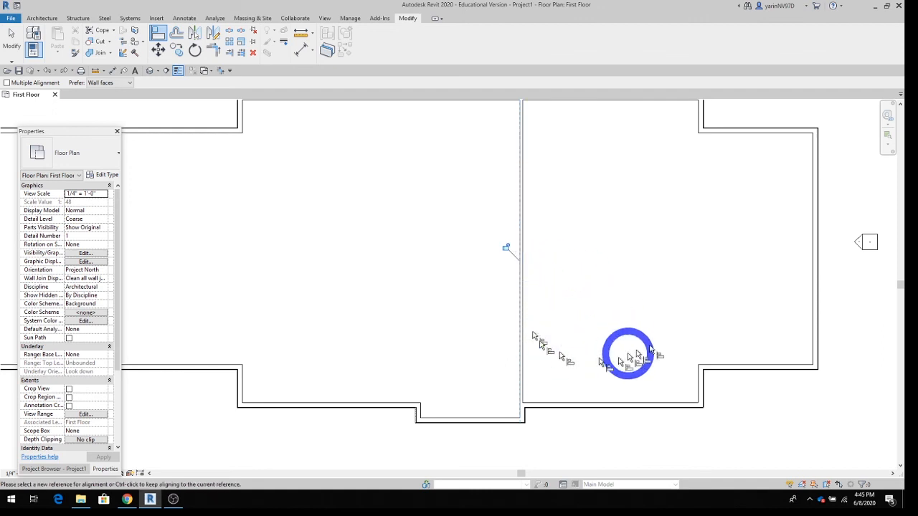
left_click(520, 420)
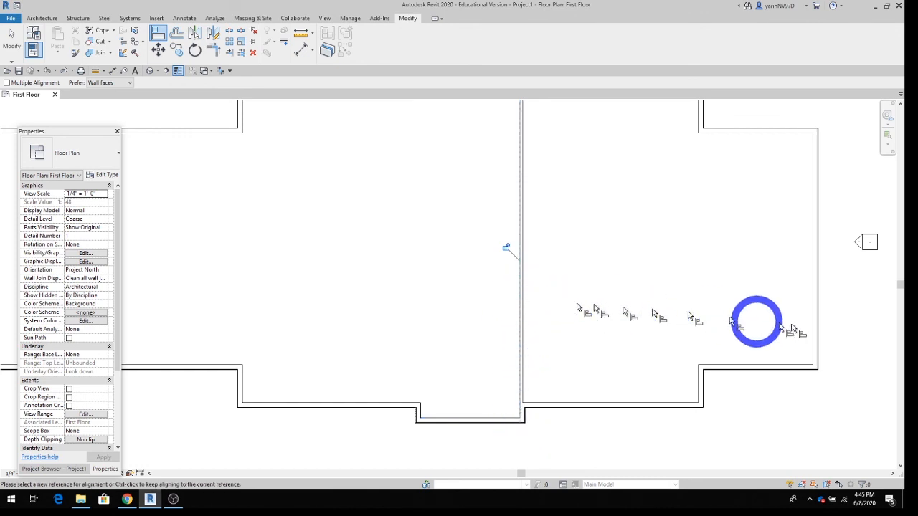
scroll(572, 279, "down", 2)
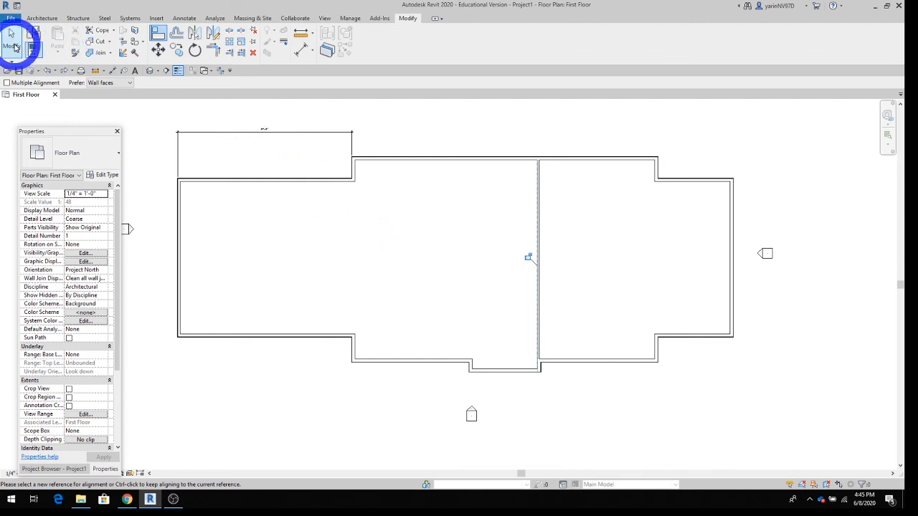
left_click(14, 47)
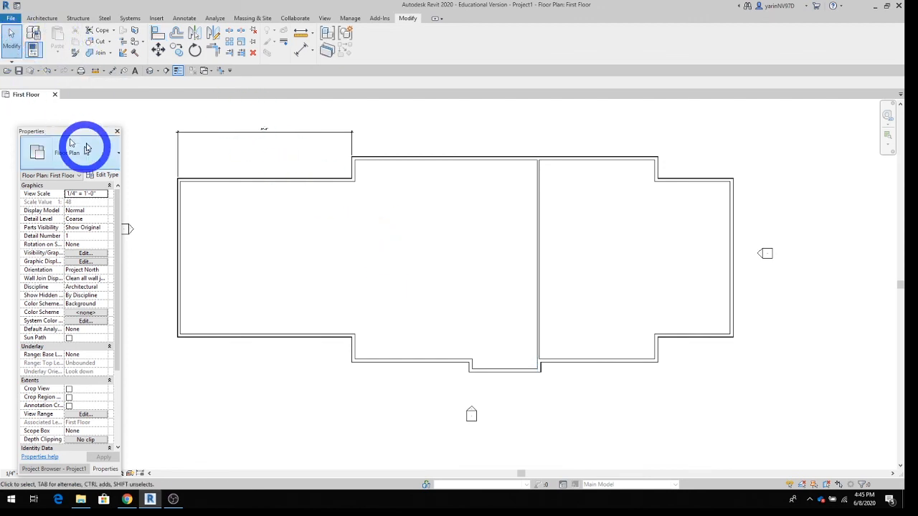
- Cut a rectangular wall opening about 6'-8" wide in the interior partition, starting about 15'-1" from the north exterior wall
left_click(38, 19)
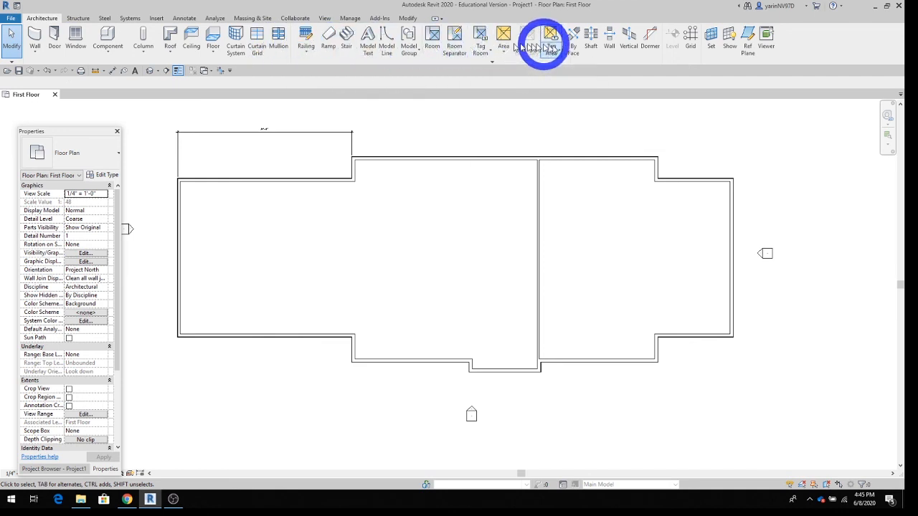
left_click(611, 40)
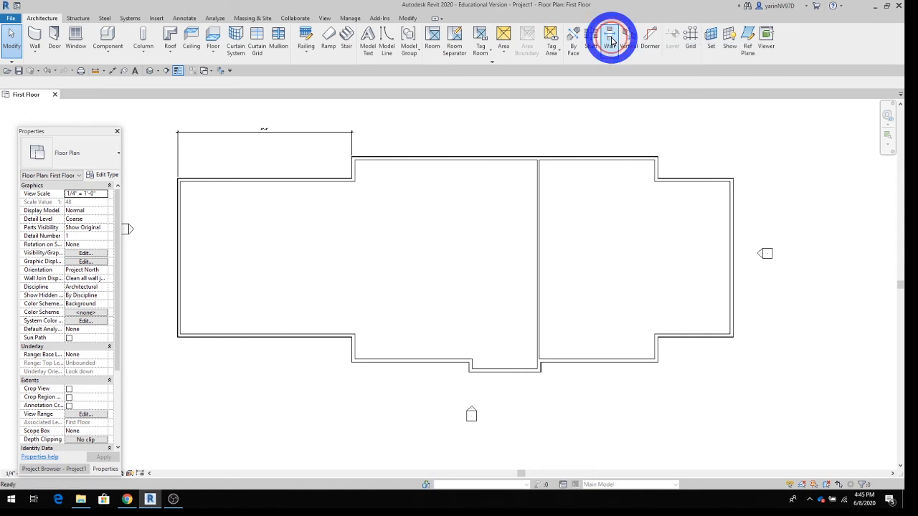
left_click(537, 230)
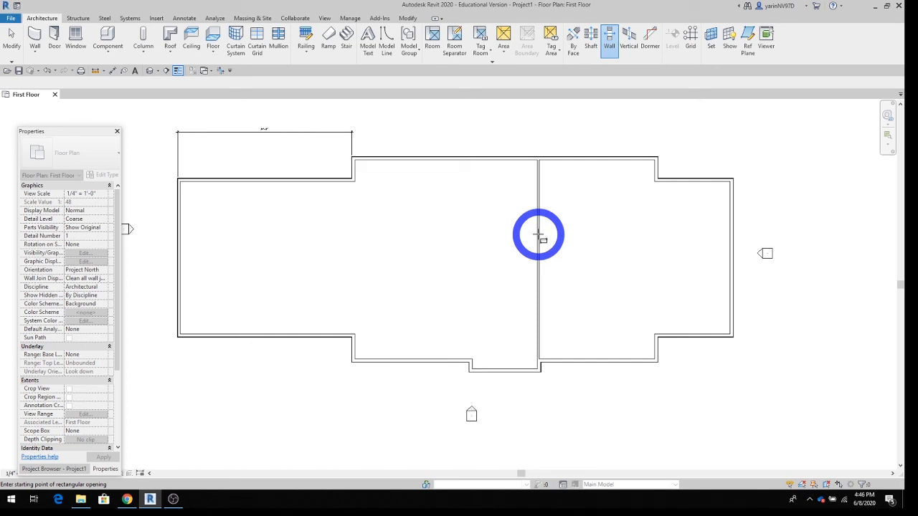
left_click(538, 234)
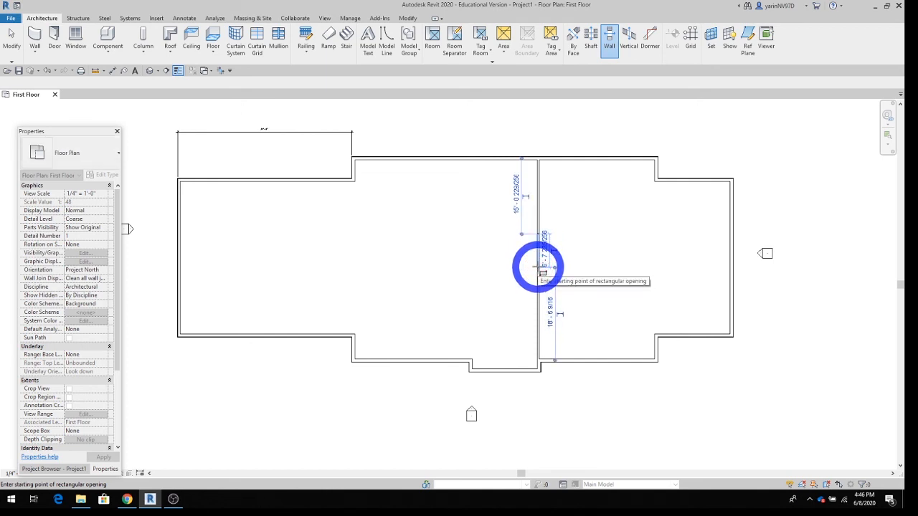
left_click(16, 40)
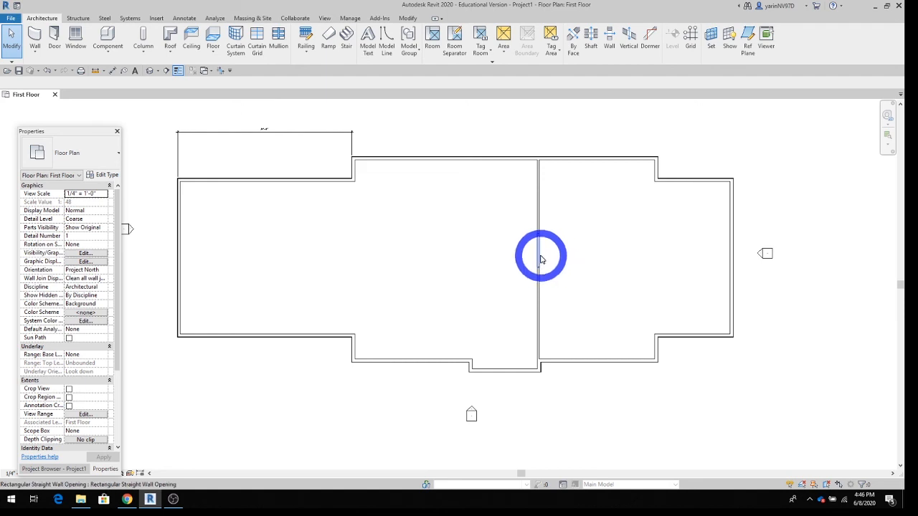
- Select the partition's rectangular opening and open its Base Offset for editing
left_click(540, 259)
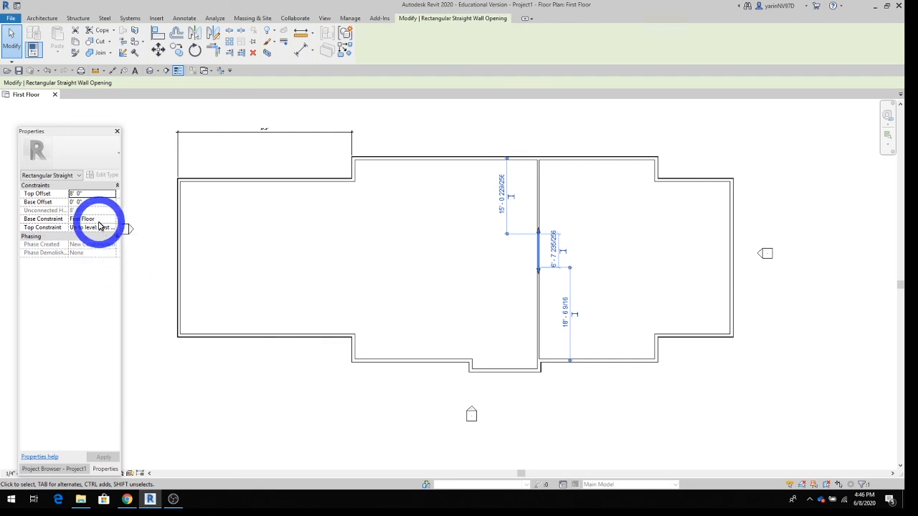
left_click(92, 202)
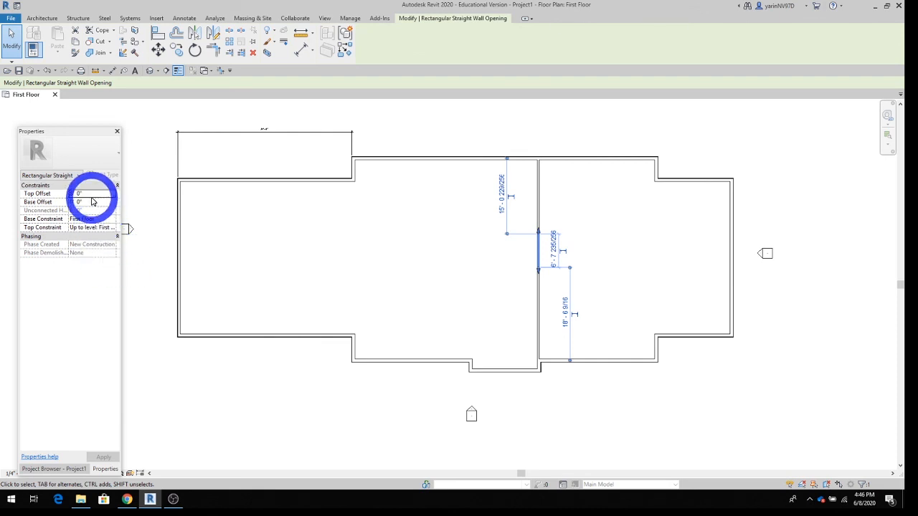